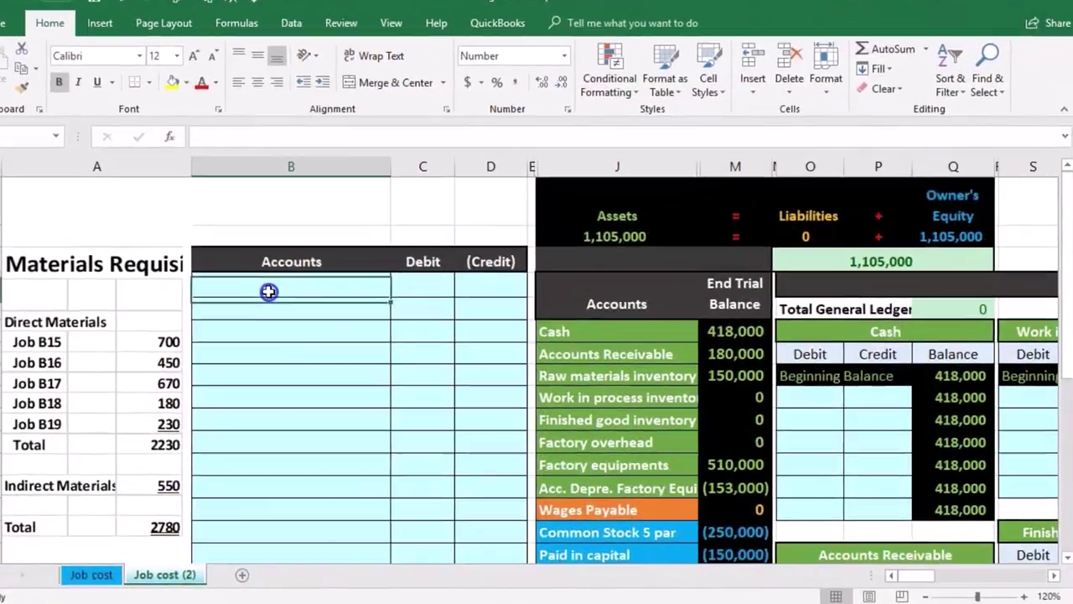
Examine the blank journal entry area, the Cash ledger and the trial balance accounts from Cash down to (Gain) loss on sale.
left_click_drag(287, 304, 479, 322)
left_click_drag(358, 241, 359, 314)
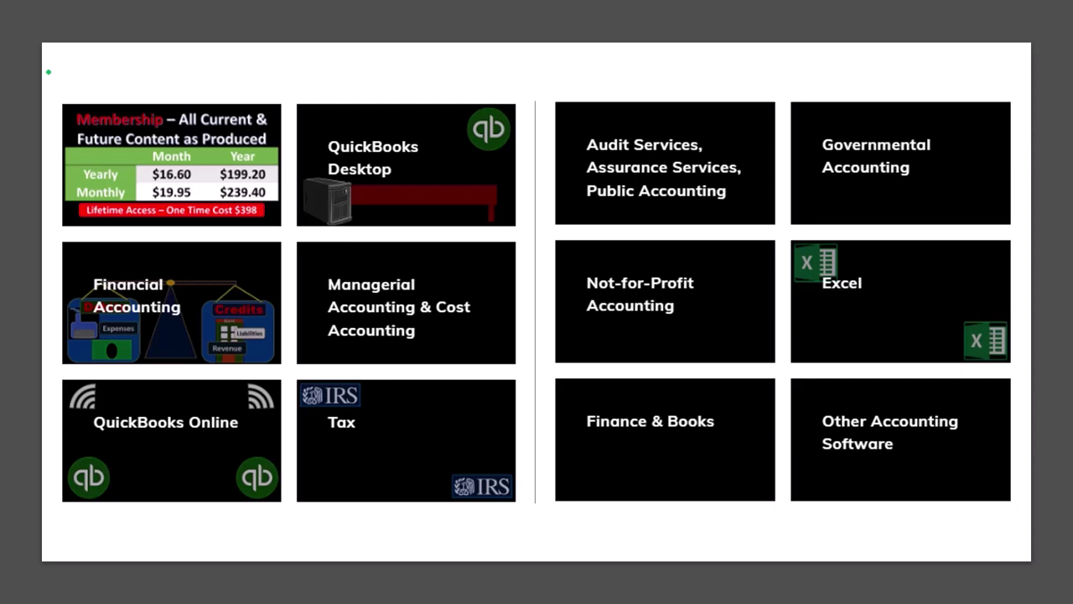
left_click_drag(139, 204, 357, 313)
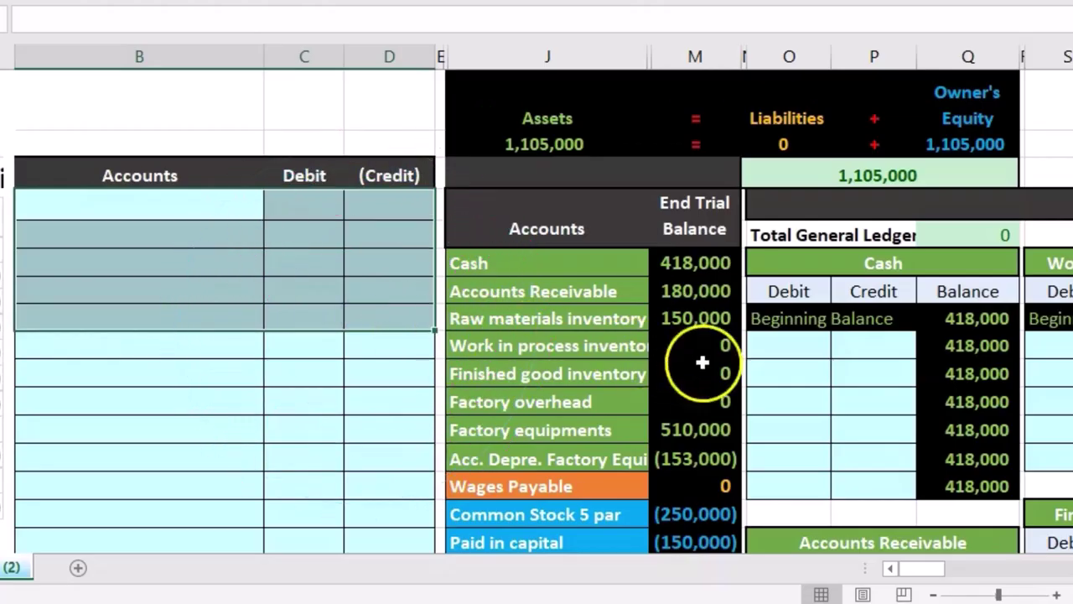
left_click(840, 367)
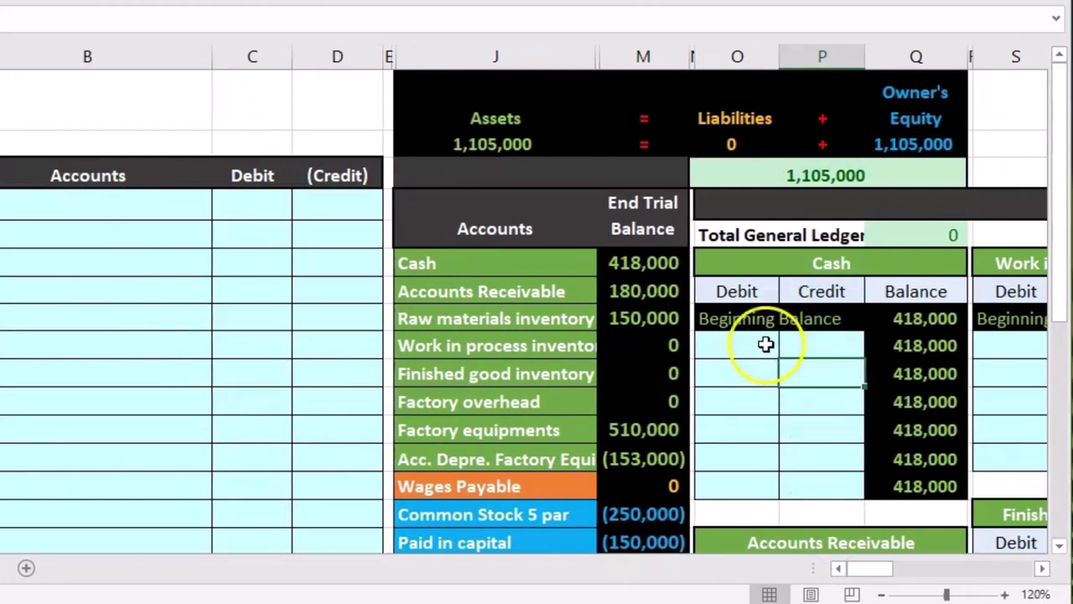
left_click(670, 263)
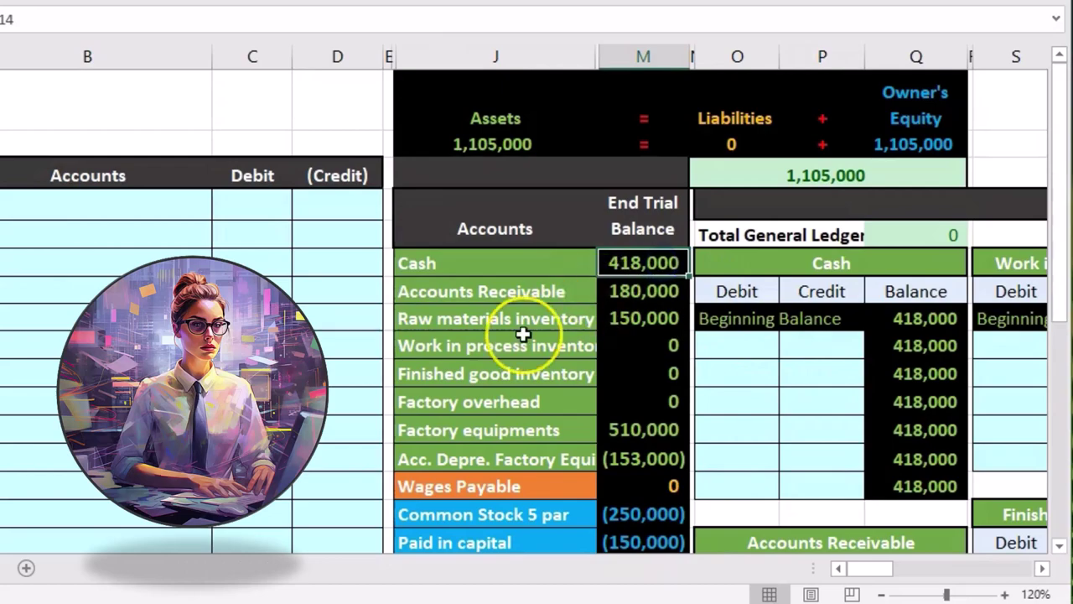
scroll(522, 335, "down", 1)
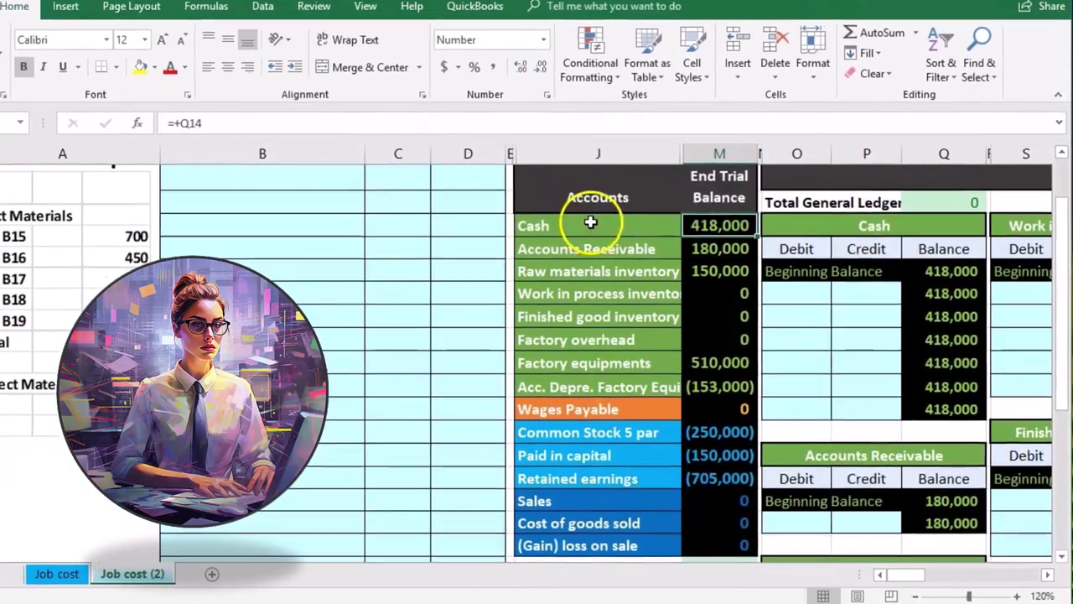
left_click_drag(503, 144, 516, 310)
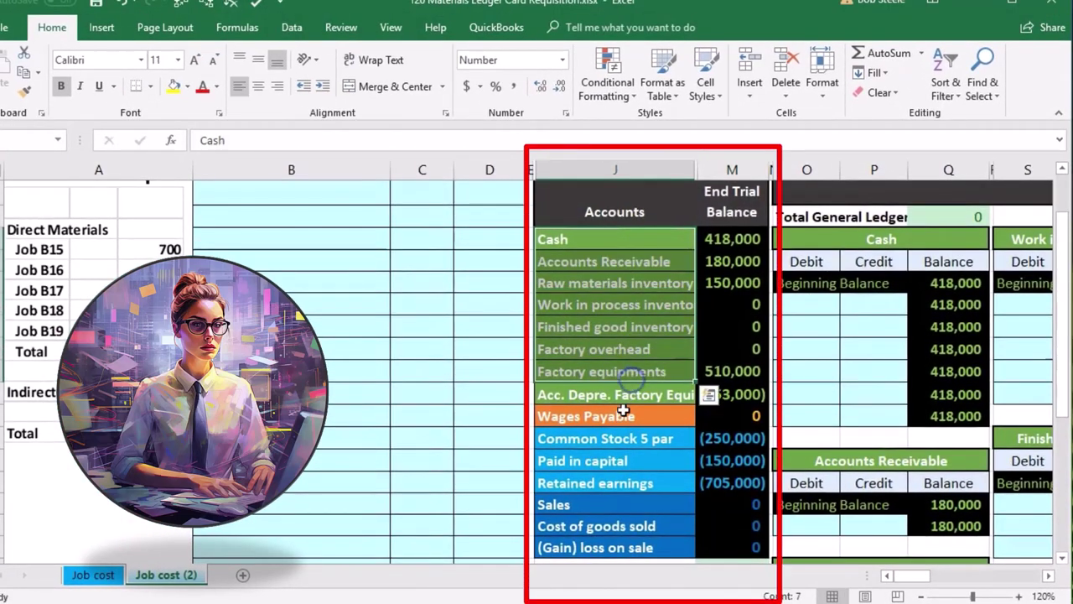
left_click(624, 416)
scroll(624, 416, "down", 1)
left_click_drag(604, 369, 606, 467)
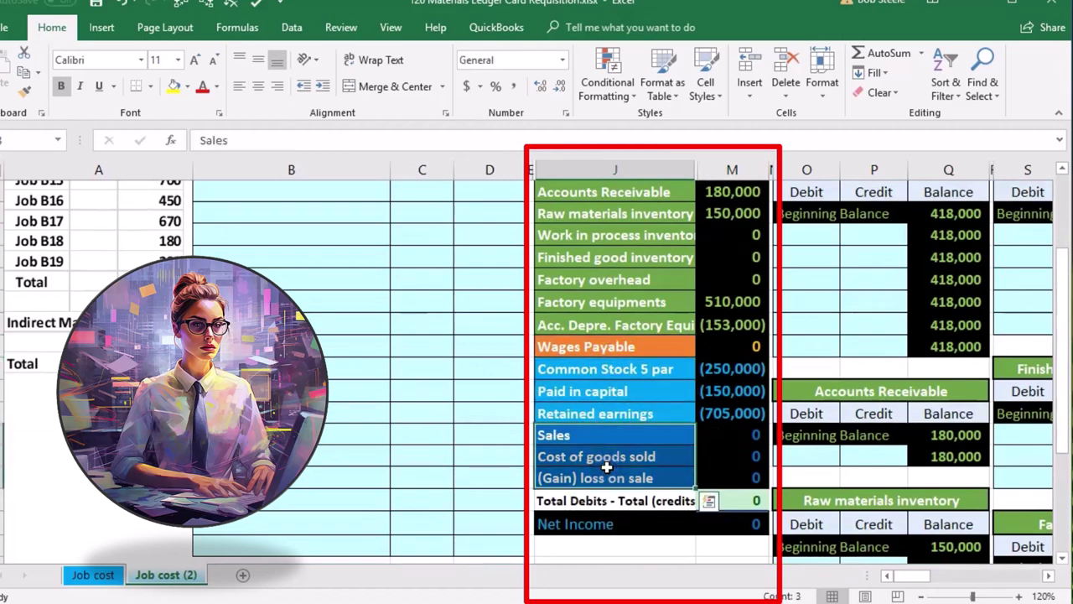
scroll(611, 394, "up", 2)
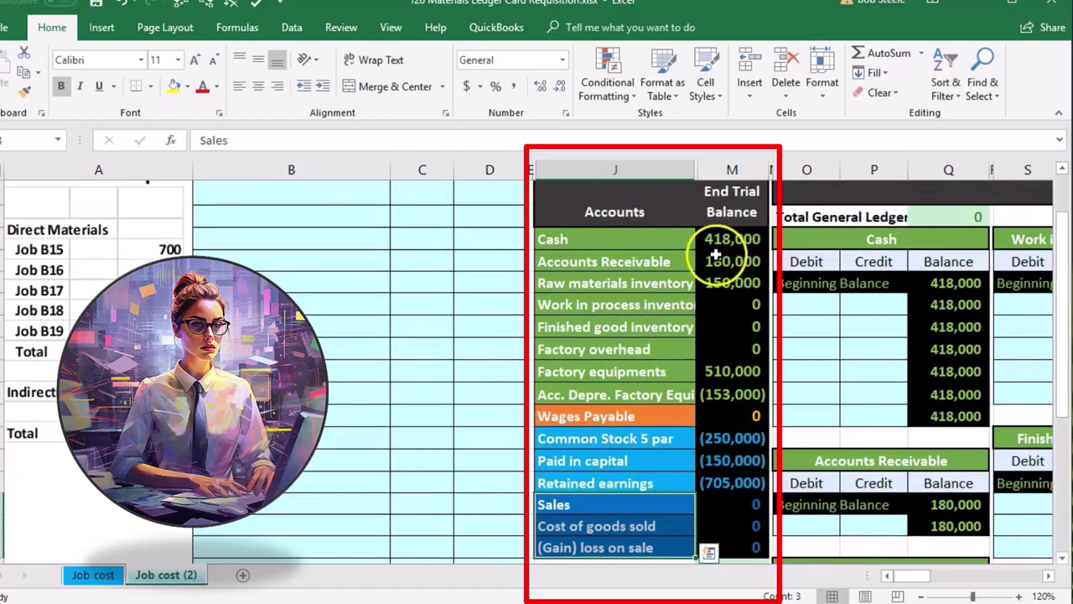
Inspect the debit and credit balances in the trial balance and the formulas behind its debits-less-credits total and Net Income.
left_click_drag(723, 239, 717, 290)
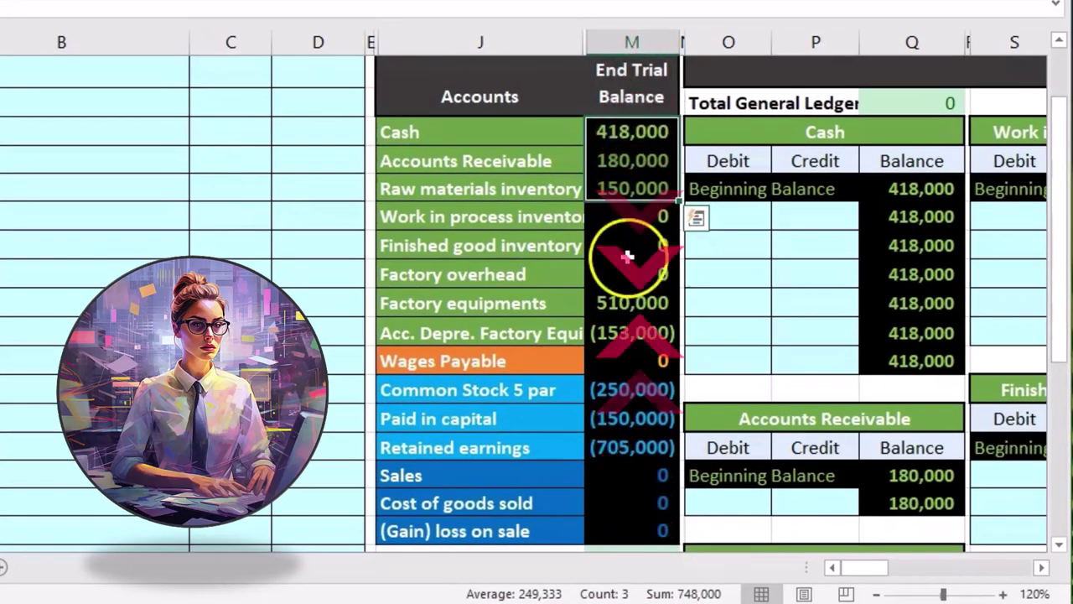
scroll(628, 257, "down", 1)
left_click_drag(627, 242, 634, 342)
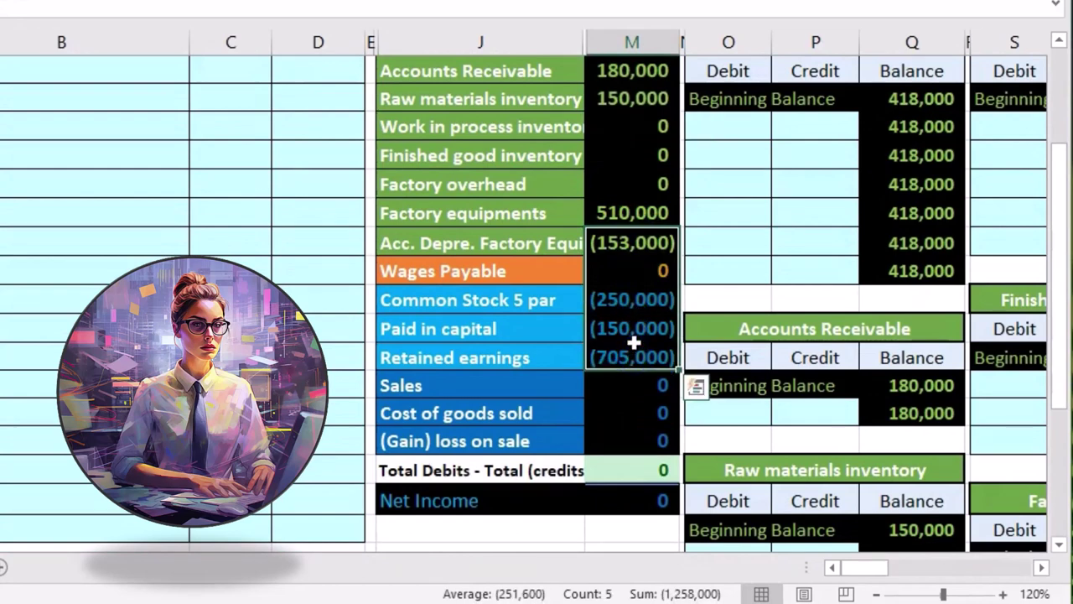
double_click(652, 472)
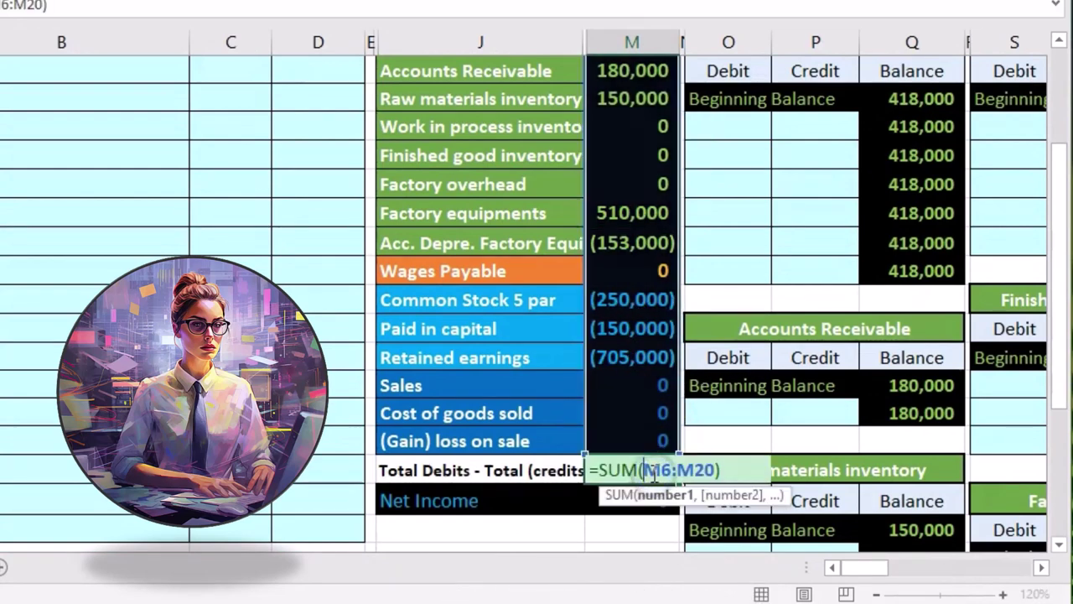
left_click(659, 471)
key("BackSpace")
type("18")
key("Return")
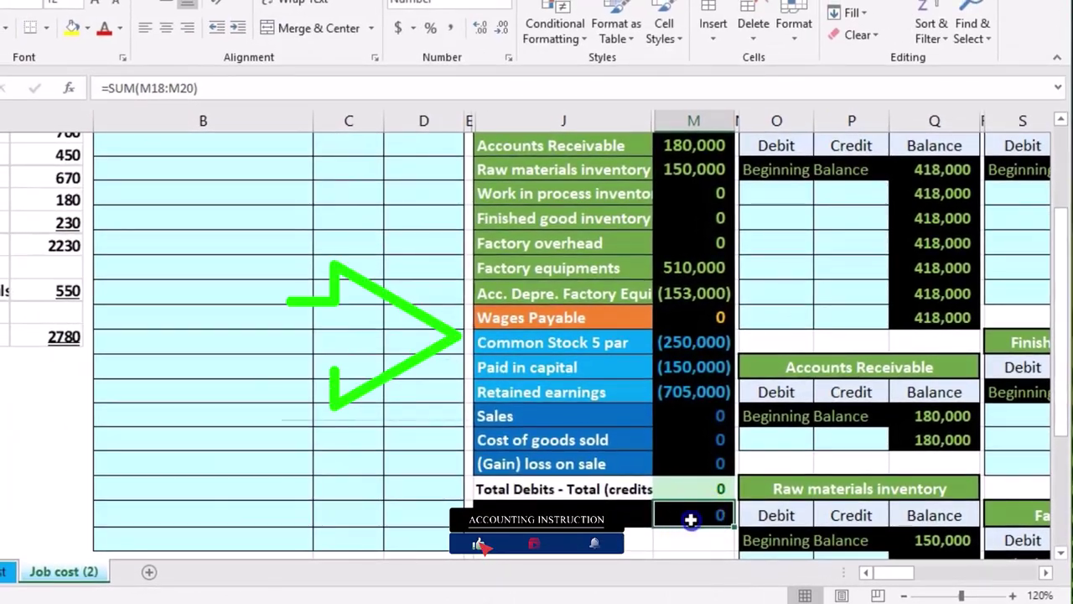
double_click(673, 510)
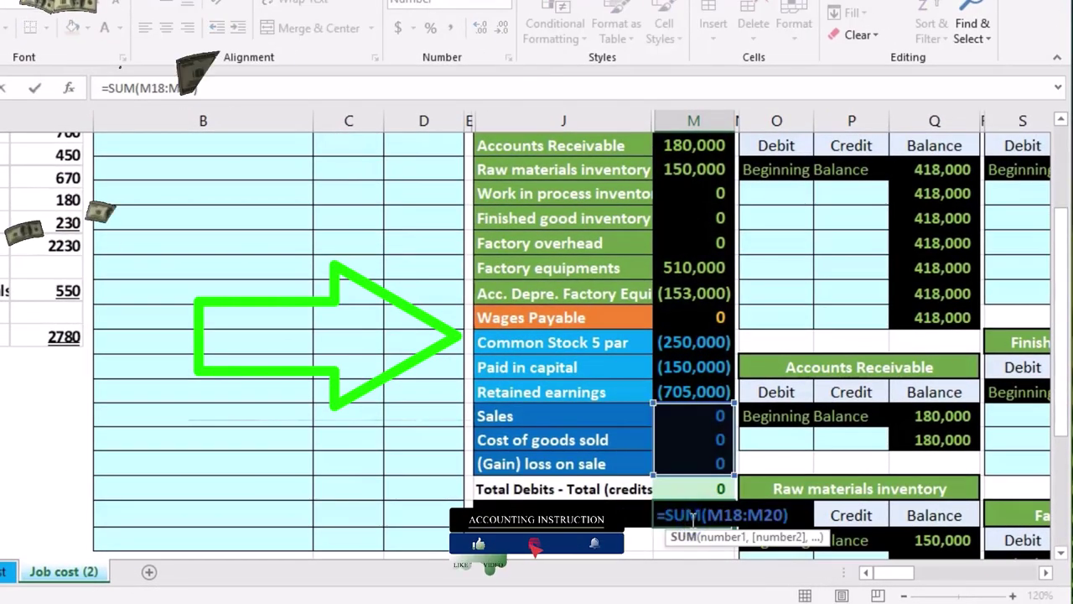
key("Return")
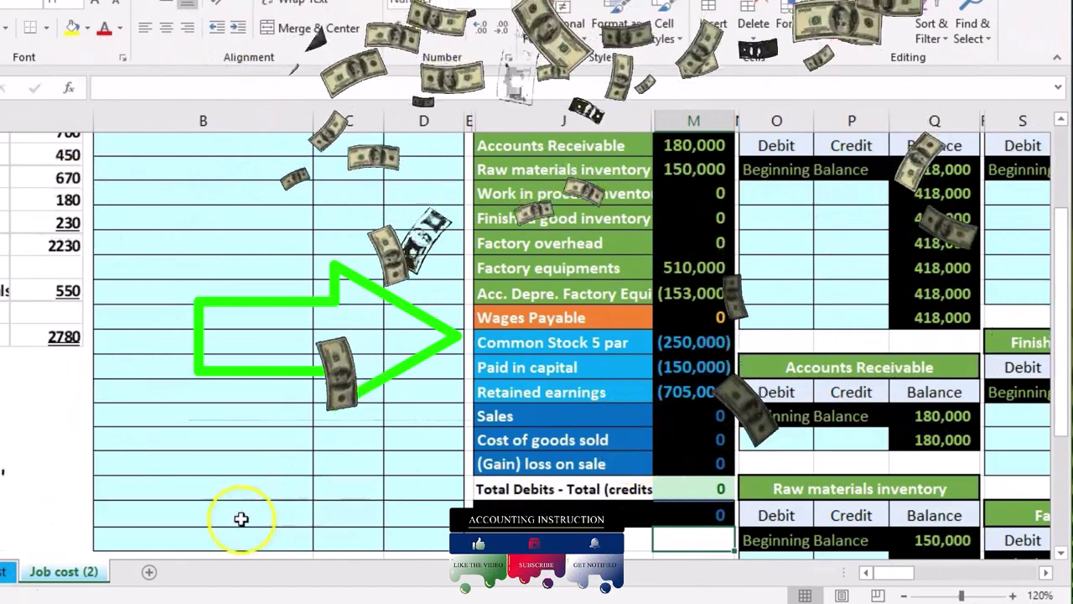
Examine the Raw materials inventory, Work in process inventory and Factory overhead accounts against the materials requisition summary, including the raw materials balance formula.
scroll(235, 520, "up", 1)
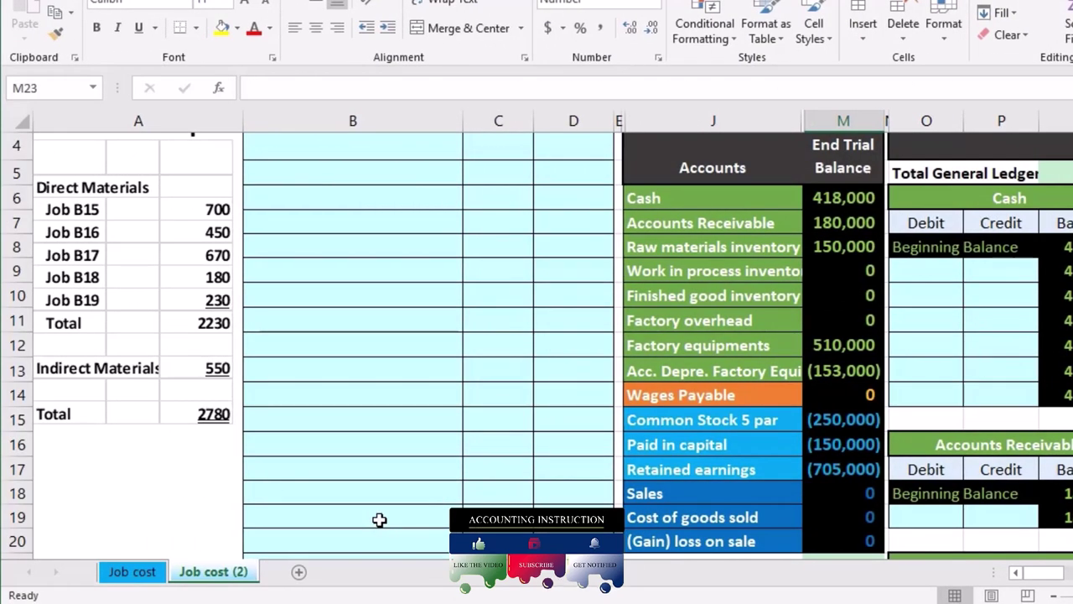
left_click(644, 279)
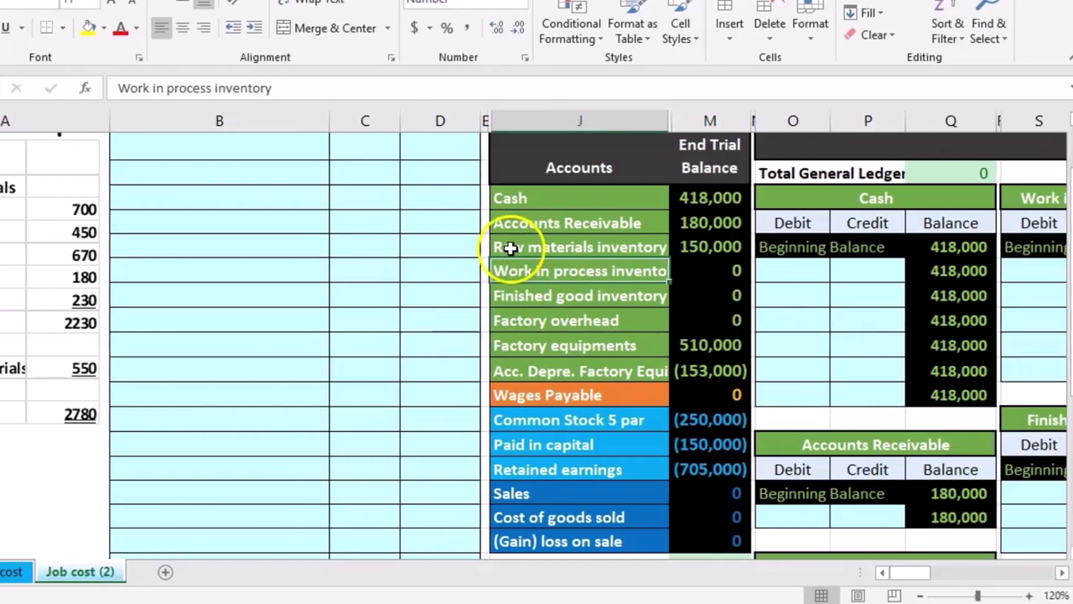
left_click(637, 246)
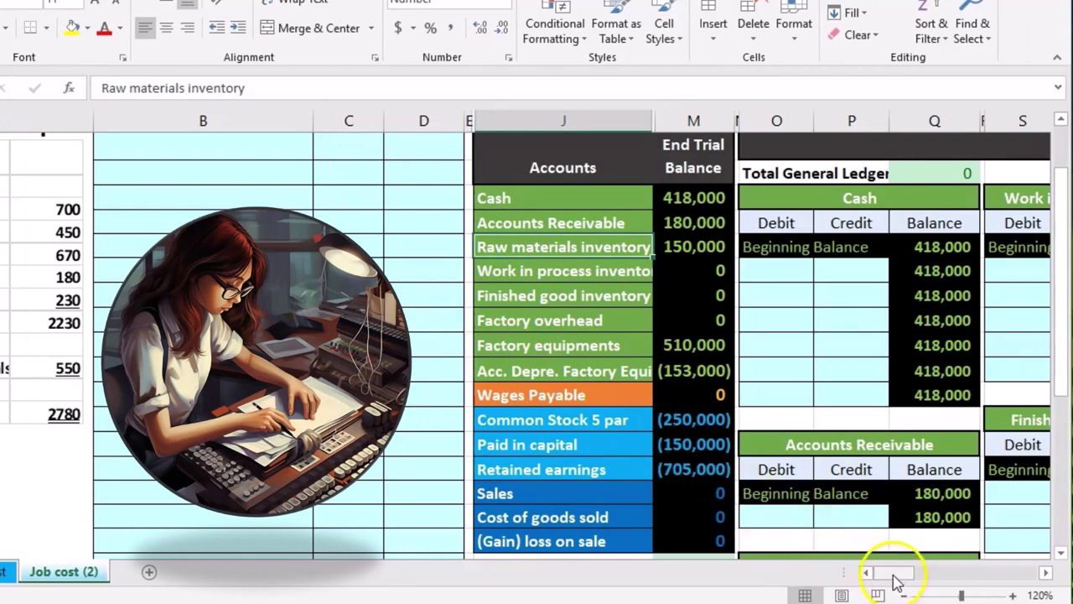
key("Down")
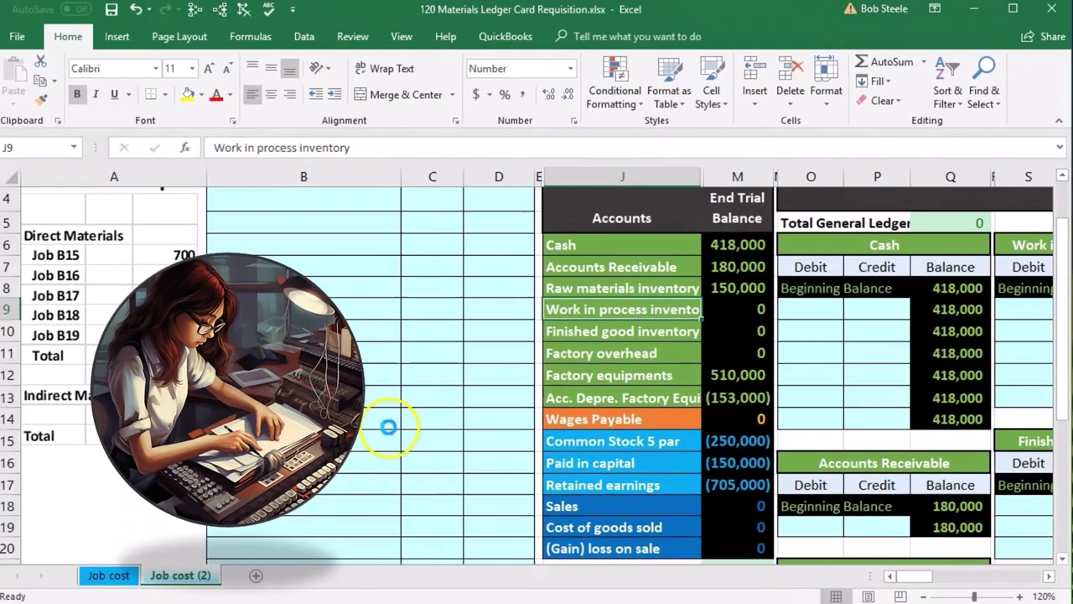
scroll(318, 419, "up", 1)
left_click(476, 274)
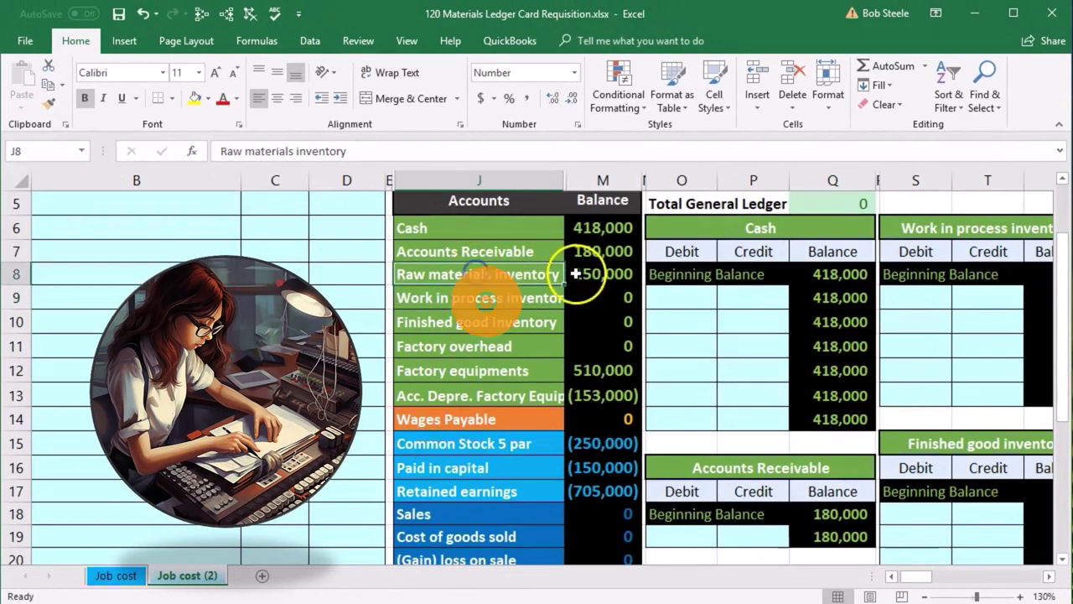
left_click(587, 277)
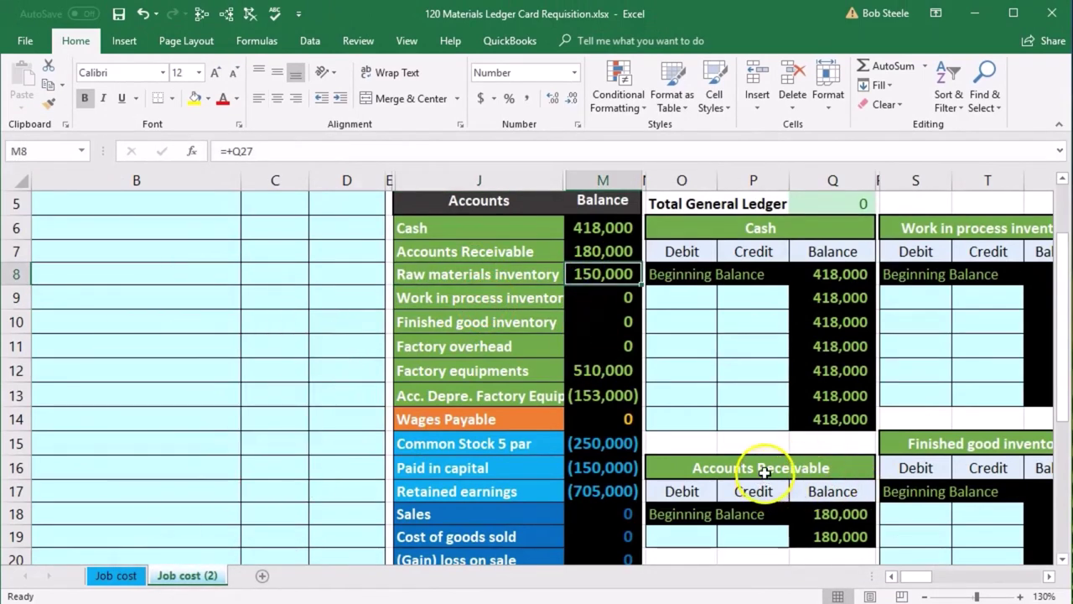
scroll(763, 470, "up", 1)
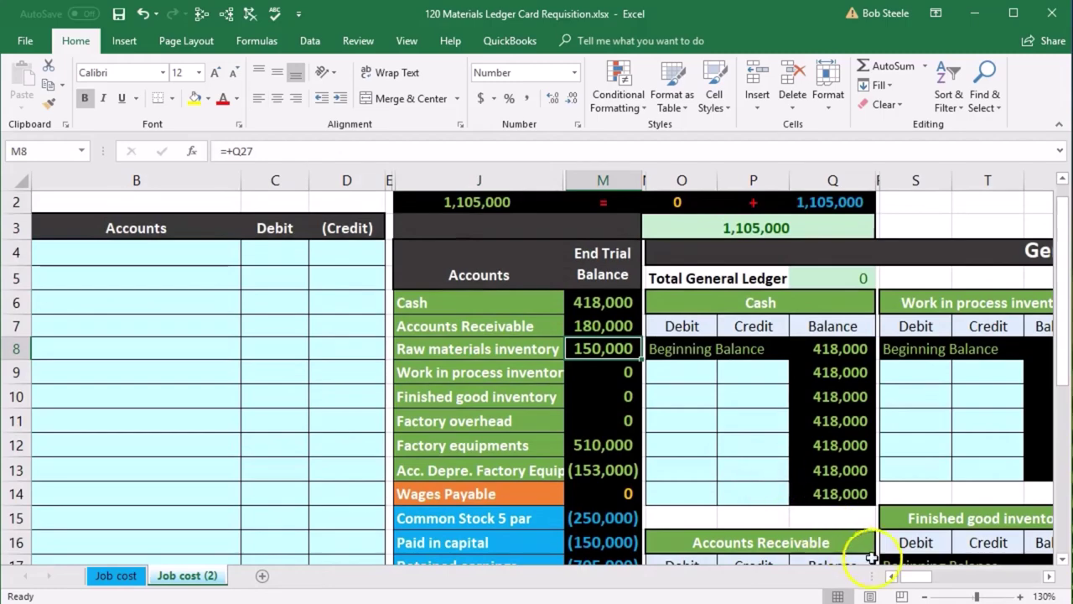
left_click(891, 576)
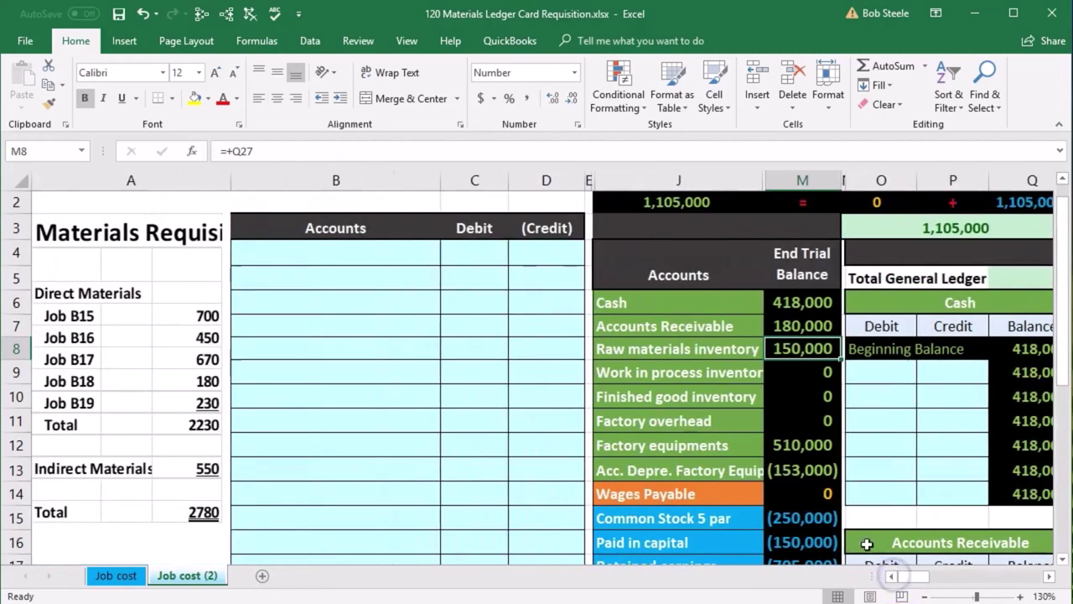
left_click(689, 374)
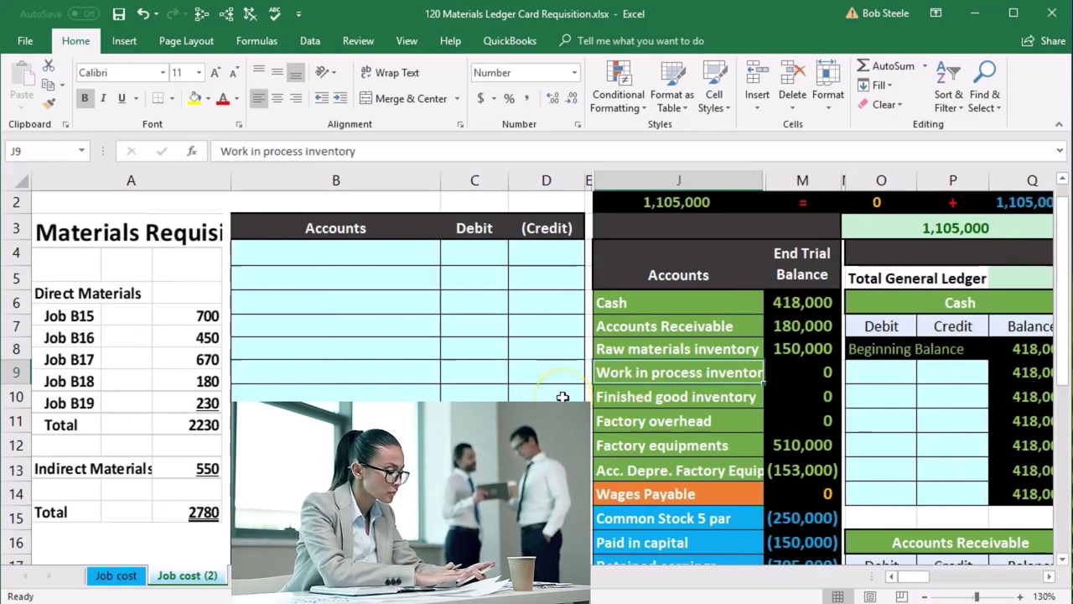
left_click(618, 421)
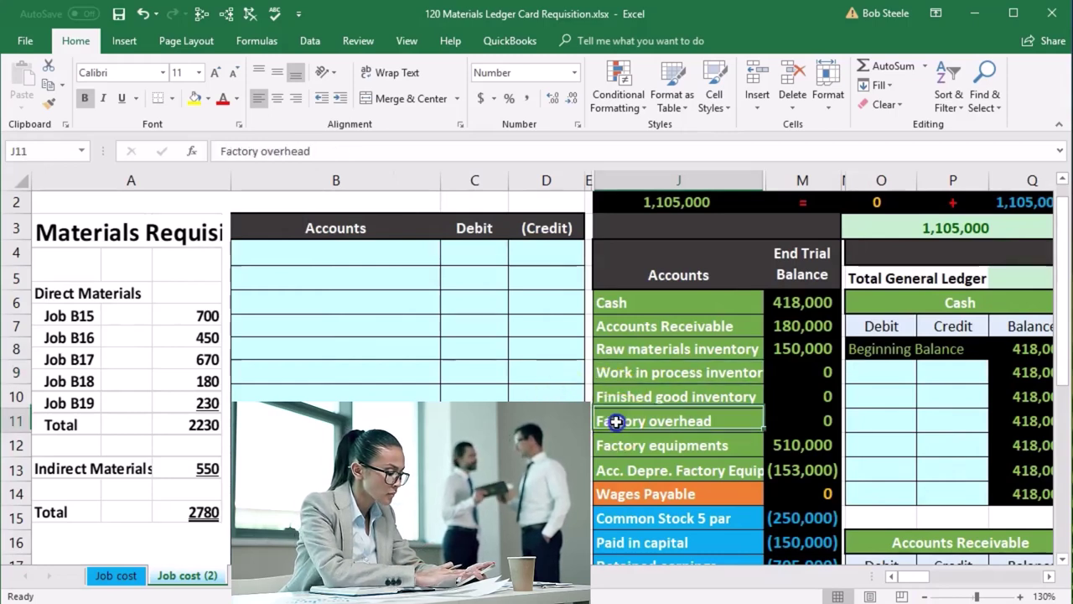
left_click(629, 370)
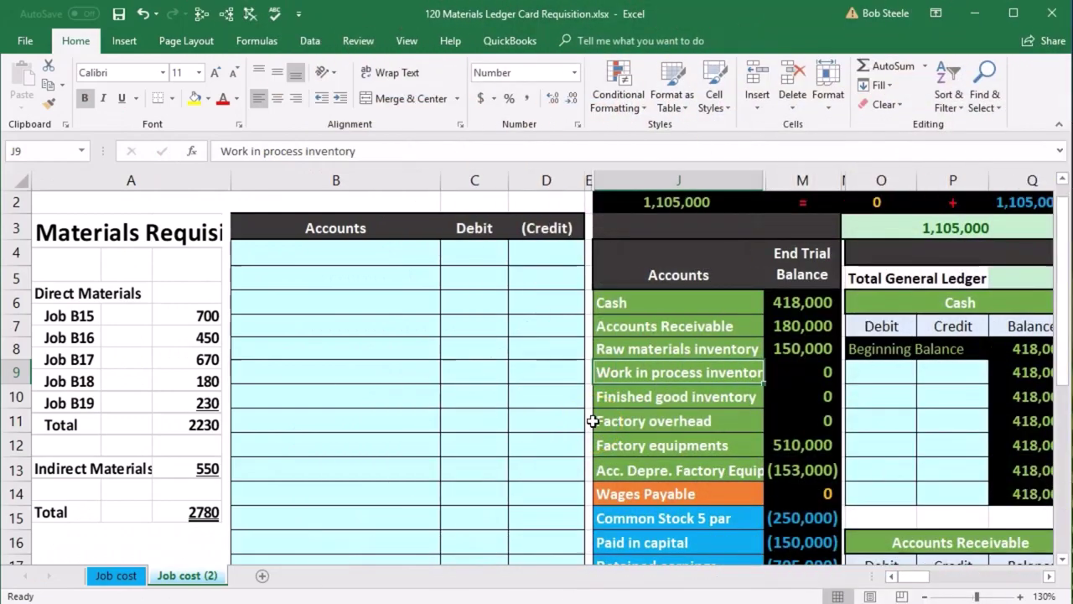
Look across row 9 through the general ledger and job cost records to the Materials Ledger Card ending at column BH.
key("Right")
key("Right")
key("Right")
key("Right")
key("Right")
key("Right")
key("Right")
key("Right")
key("Right")
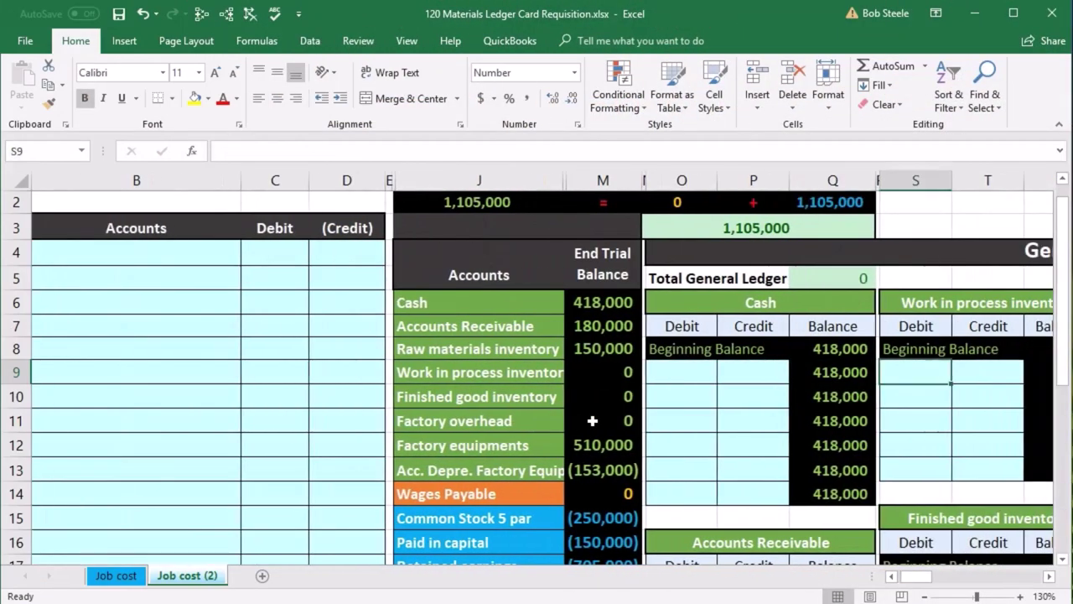
key("Right")
key("Right")
key("Right")
key("Right")
key("Right")
key("Right")
key("Right")
key("Right")
key("Right")
key("Right")
key("Right")
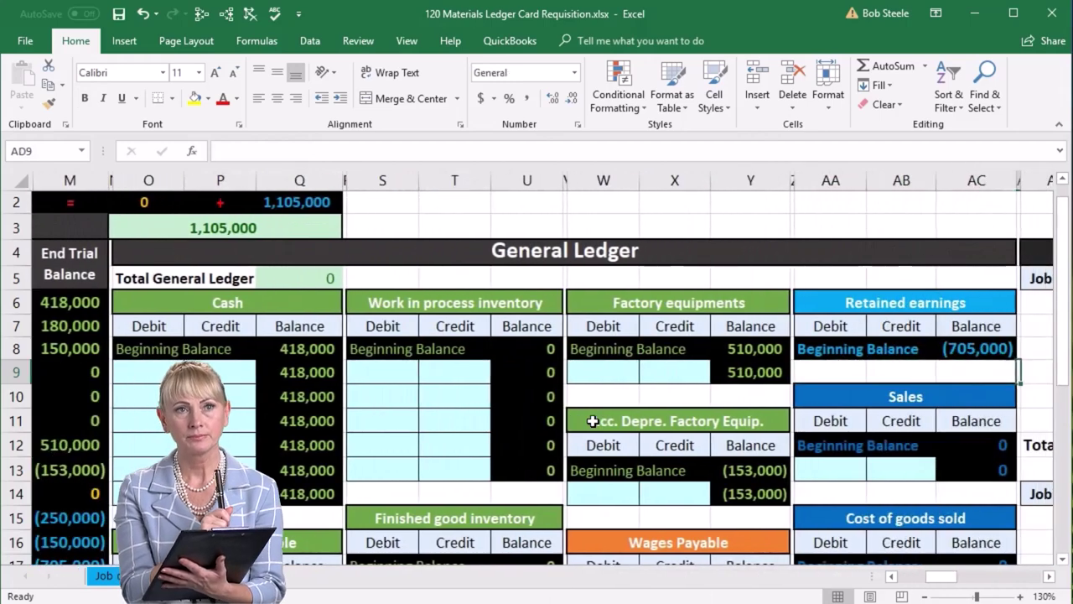
key("Right")
key("Right")
key("Right")
key("Right")
key("Right")
key("Right")
key("Right")
key("Right")
key("Right")
key("Right")
key("Right")
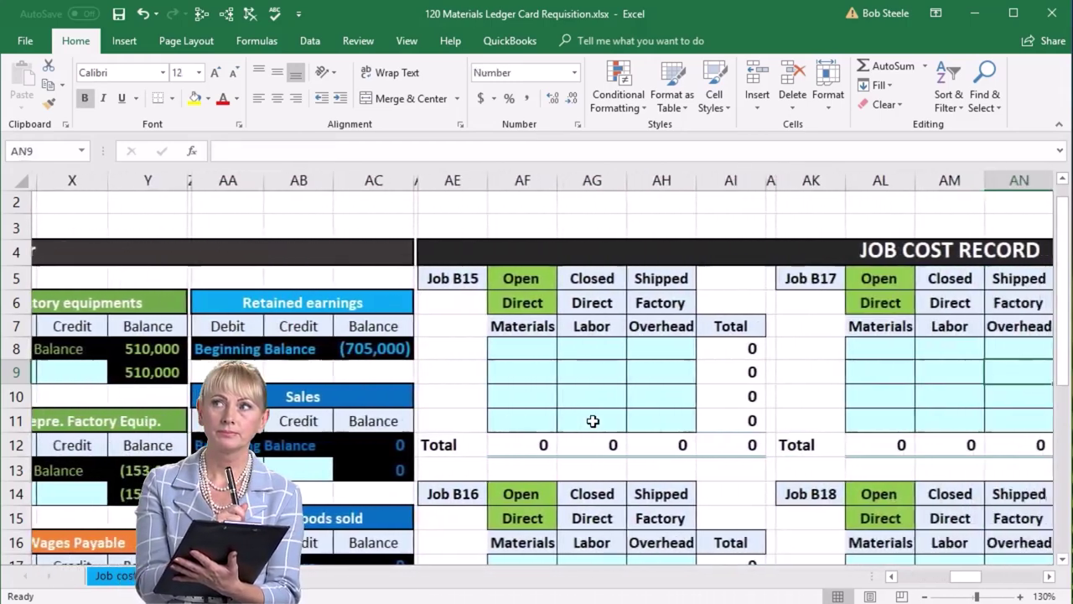
key("Right")
key("Right")
key("Right")
key("Right")
key("Right")
key("Right")
key("Right")
key("Right")
key("Right")
key("Right")
key("Right")
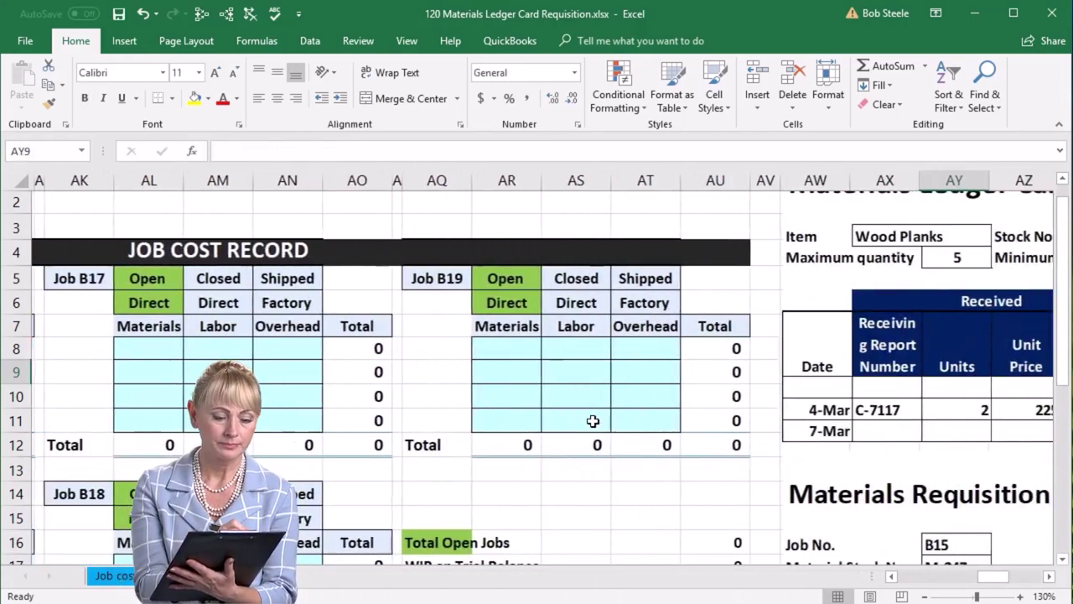
key("Right")
key("Right")
key("Right")
key("Right")
key("Right")
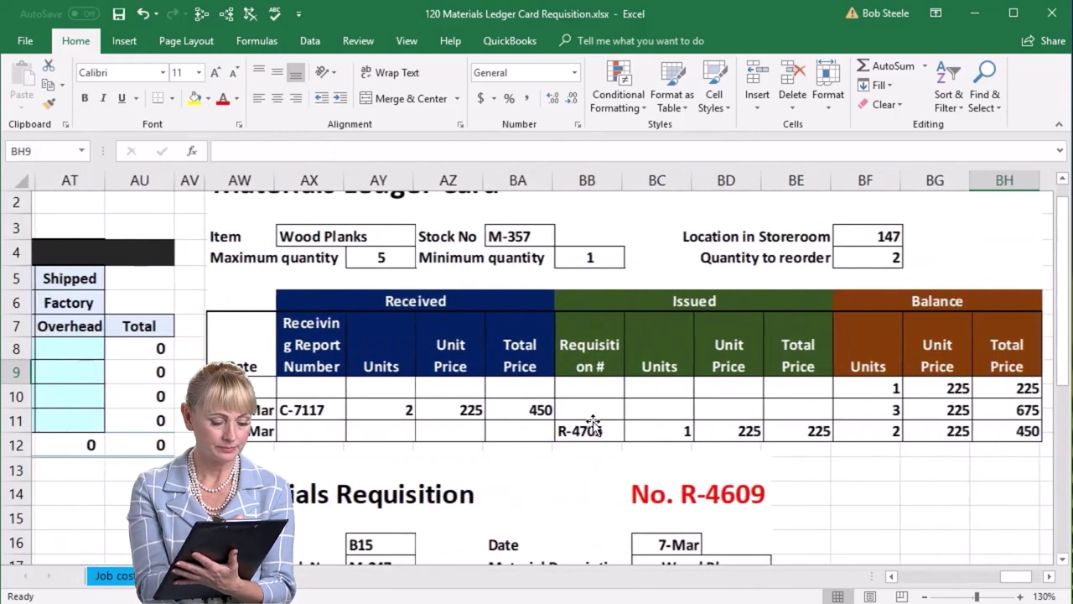
scroll(592, 423, "right", 1)
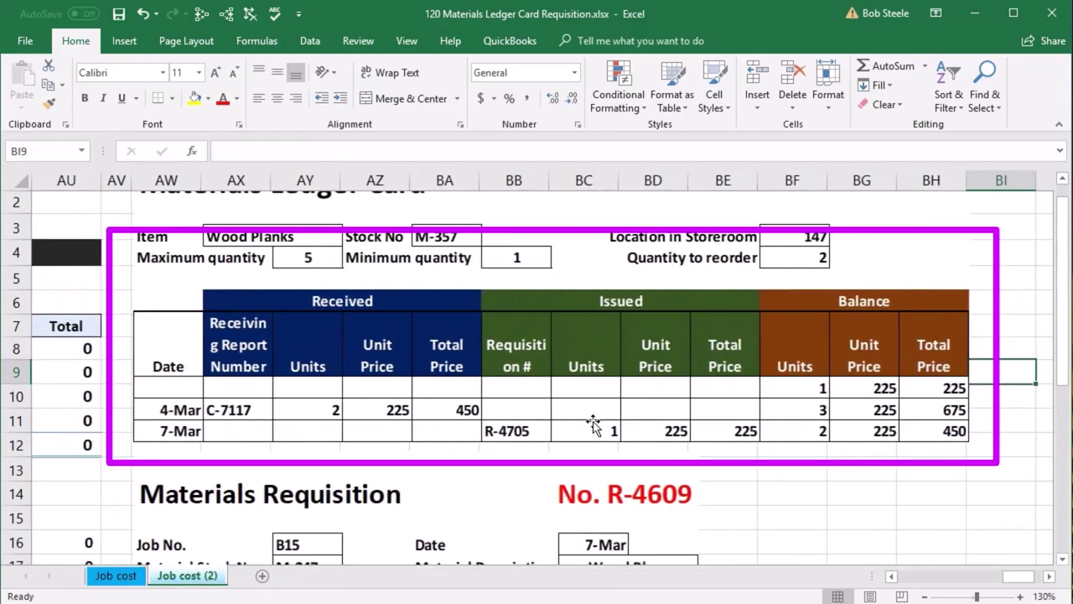
Examine the Materials Requisition form for job B15 and compare it with the Materials Ledger Card above it.
scroll(592, 423, "down", 3)
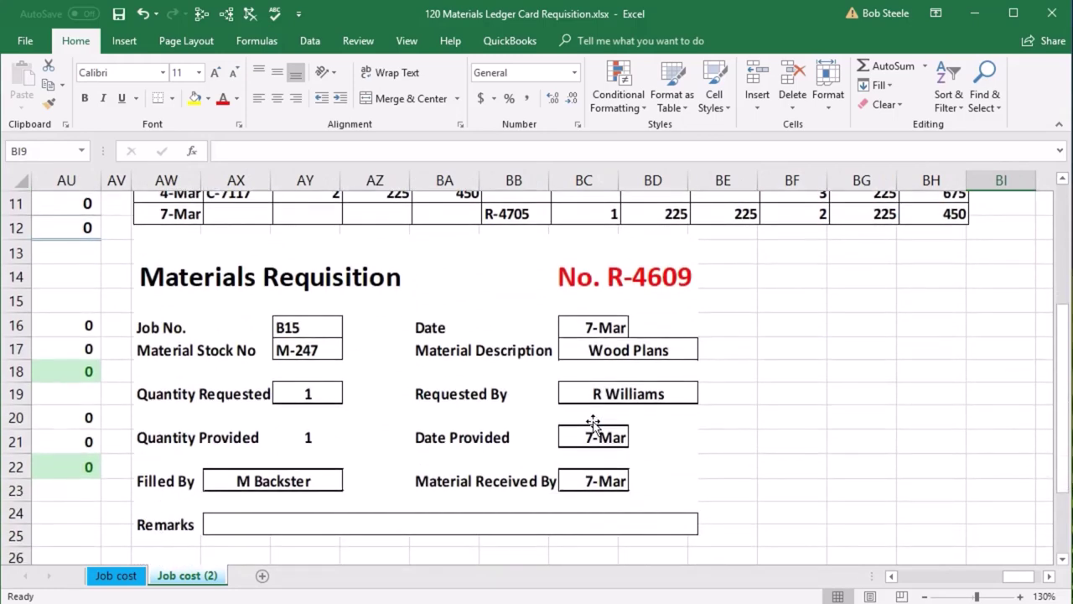
left_click(444, 439)
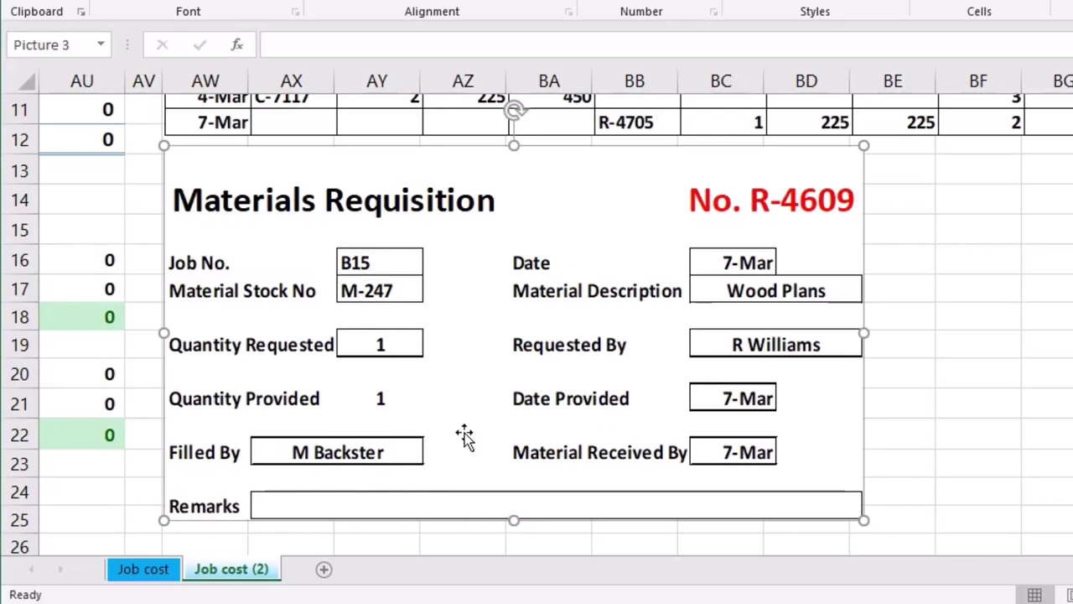
scroll(465, 435, "up", 1)
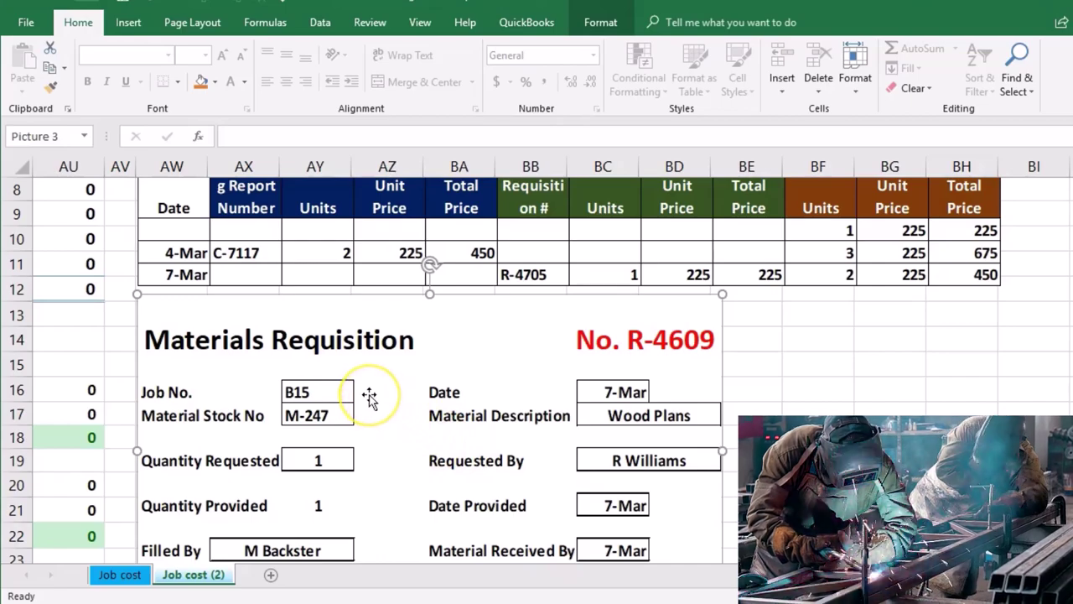
scroll(371, 399, "up", 1)
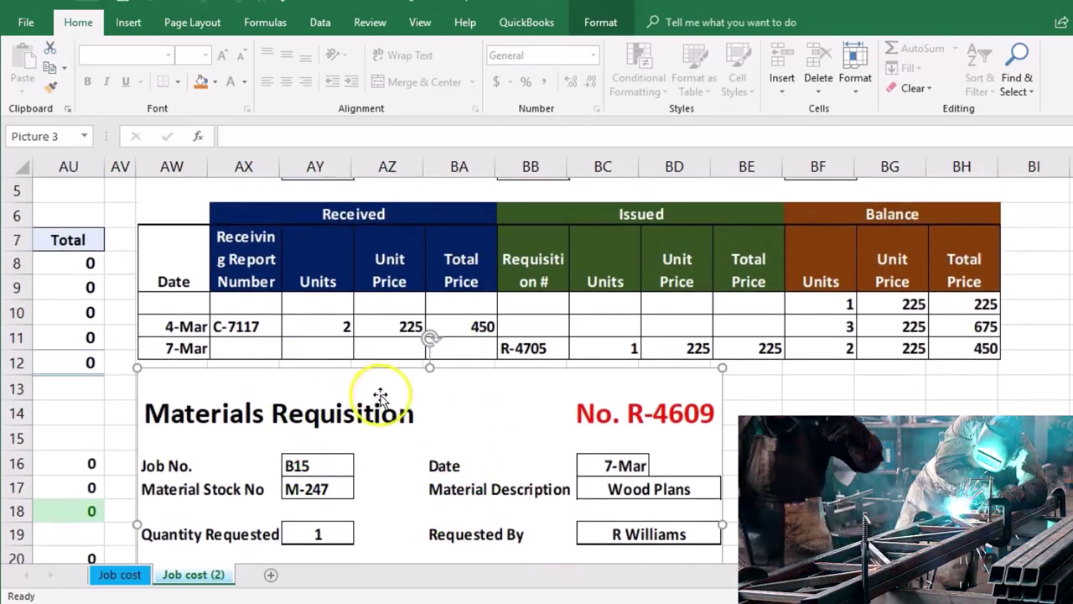
Compare the Materials Requisition for job B15 with the Wood Planks Materials Ledger Card, including its Issued units and unit price.
scroll(380, 396, "up", 2)
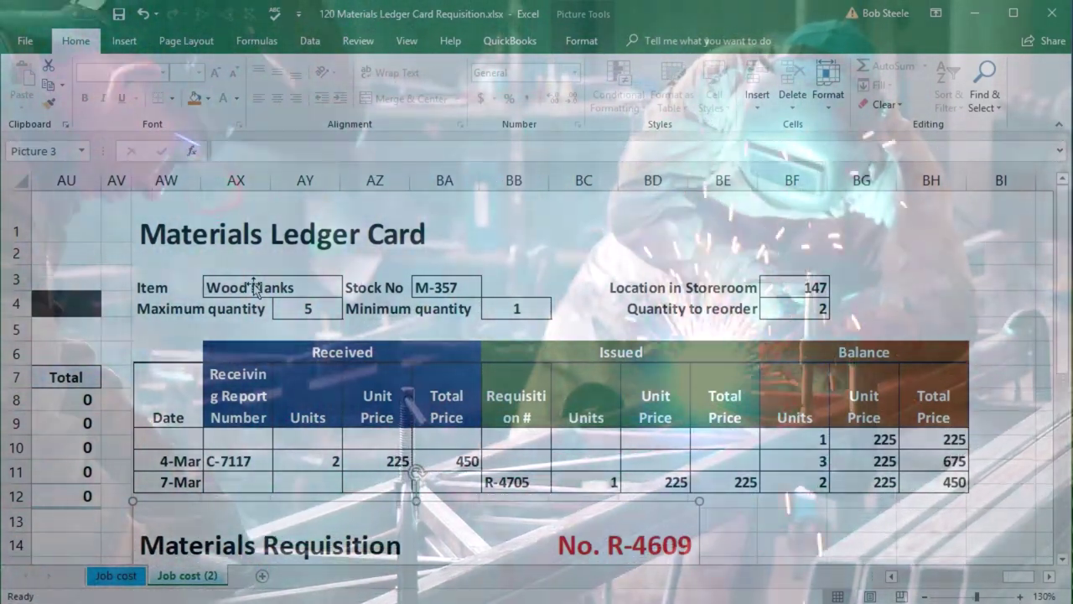
scroll(254, 287, "down", 2)
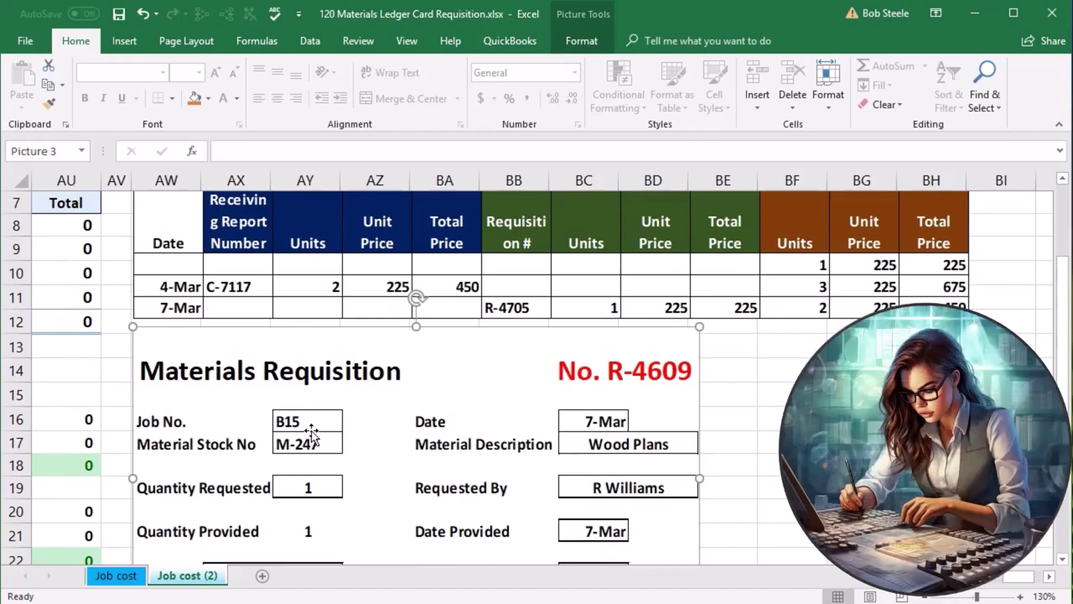
scroll(318, 427, "up", 2)
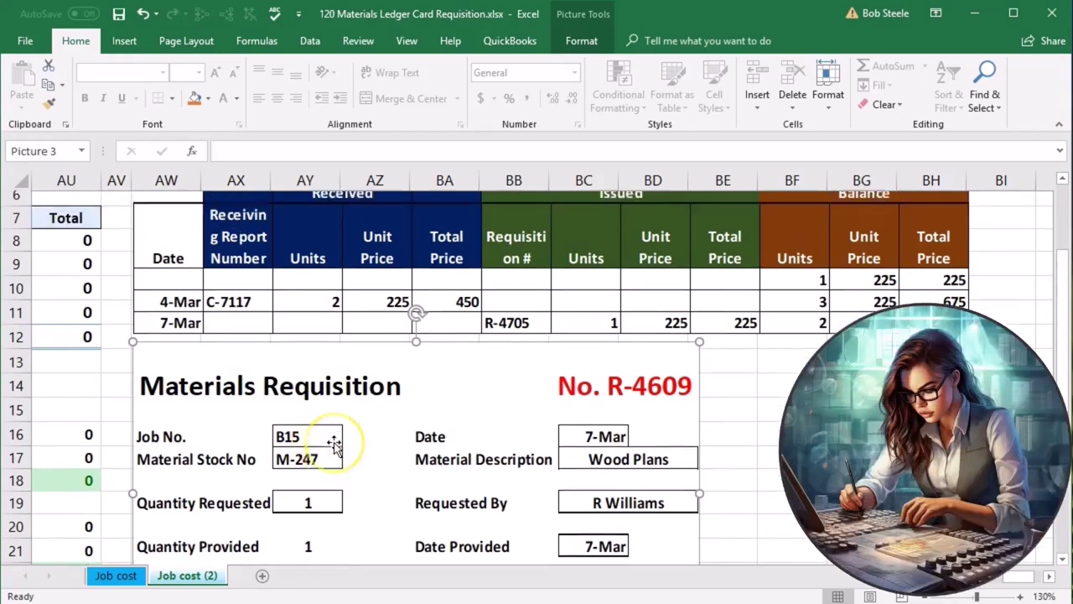
scroll(332, 441, "up", 1)
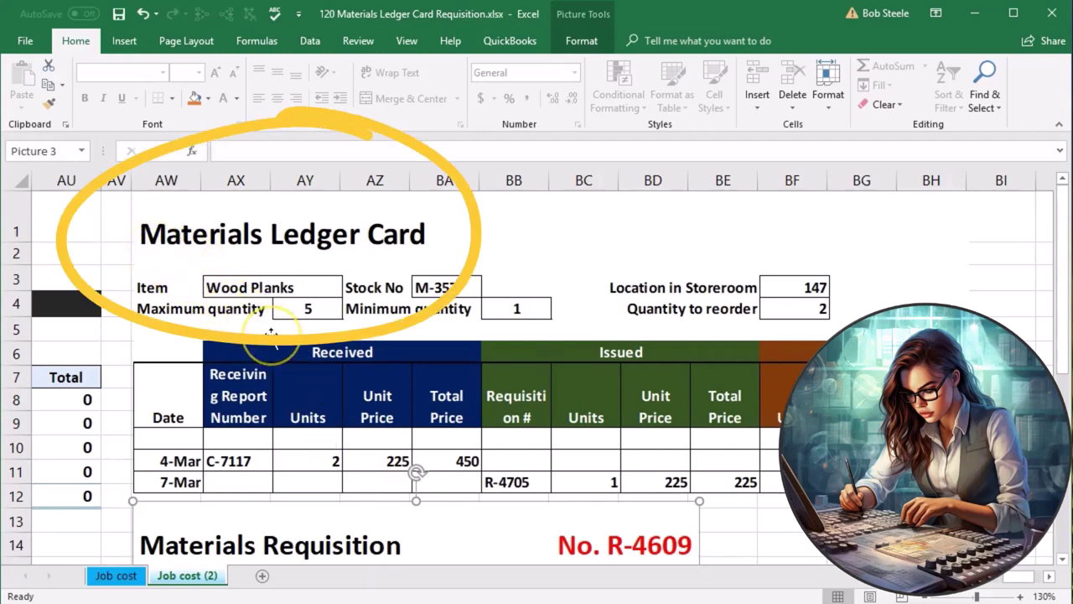
left_click(570, 351)
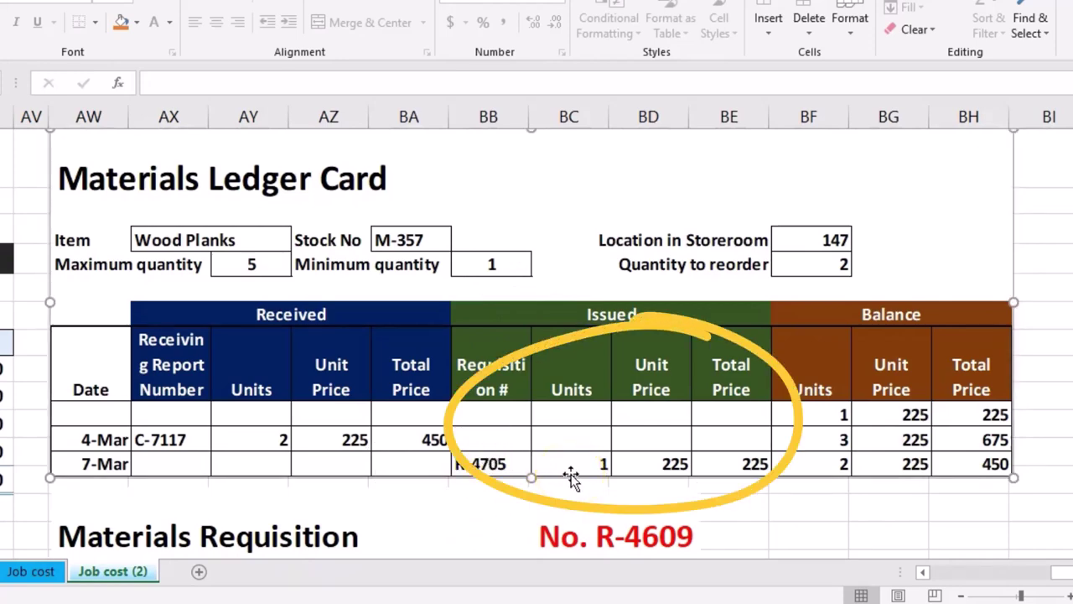
left_click(656, 483)
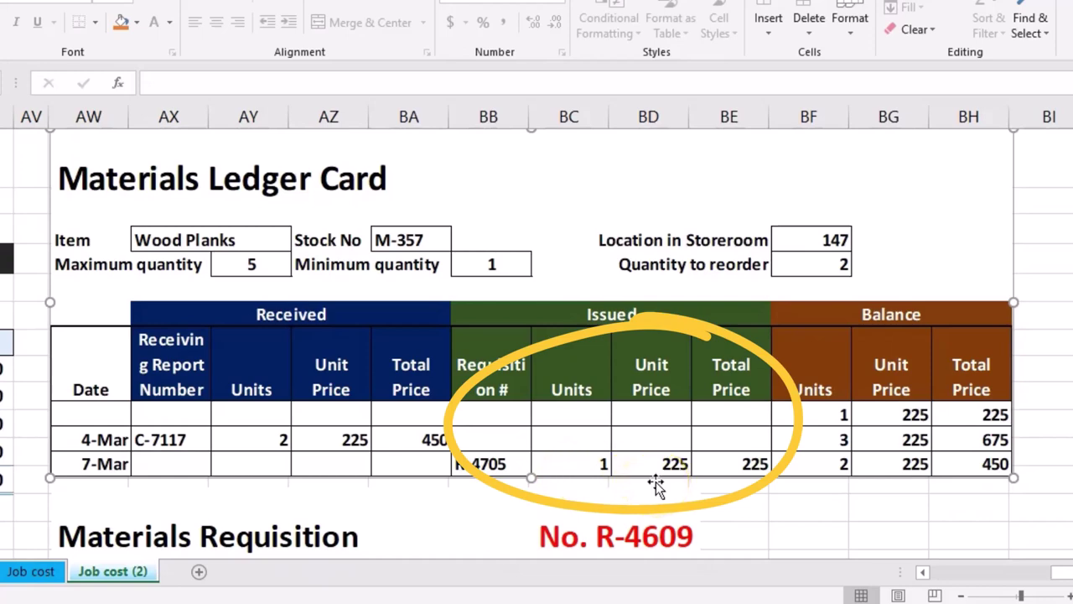
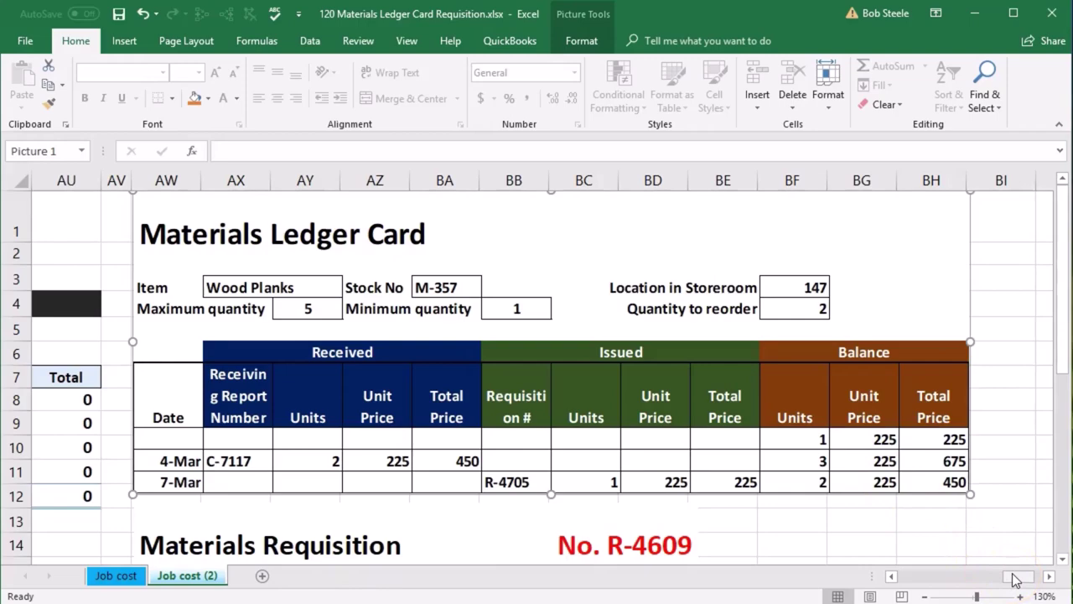
Review the materials requisition summary alongside the Raw materials inventory and Work in process inventory accounts in the trial balance.
left_click_drag(1014, 578, 887, 581)
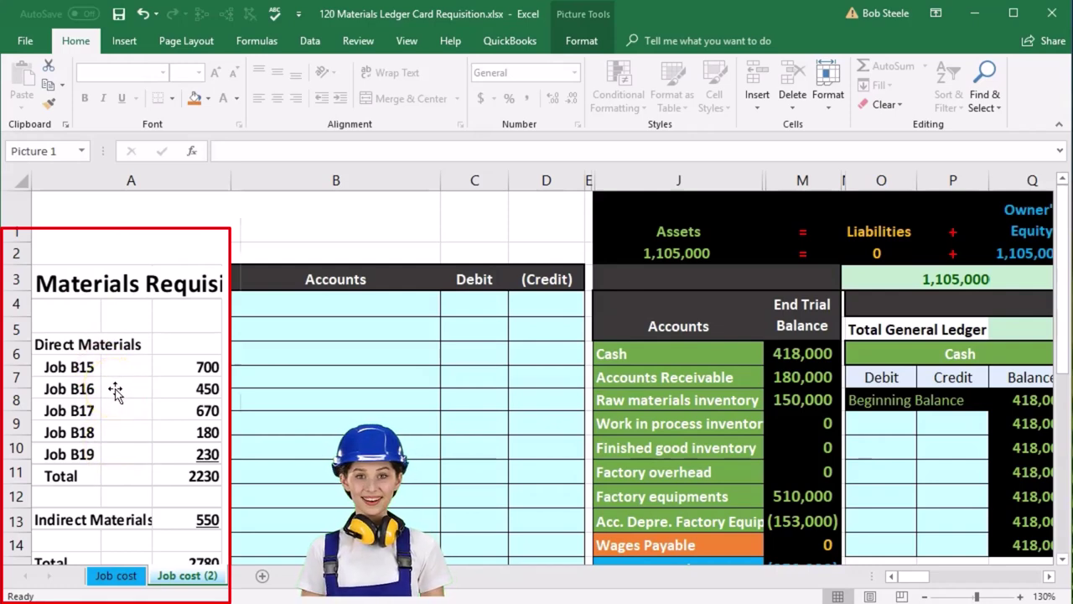
scroll(115, 389, "down", 1)
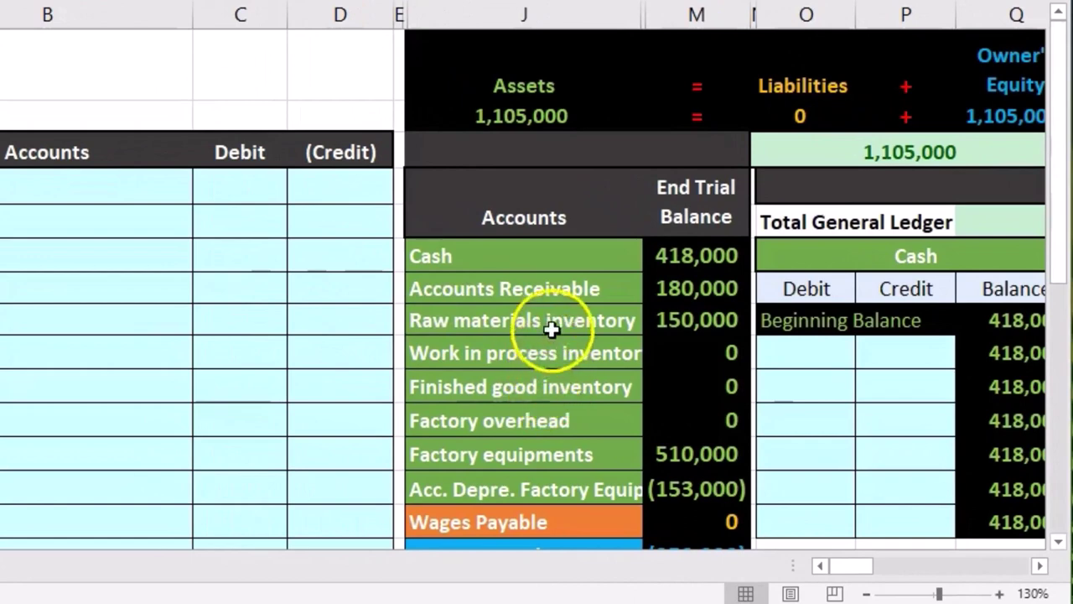
left_click(557, 317)
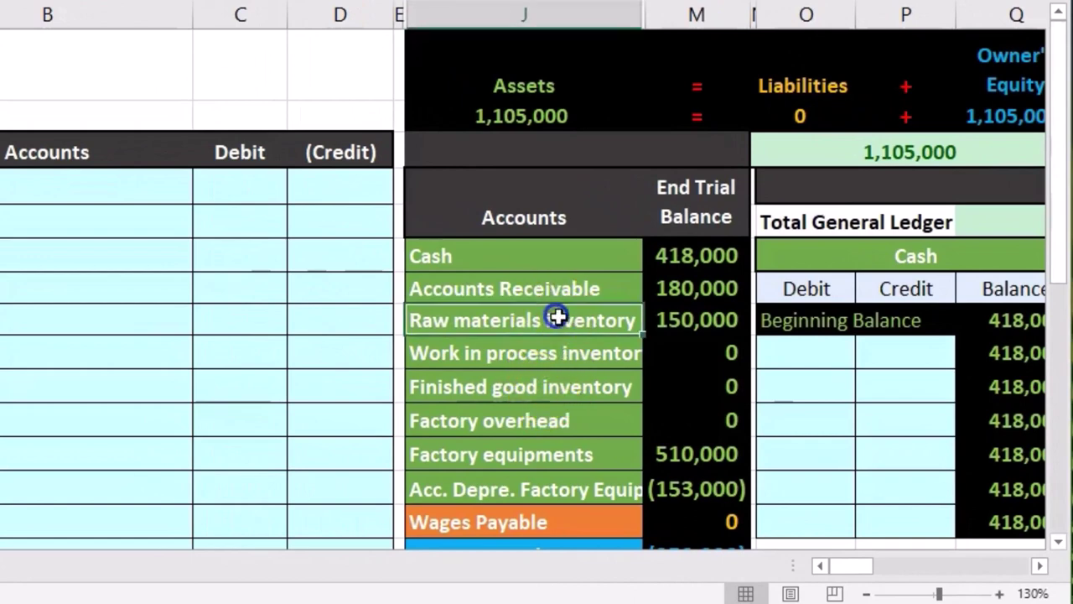
left_click(570, 350)
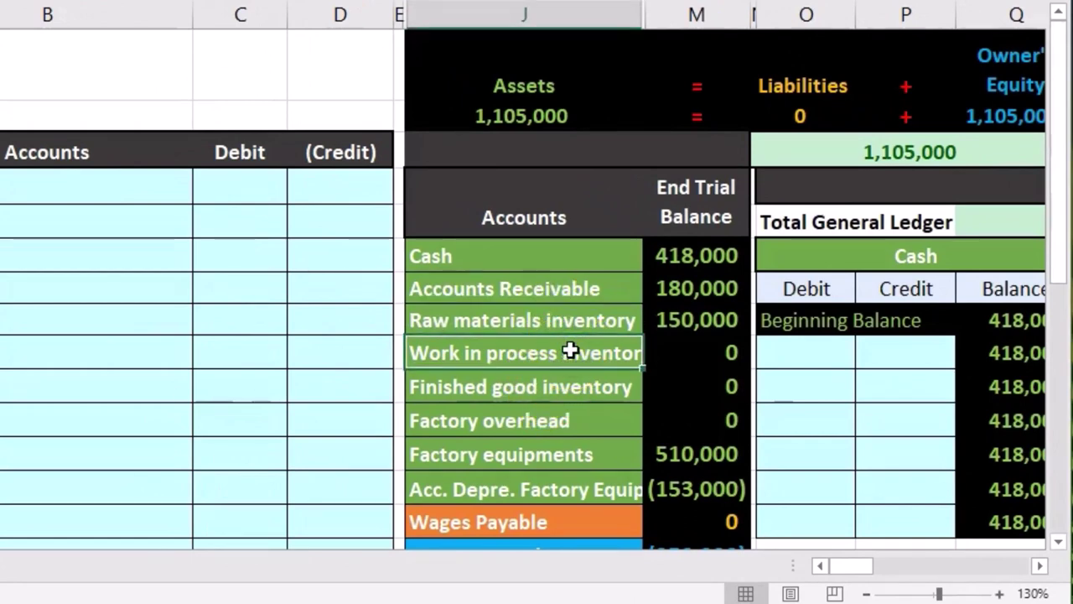
left_click_drag(567, 317, 650, 327)
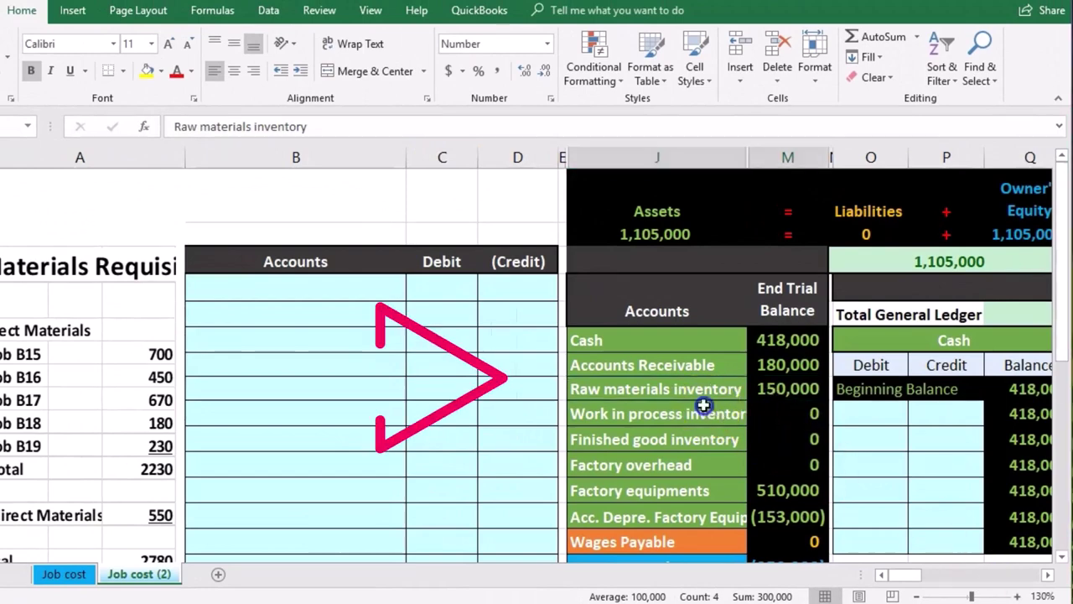
Copy the Raw materials inventory account name from the trial balance into journal cell B5 as values only.
left_click(653, 388)
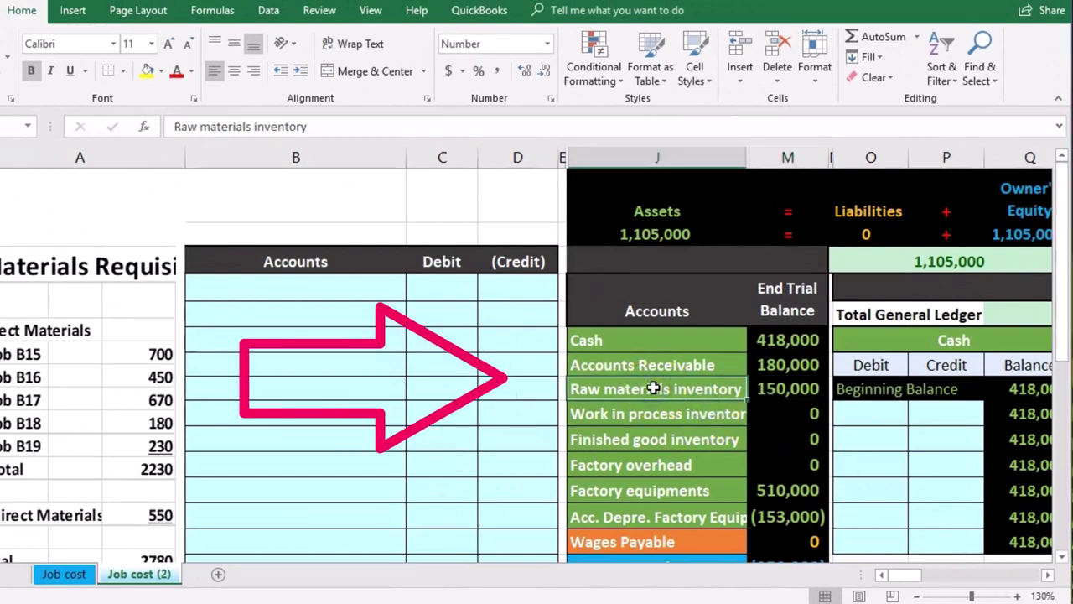
right_click(653, 388)
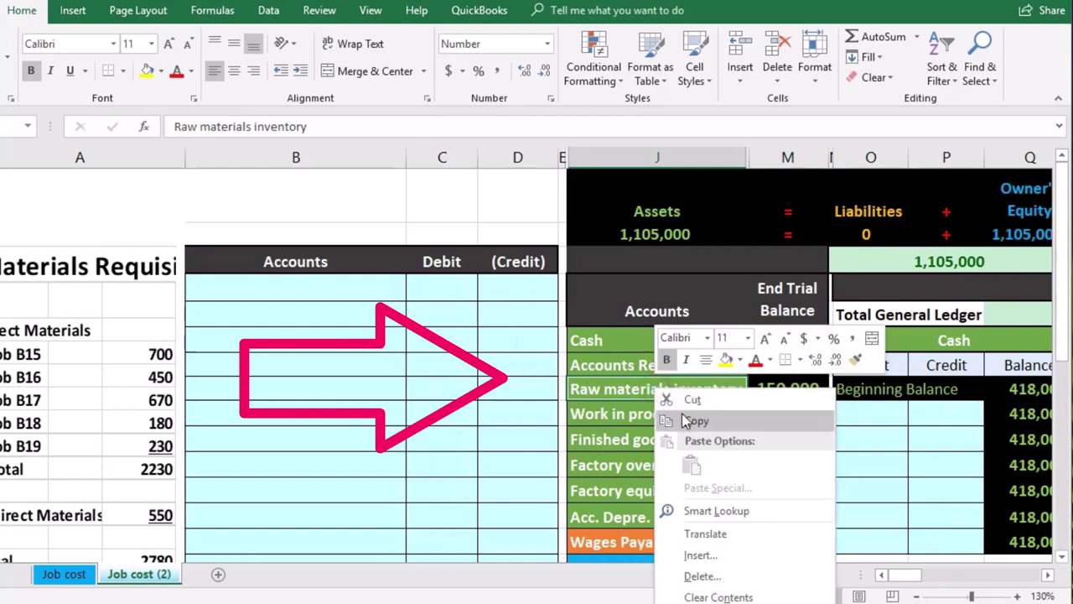
left_click(733, 419)
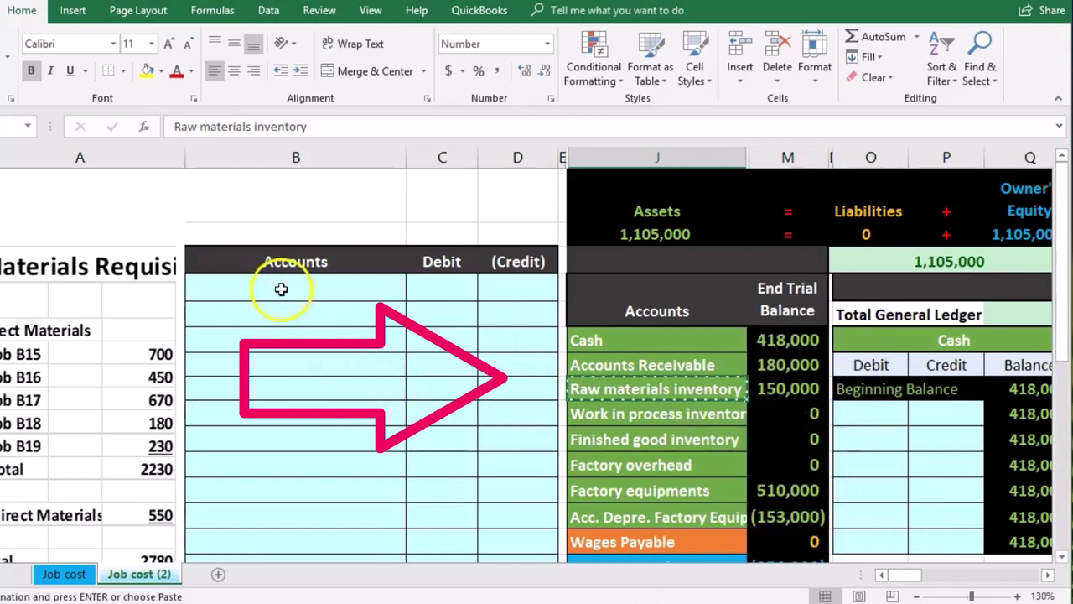
left_click(278, 318)
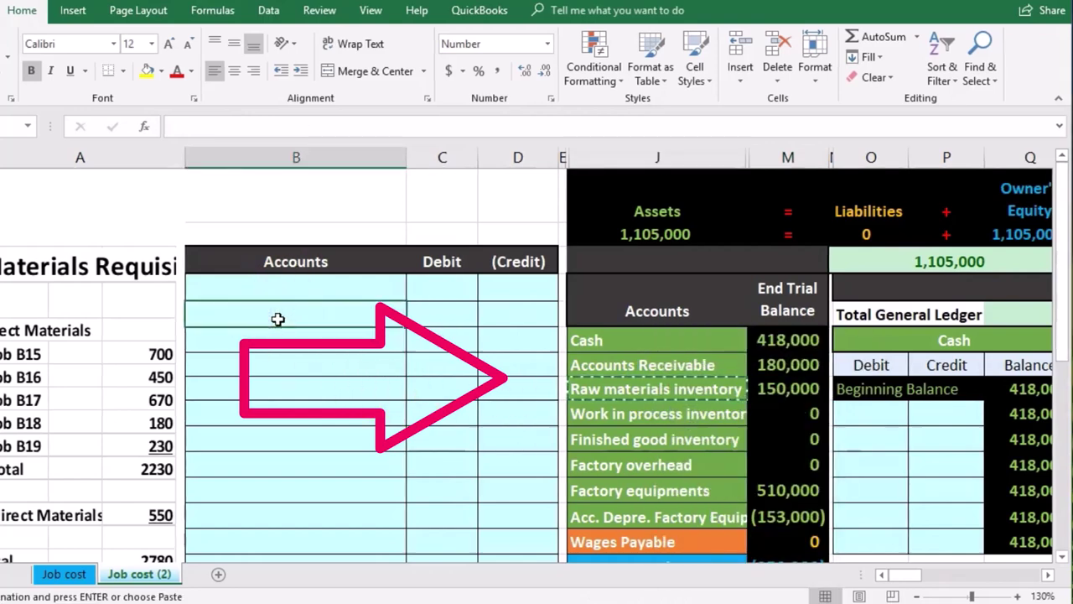
right_click(277, 319)
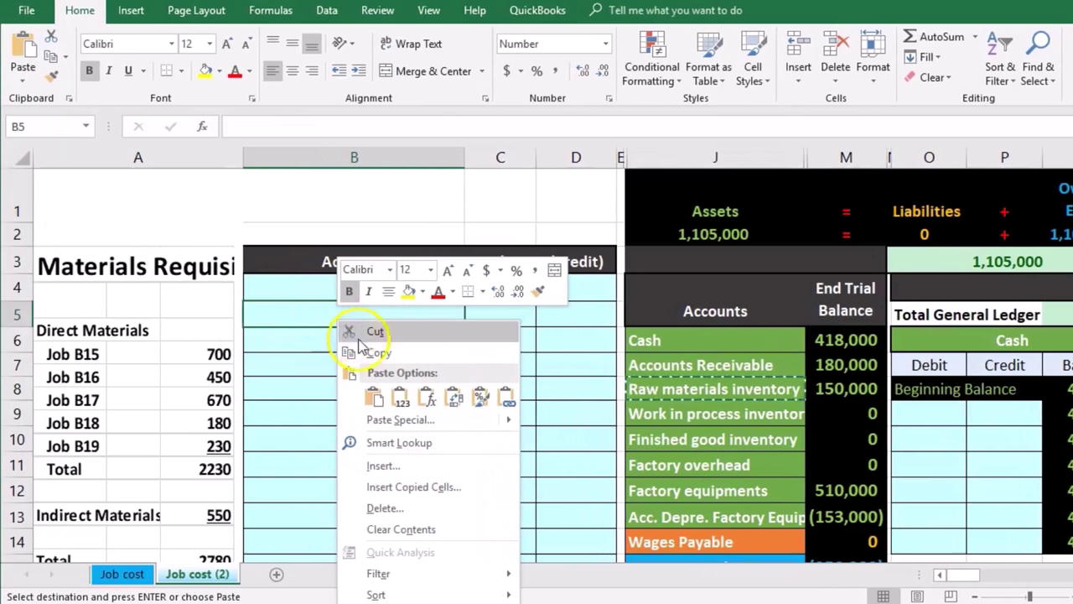
left_click(401, 396)
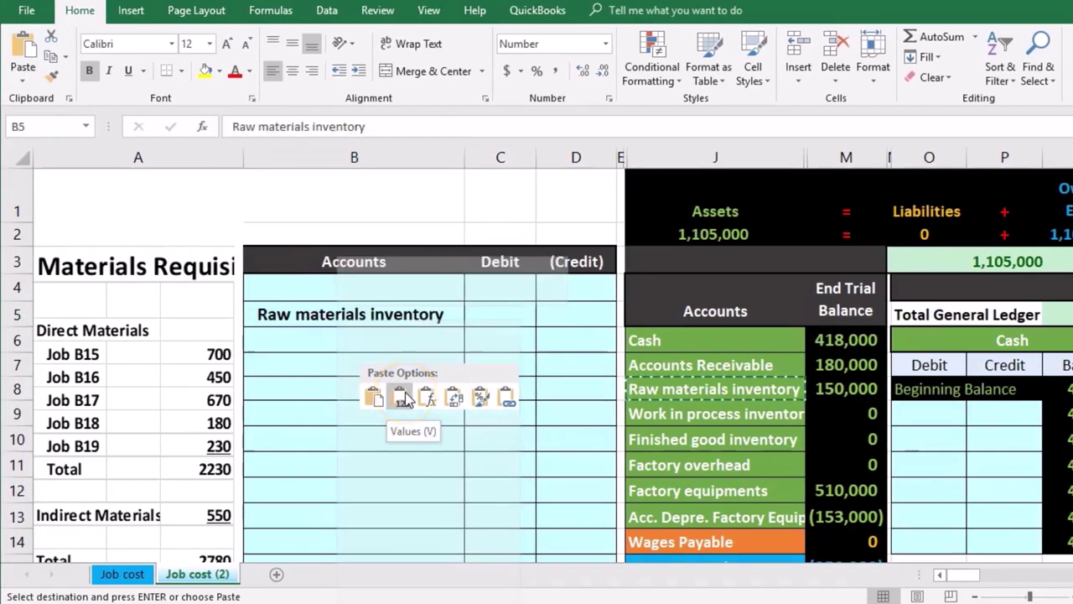
Enter -2230 in D5 as the credit to Raw materials inventory for the direct materials requisitioned.
left_click(563, 315)
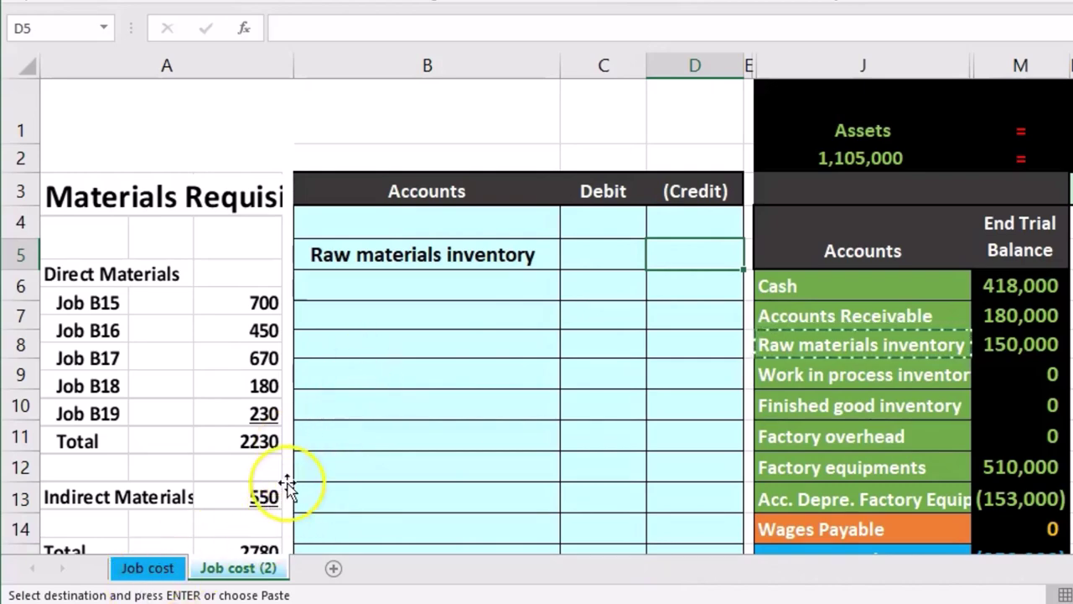
key("F2")
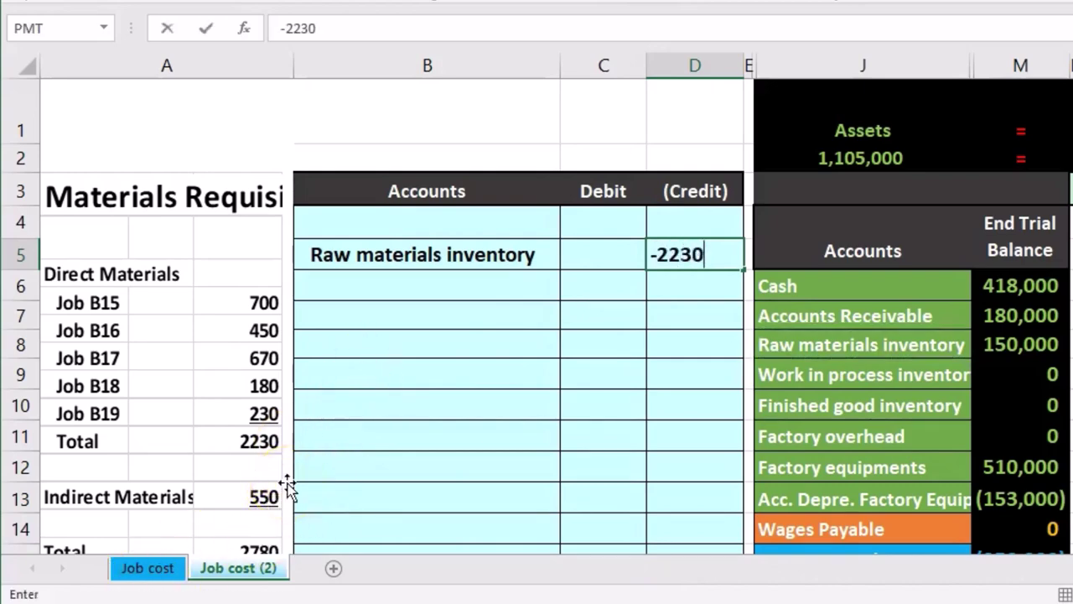
type("-2230")
key("Return")
Enter the formula -D5 in debit cell C4 so the debit offsets the raw materials credit.
key("Left")
key("Up")
key("Up")
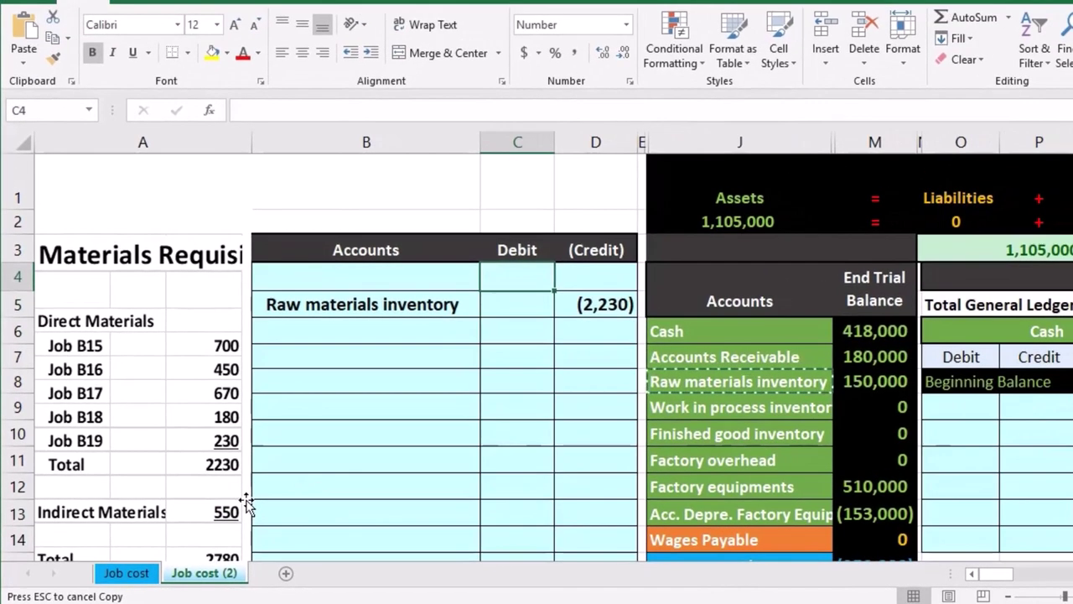
type("-")
key("Down")
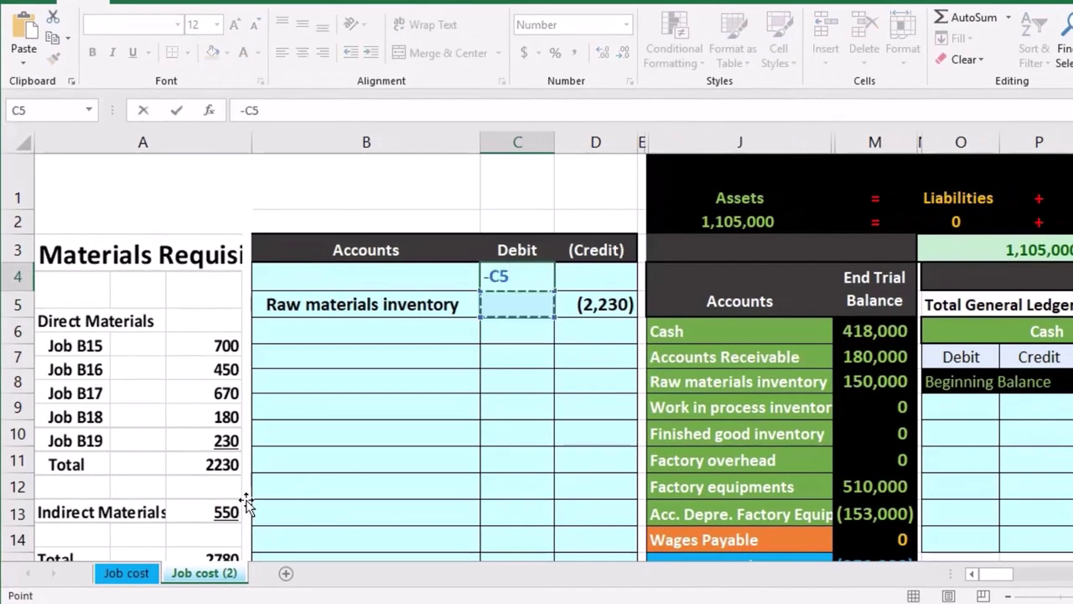
key("Right")
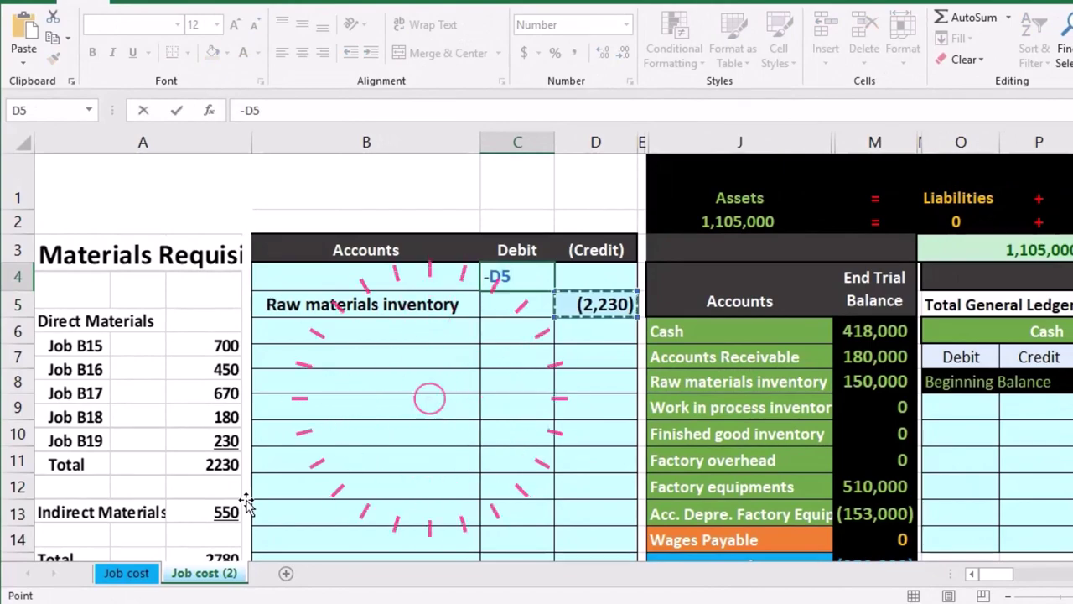
key("Return")
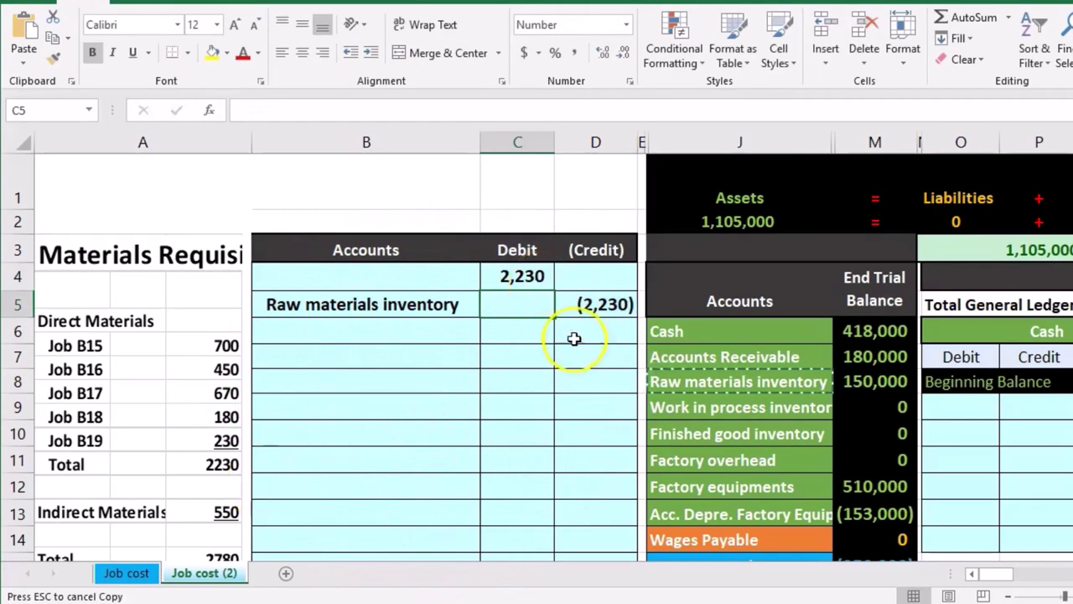
Copy the Work in process inventory account name from the trial balance into journal cell B4 as values only.
left_click(684, 407)
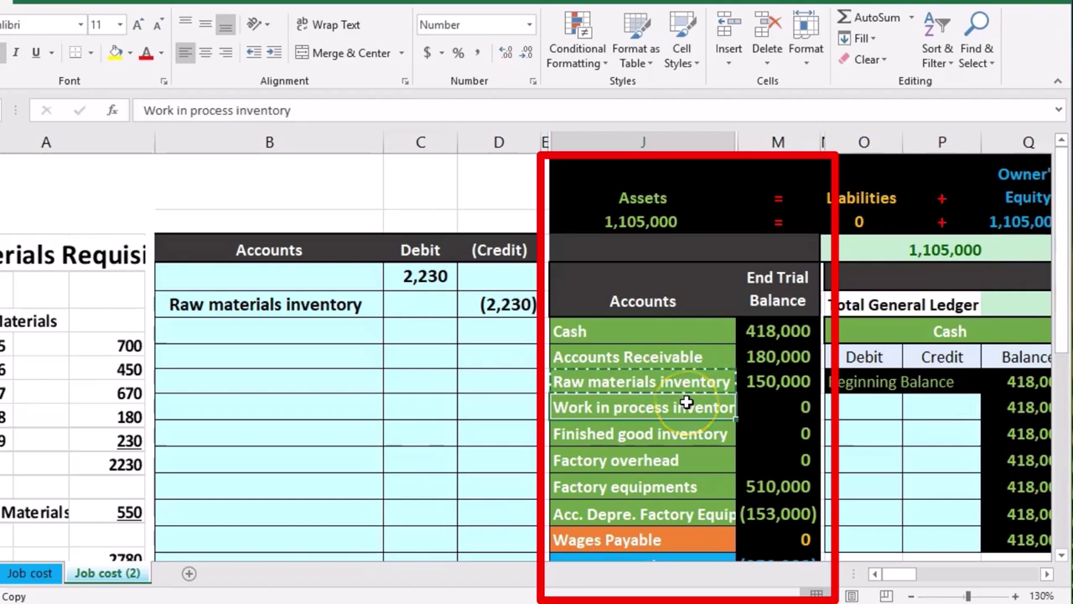
right_click(686, 404)
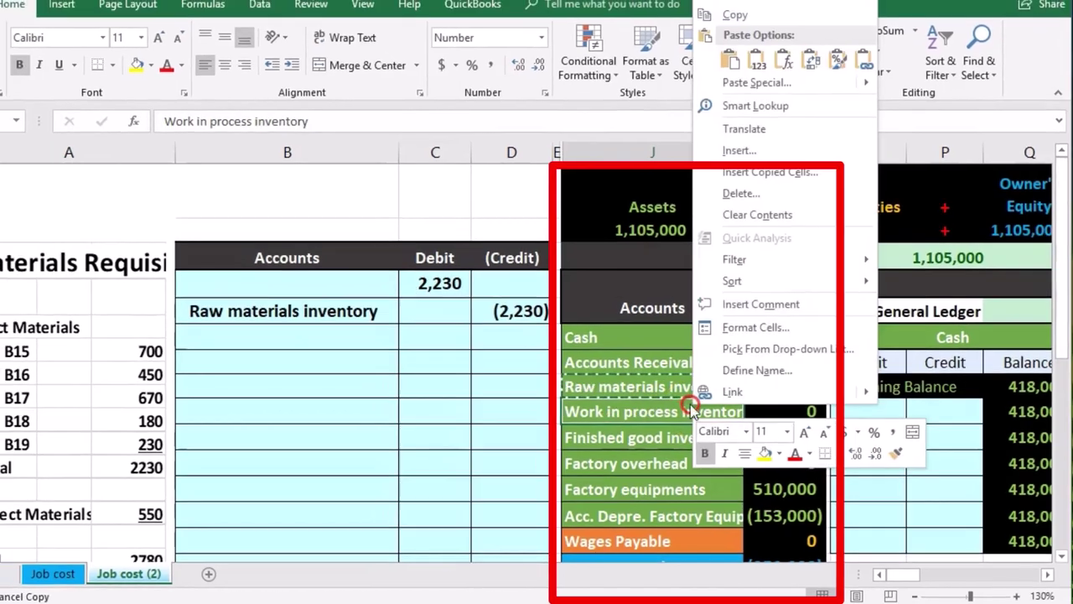
left_click(746, 7)
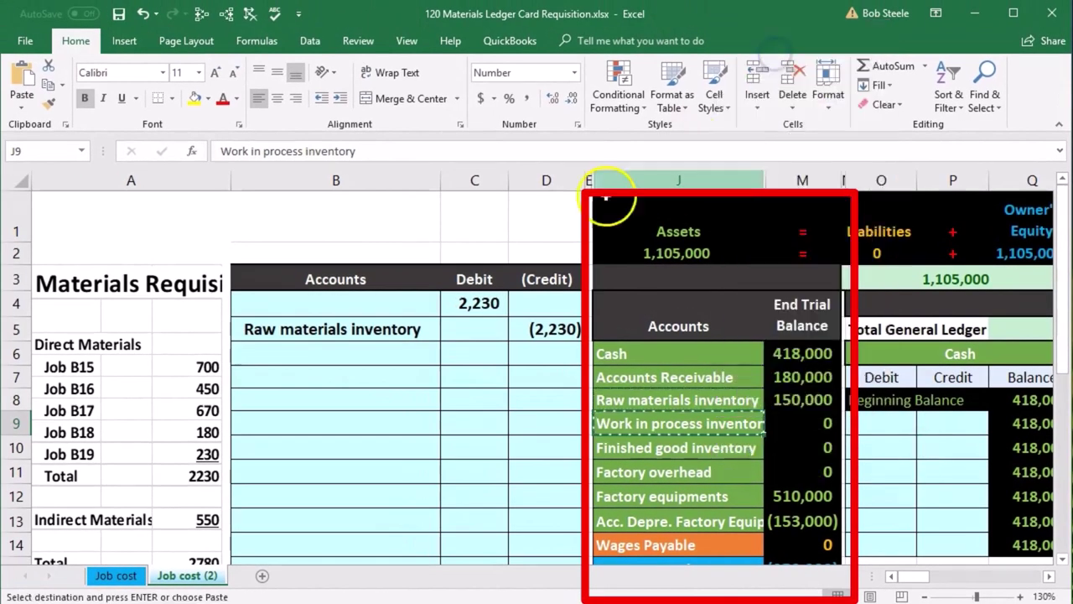
left_click(328, 301)
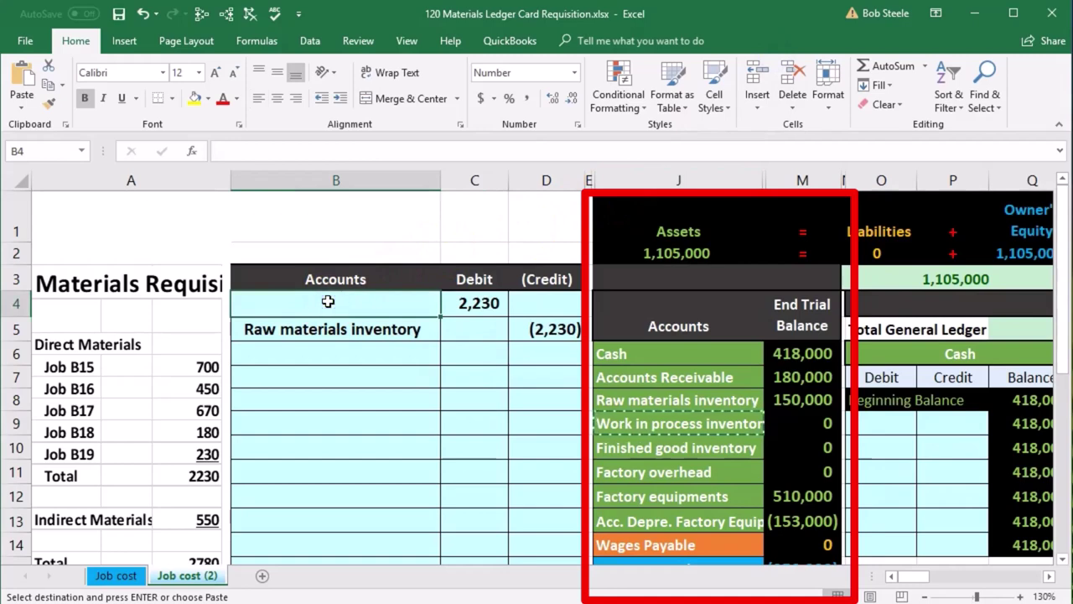
right_click(328, 302)
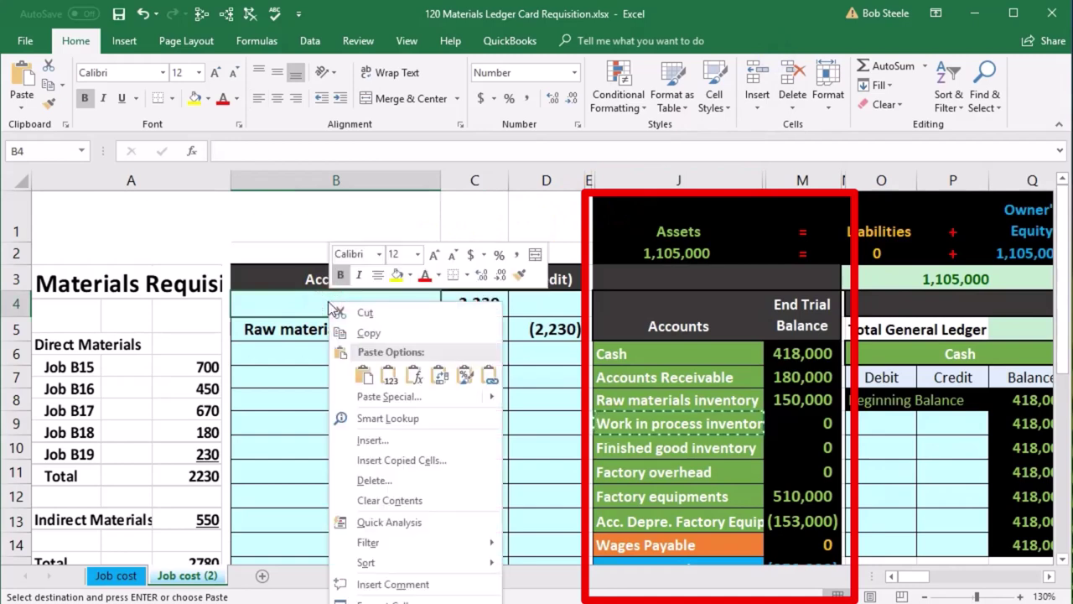
left_click(388, 374)
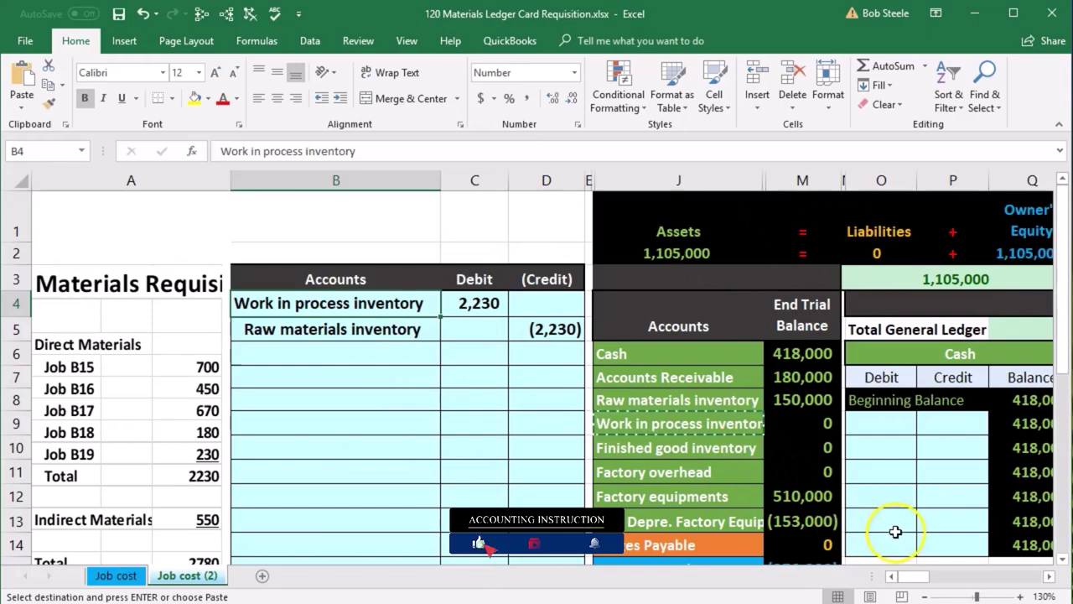
Examine the Work in process inventory line of the journal entry and locate the matching account in the general ledger.
left_click_drag(352, 303, 470, 299)
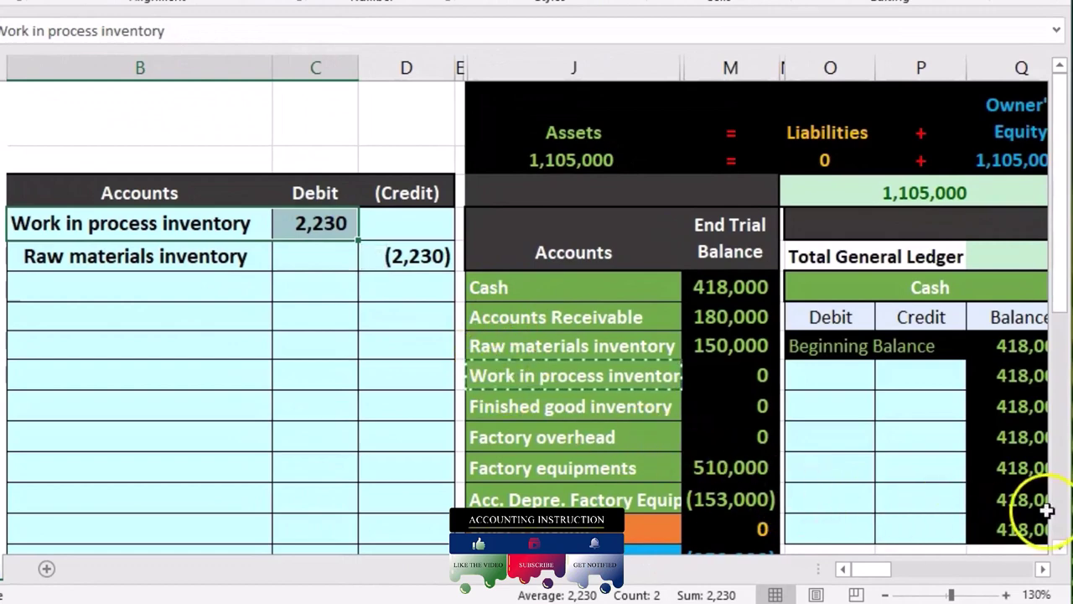
left_click(1043, 570)
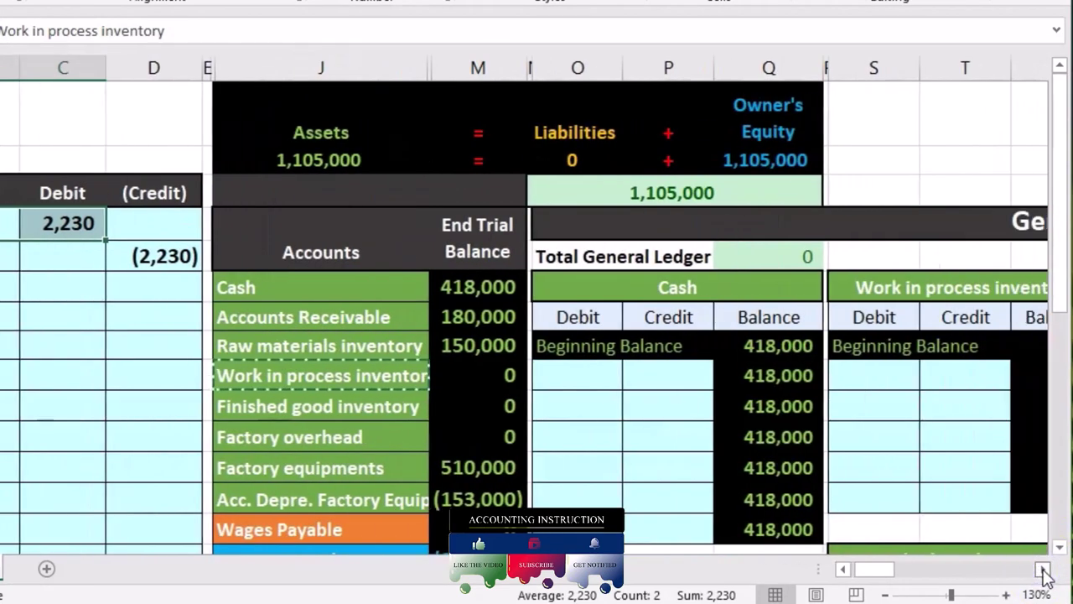
left_click(1043, 570)
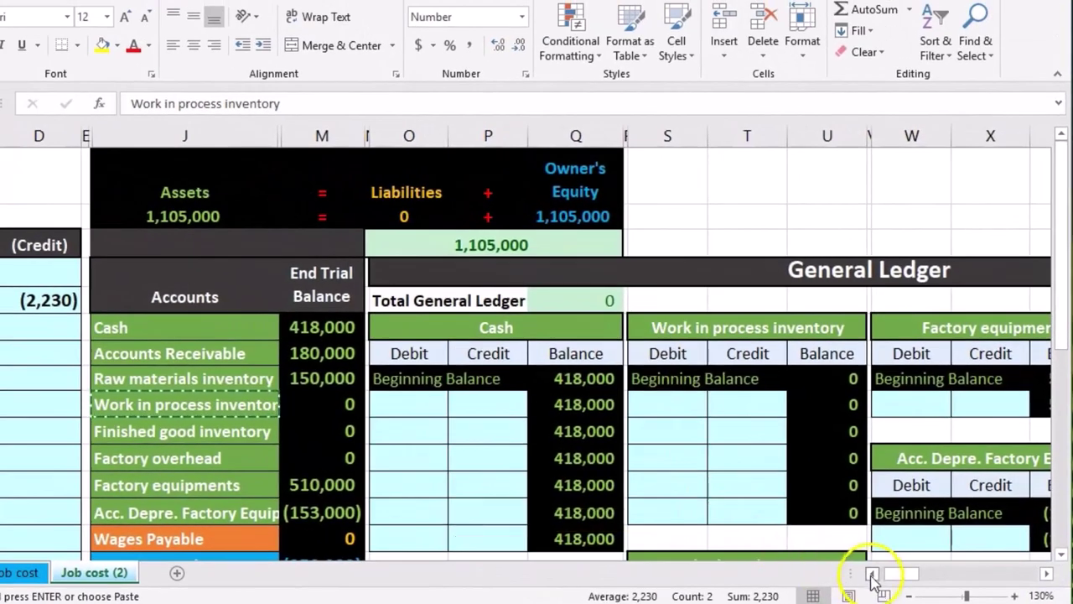
left_click(872, 573)
left_click(872, 573)
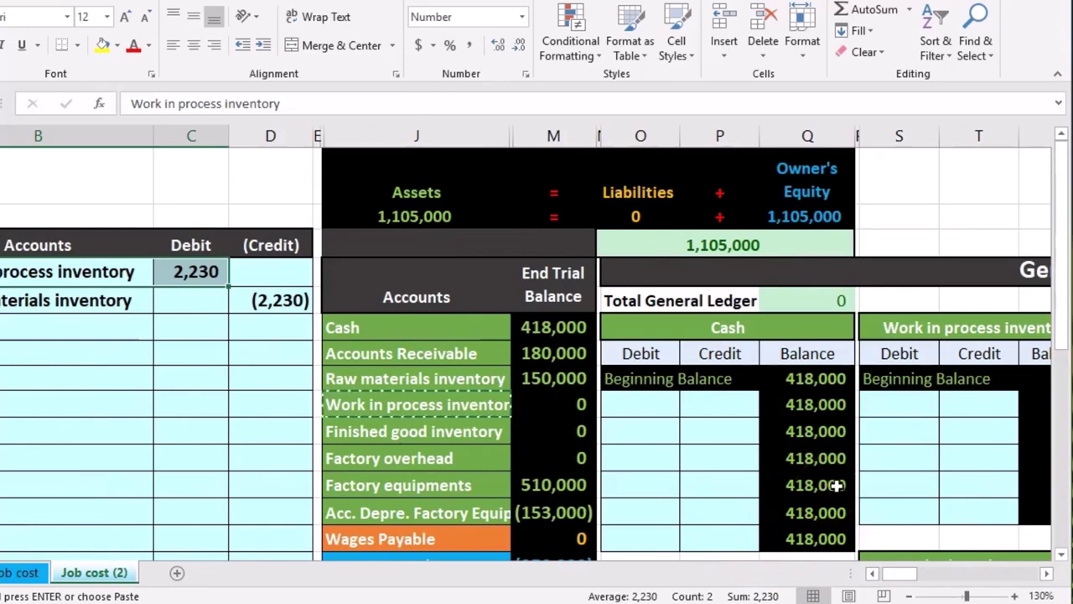
left_click(909, 595)
left_click(909, 595)
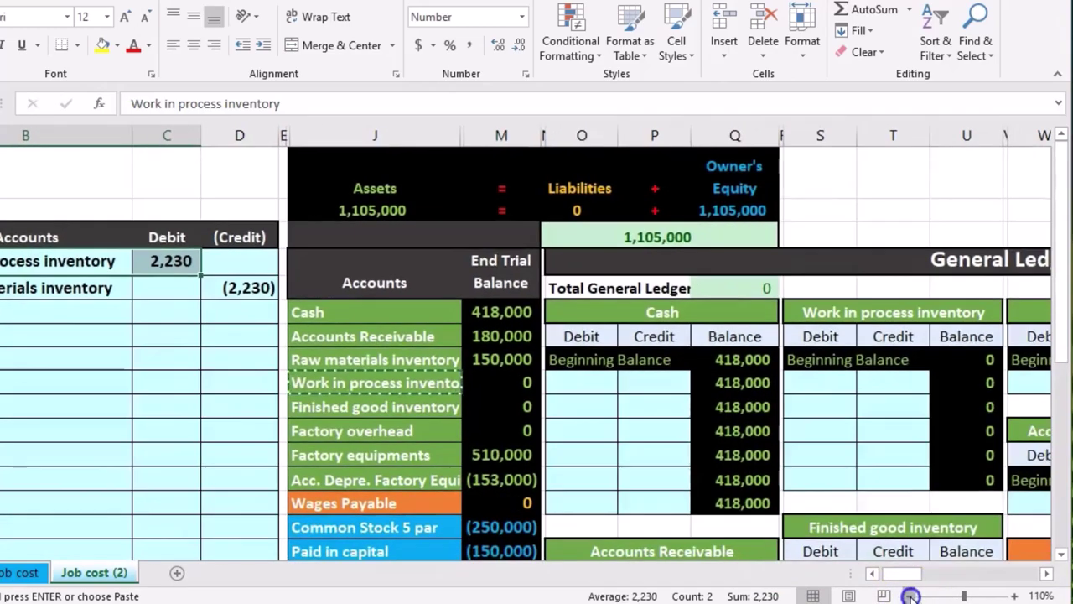
left_click(909, 595)
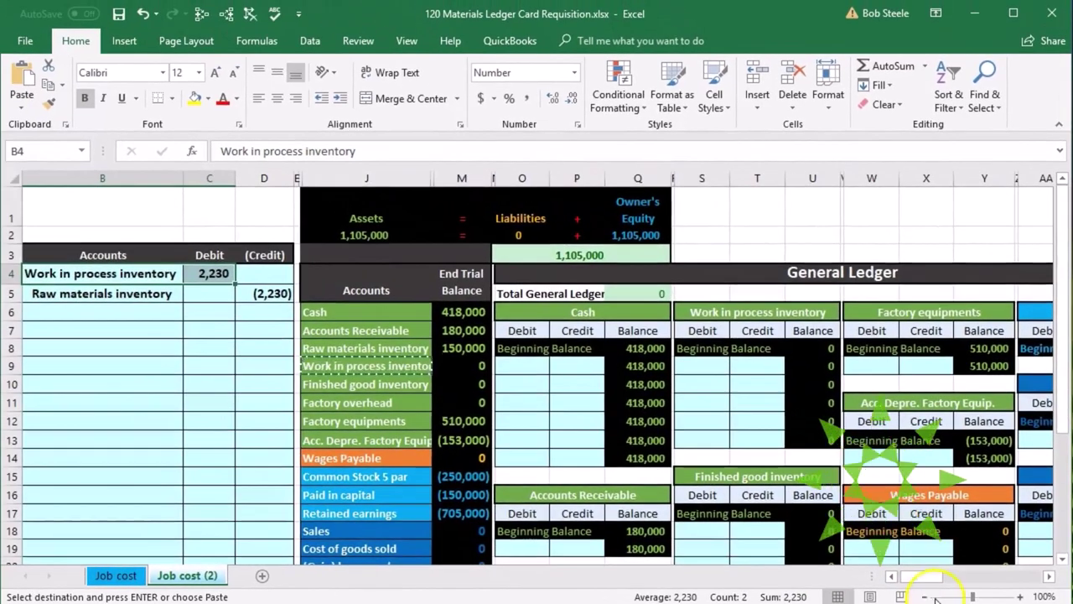
left_click(1020, 596)
left_click(1020, 596)
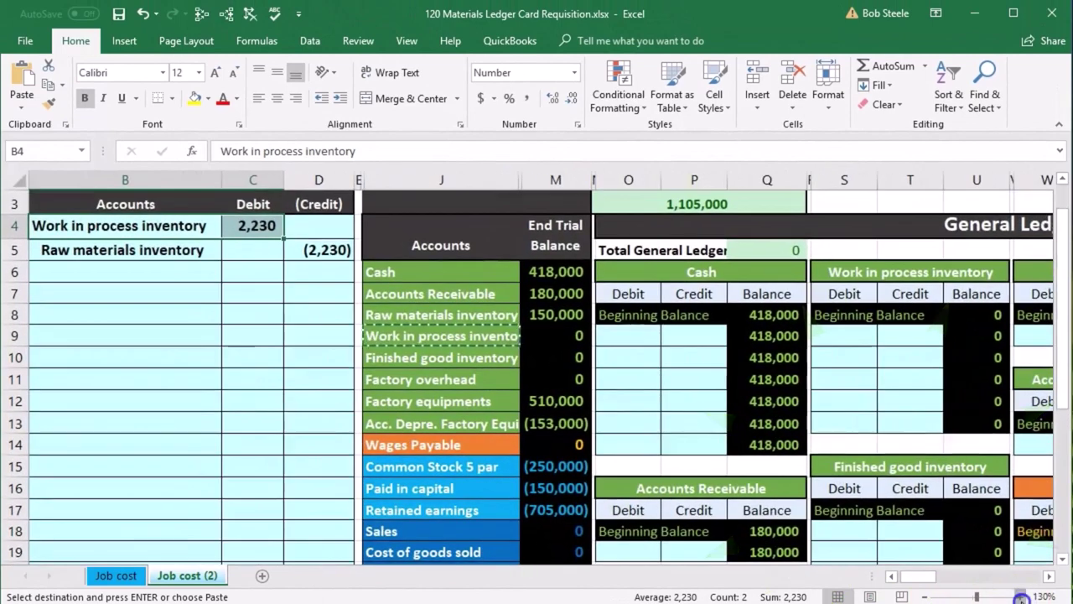
left_click(1020, 596)
scroll(905, 503, "up", 1)
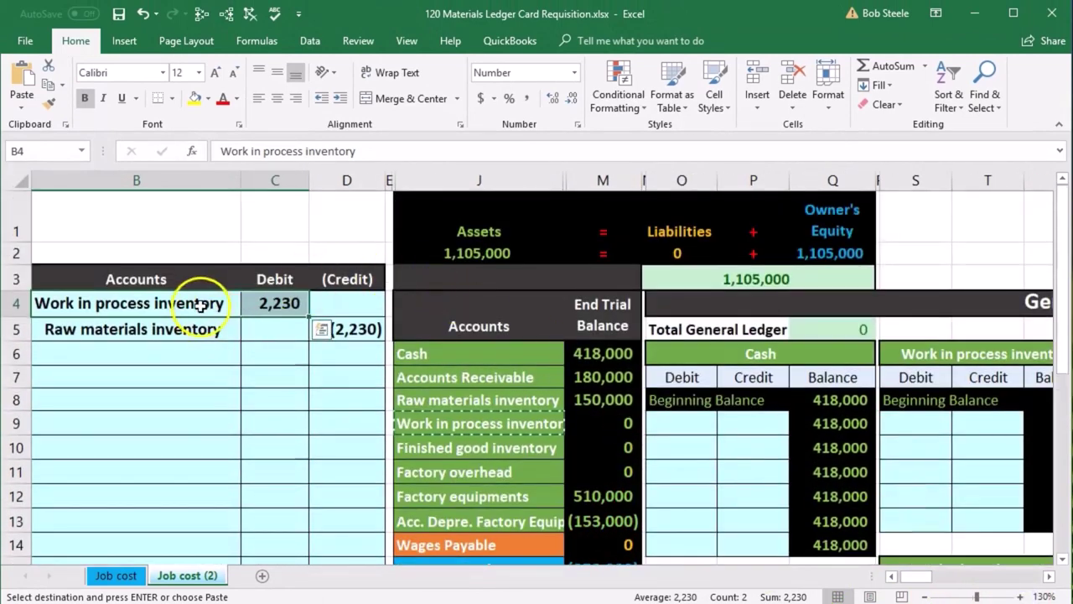
Post the Work in process debit to the general ledger by entering the formula =C4 in debit cell S9.
left_click(897, 424)
left_click(896, 423)
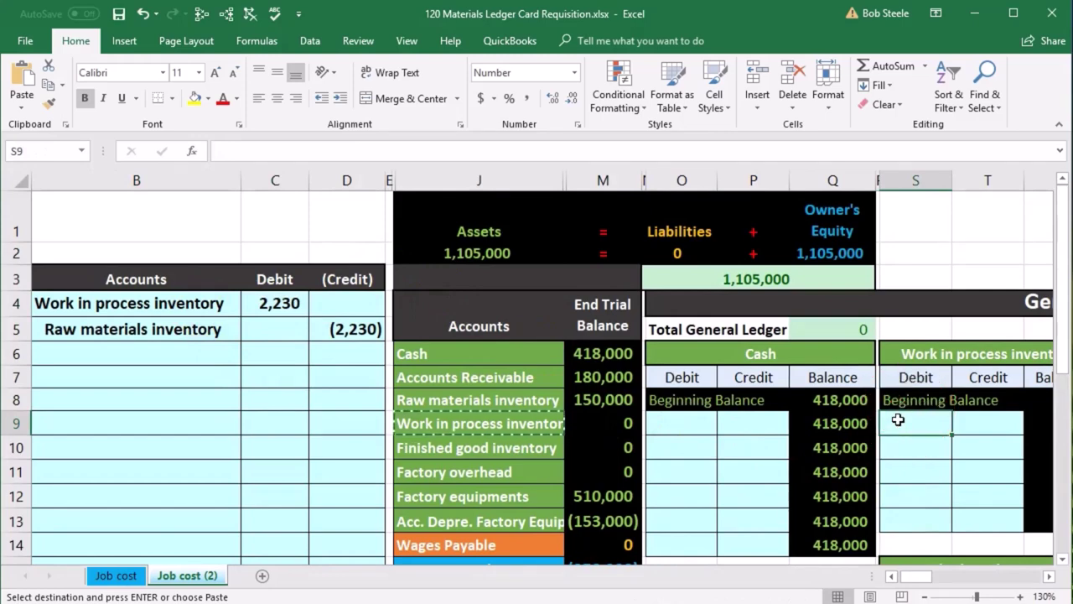
type("=")
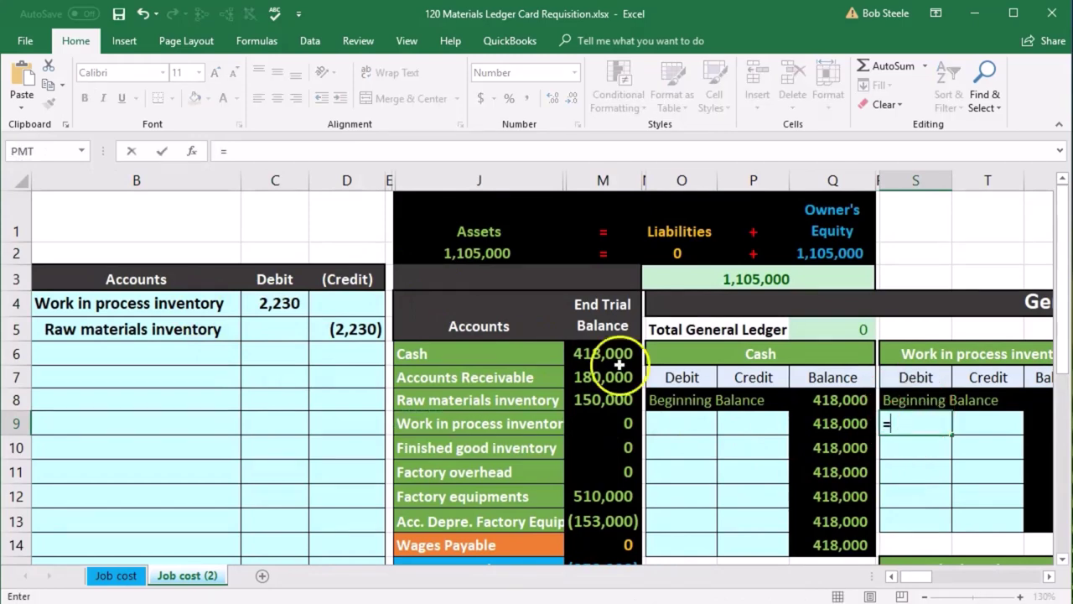
left_click(281, 308)
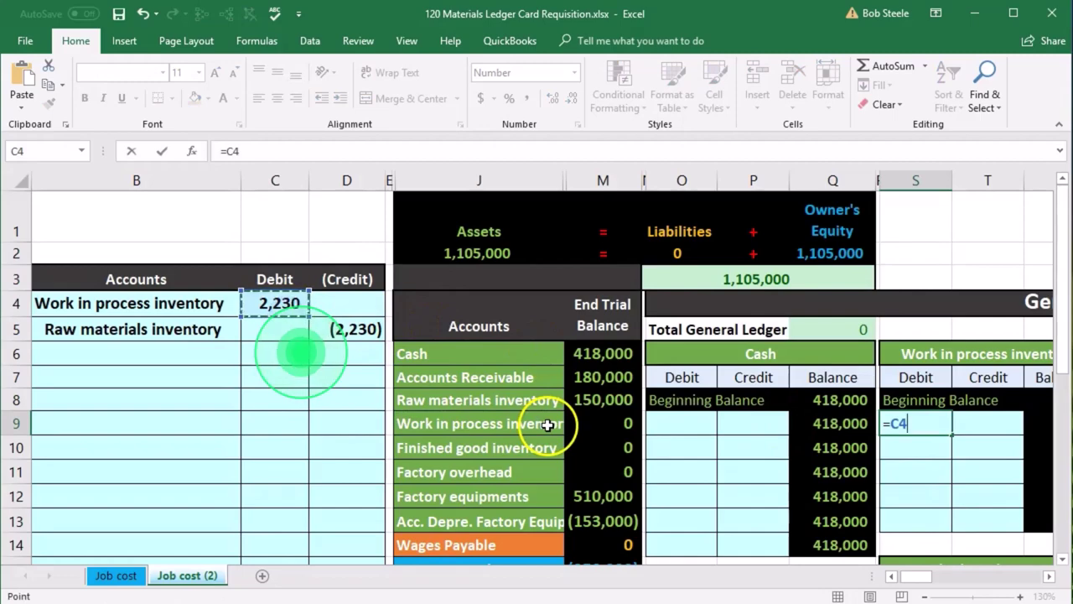
left_click(1049, 576)
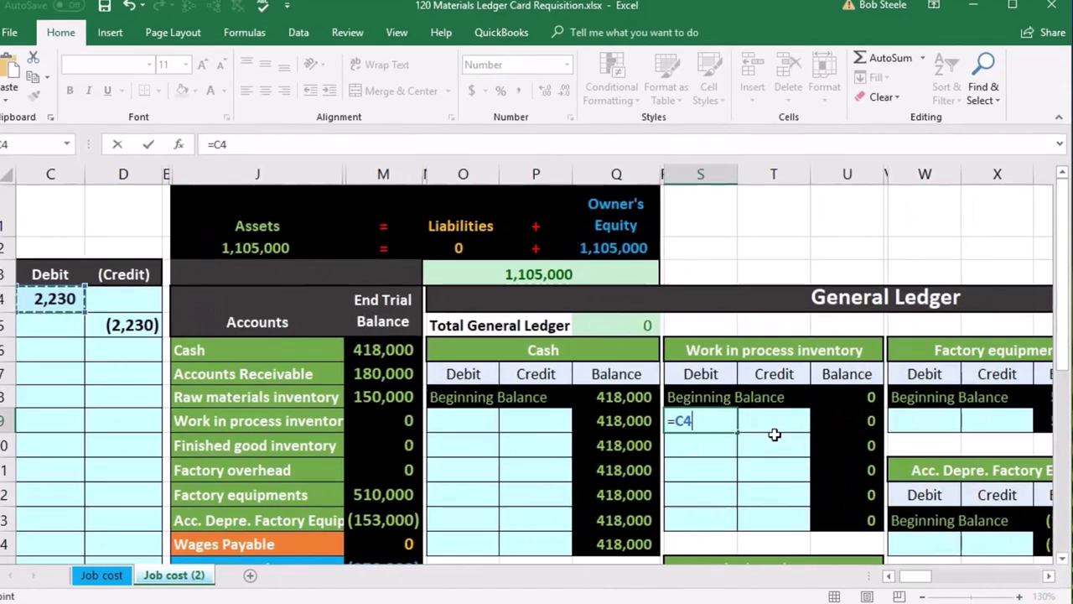
key("Return")
Trace the dependents of the Work in process ending balance in U13 and check the trial balance totals.
left_click(830, 424)
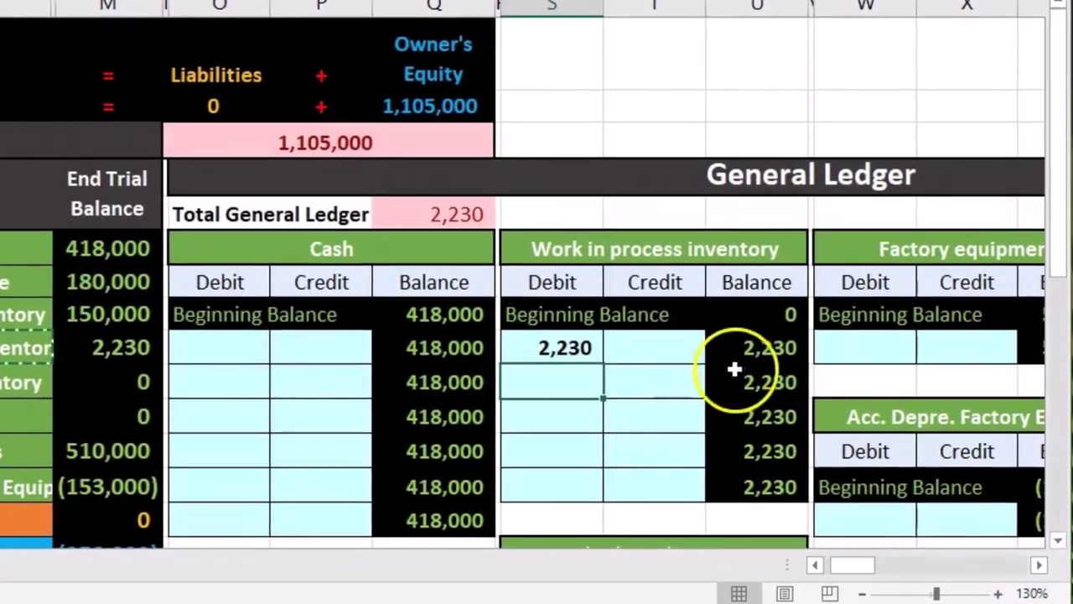
left_click(761, 490)
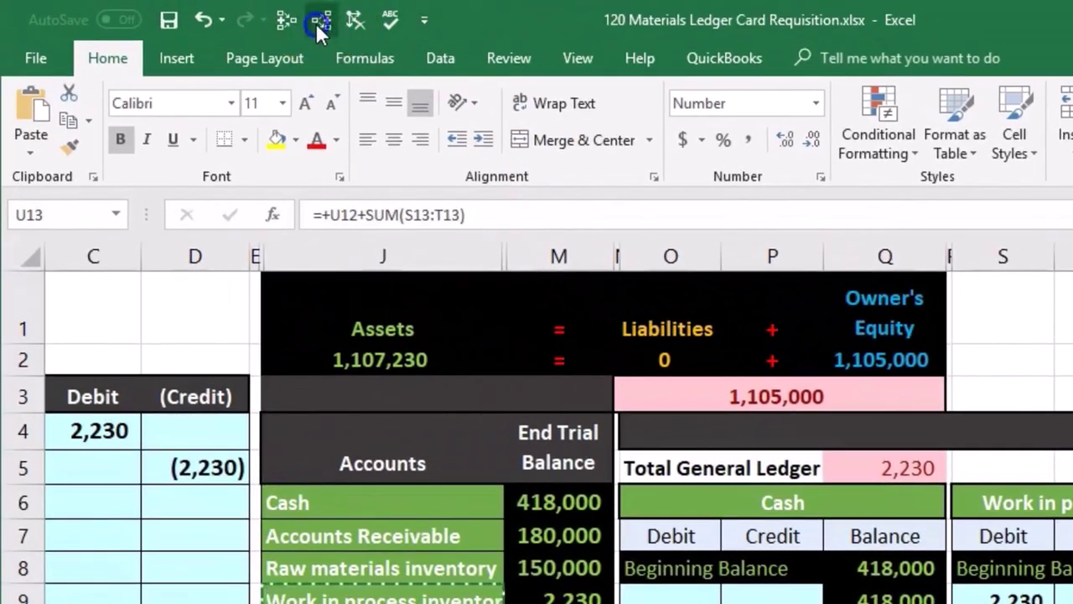
left_click(319, 22)
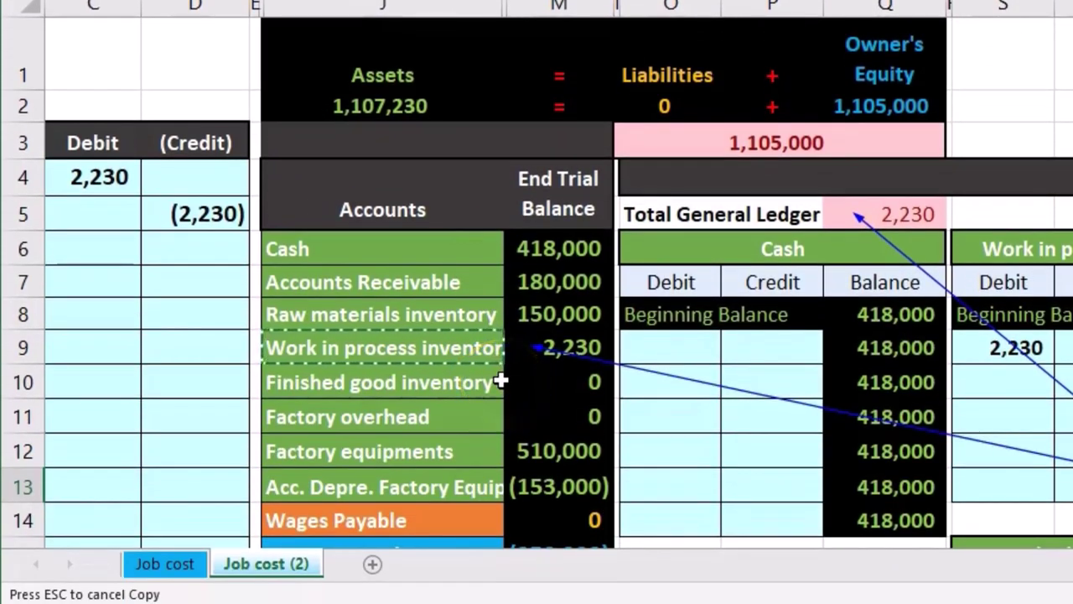
scroll(500, 383, "down", 3)
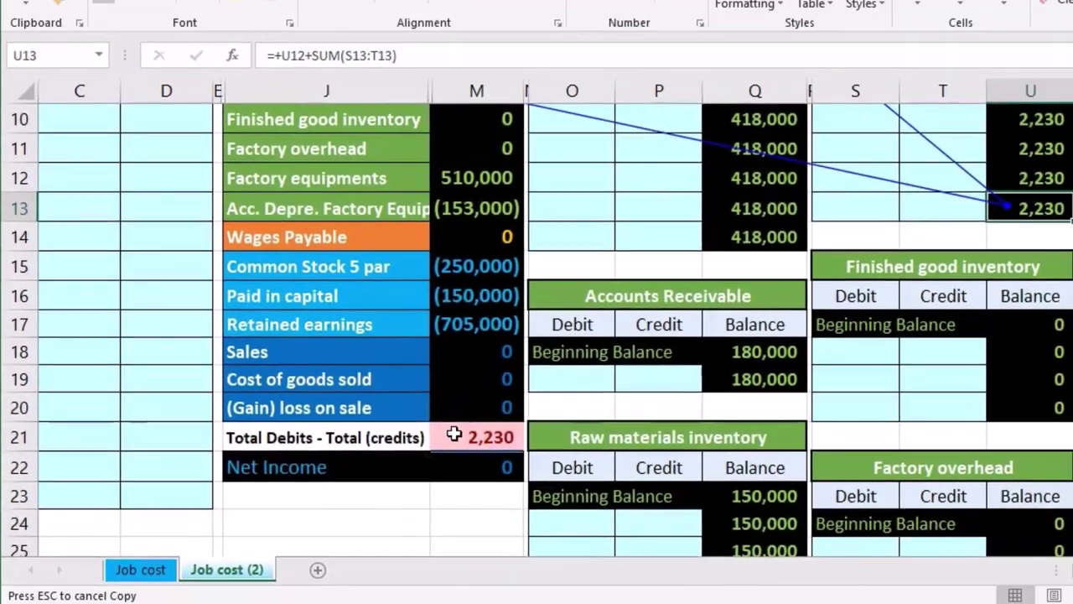
scroll(524, 395, "up", 1)
scroll(409, 440, "up", 1)
Return to the journal entry and display the formula auditing tools, including Trace Dependents.
left_click_drag(1021, 573, 1006, 572)
scroll(627, 323, "up", 1)
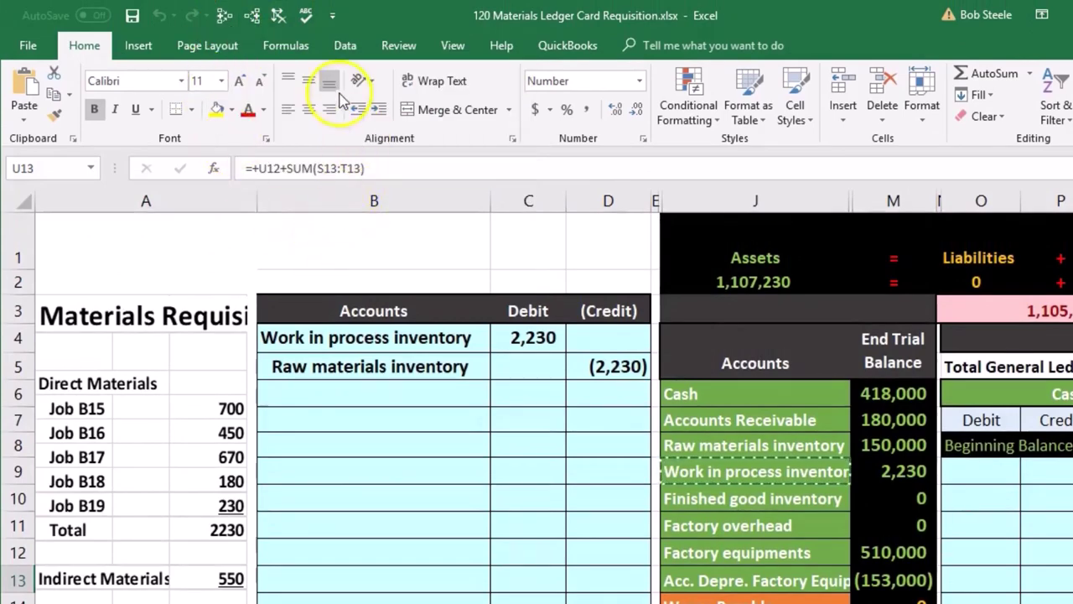
left_click(345, 46)
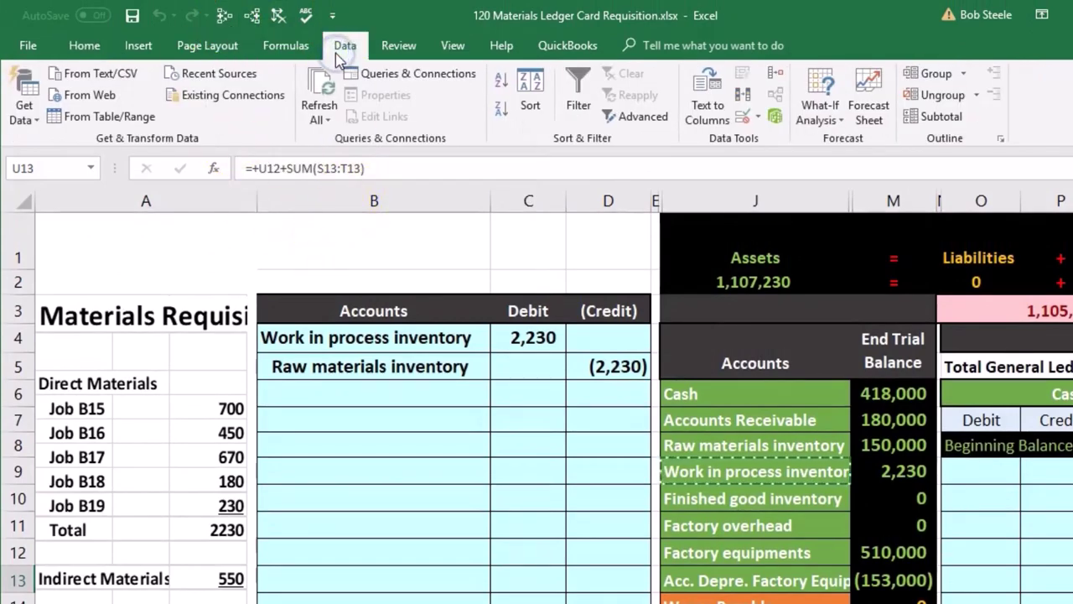
left_click(289, 46)
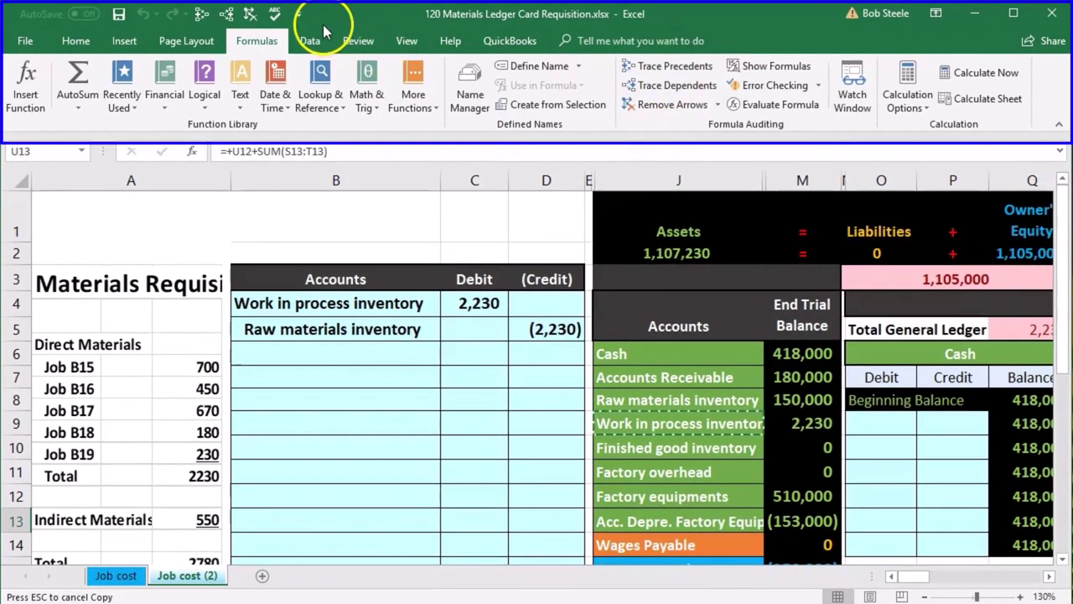
Match the Raw materials inventory journal line to the trial balance and locate its general ledger credit cell P24.
left_click_drag(359, 329, 480, 327)
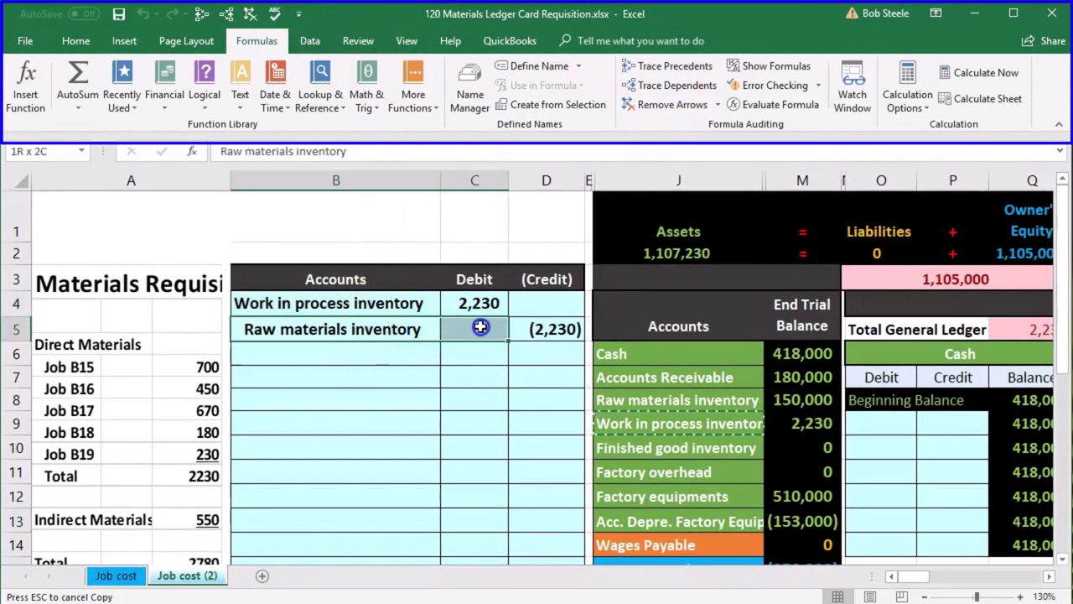
left_click_drag(682, 400, 789, 400)
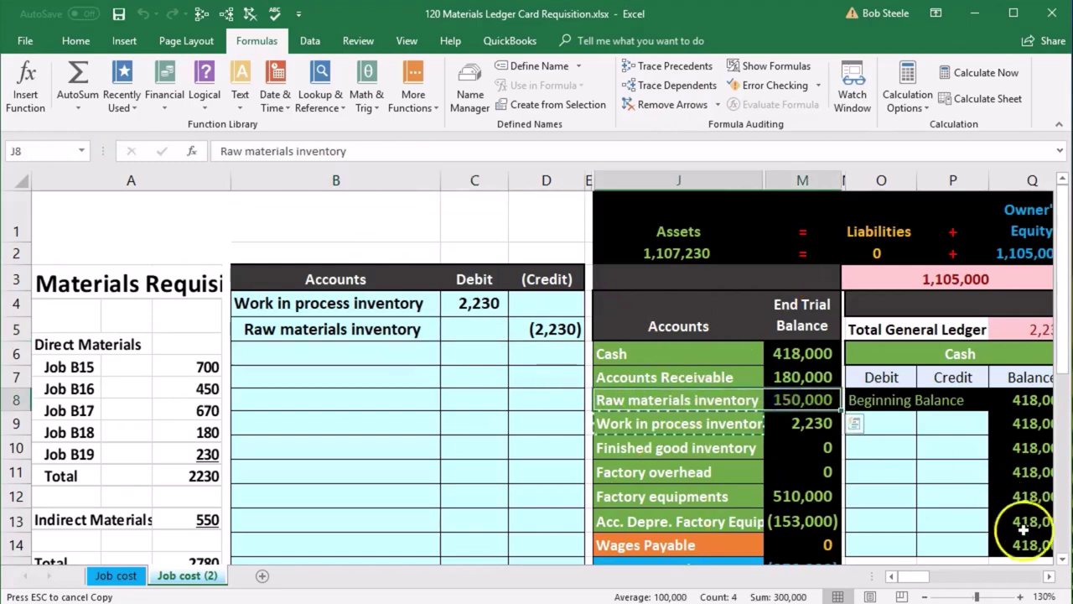
left_click(1050, 577)
left_click(1050, 577)
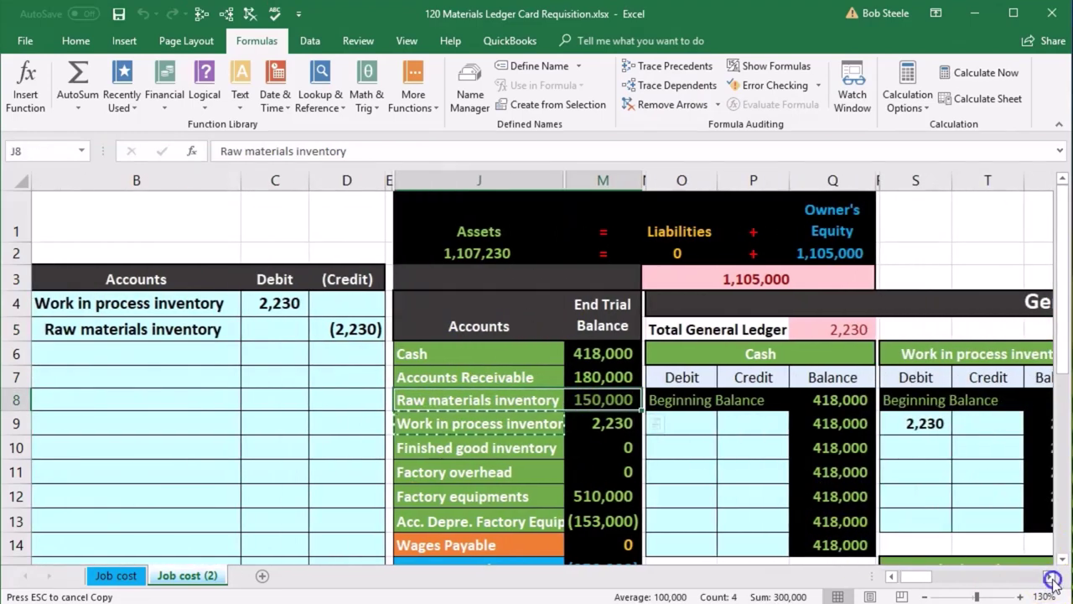
scroll(752, 469, "down", 1)
scroll(752, 470, "down", 1)
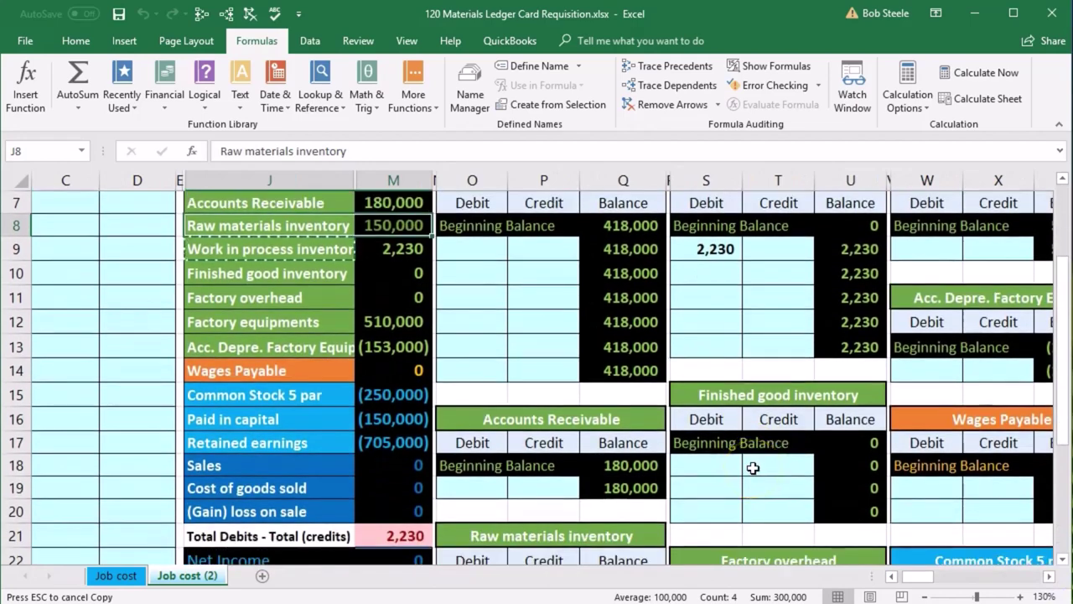
scroll(752, 468, "down", 1)
left_click(468, 537)
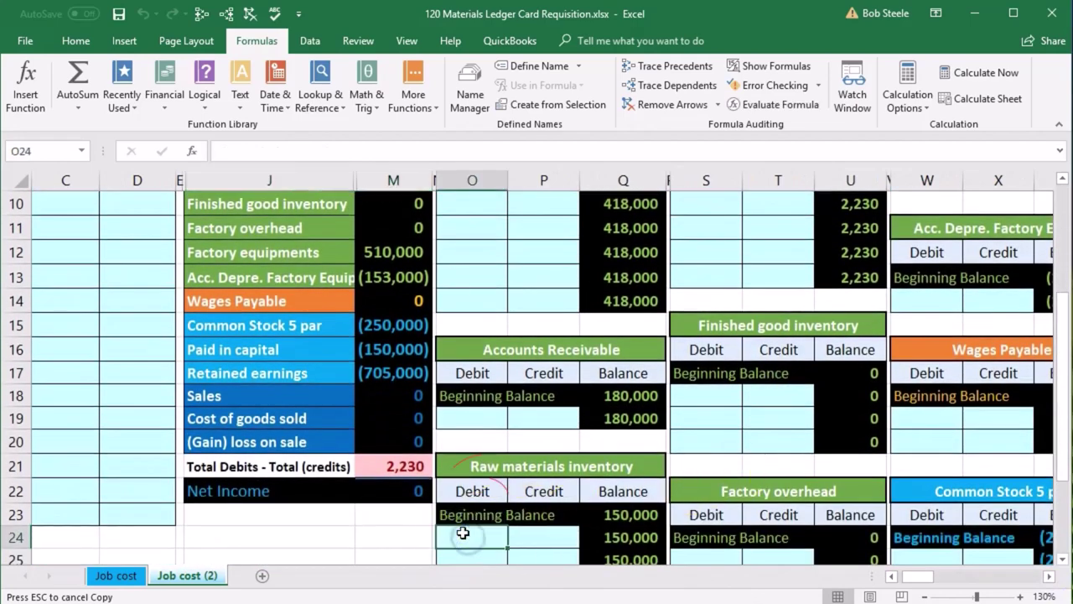
left_click(524, 536)
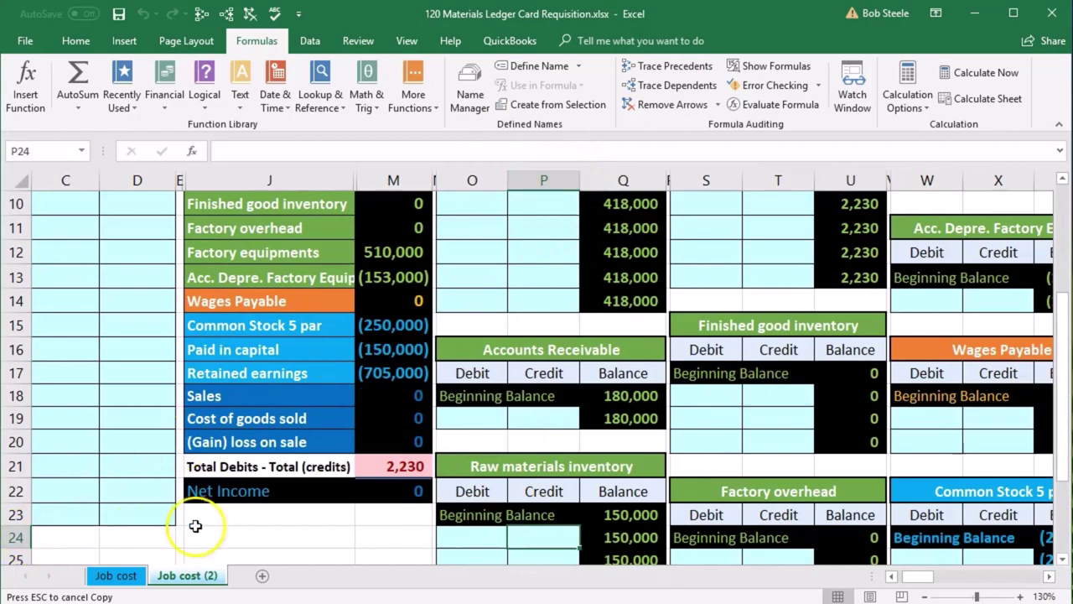
Post the Raw materials inventory credit to the general ledger by entering the formula =D5 in credit cell P24.
scroll(426, 293, "up", 3)
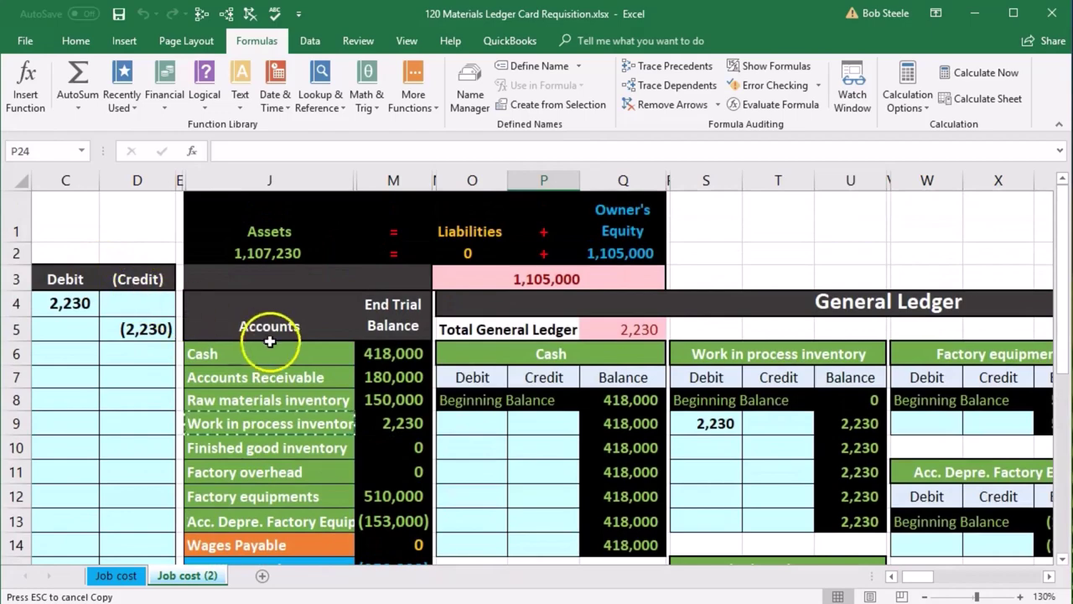
scroll(277, 335, "down", 3)
scroll(528, 494, "down", 1)
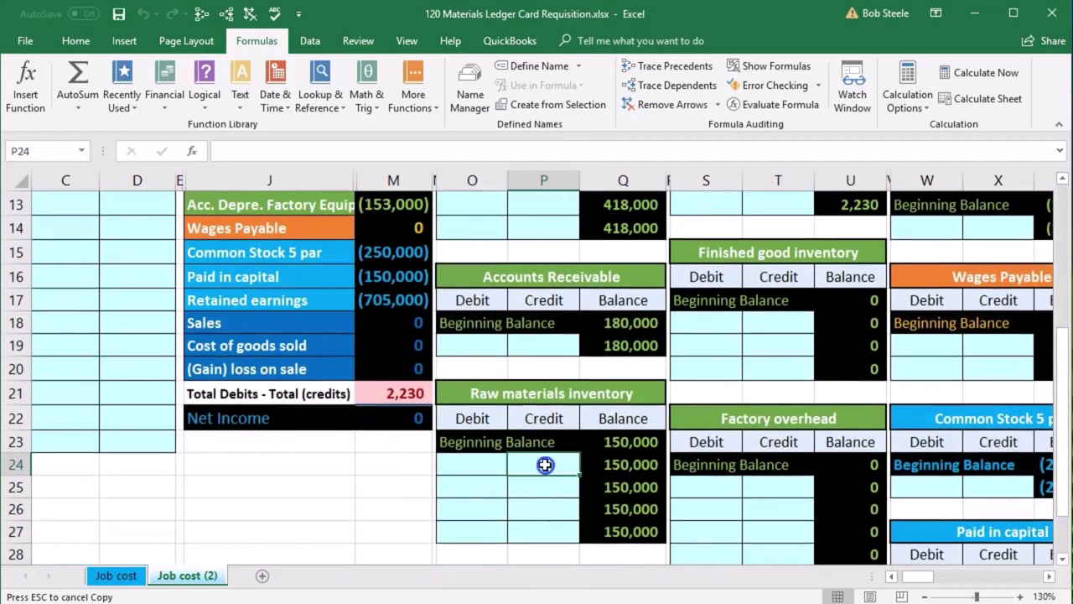
left_click(545, 464)
type("=")
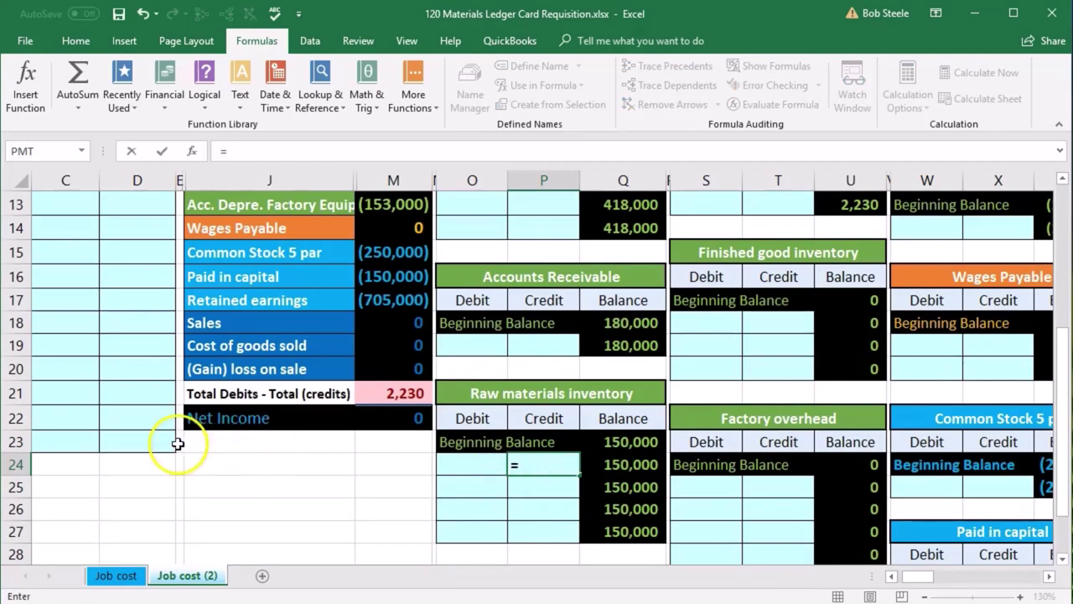
scroll(170, 444, "up", 1)
scroll(170, 445, "up", 3)
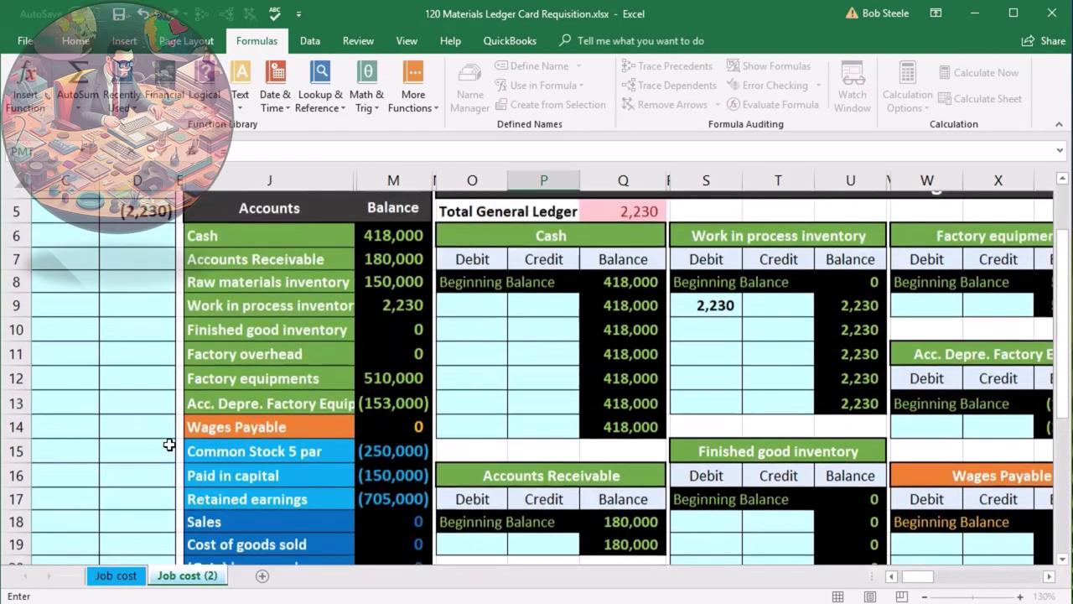
left_click(142, 331)
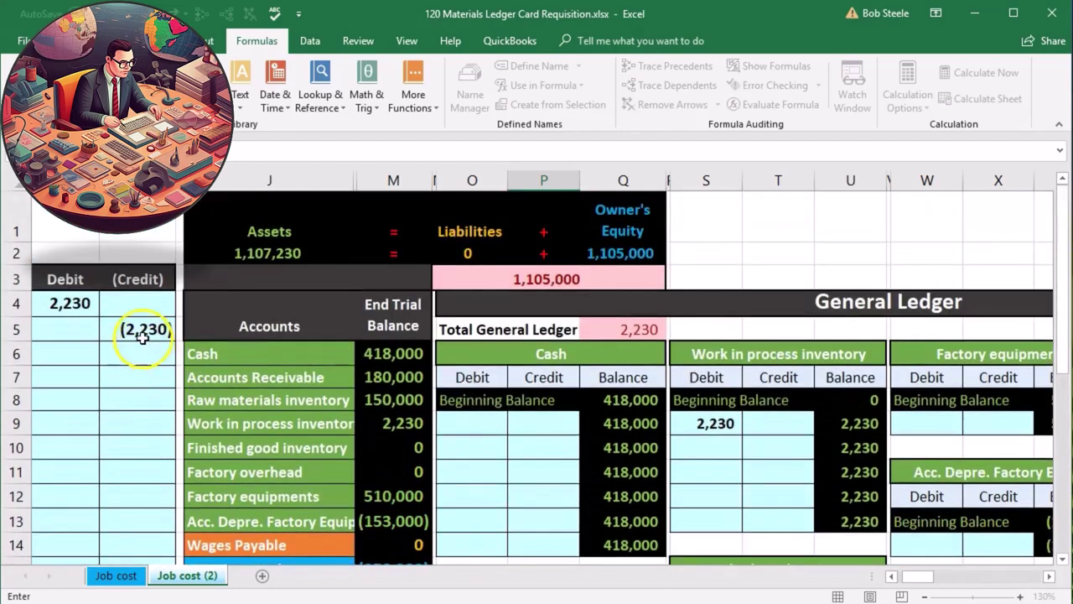
left_click(890, 577)
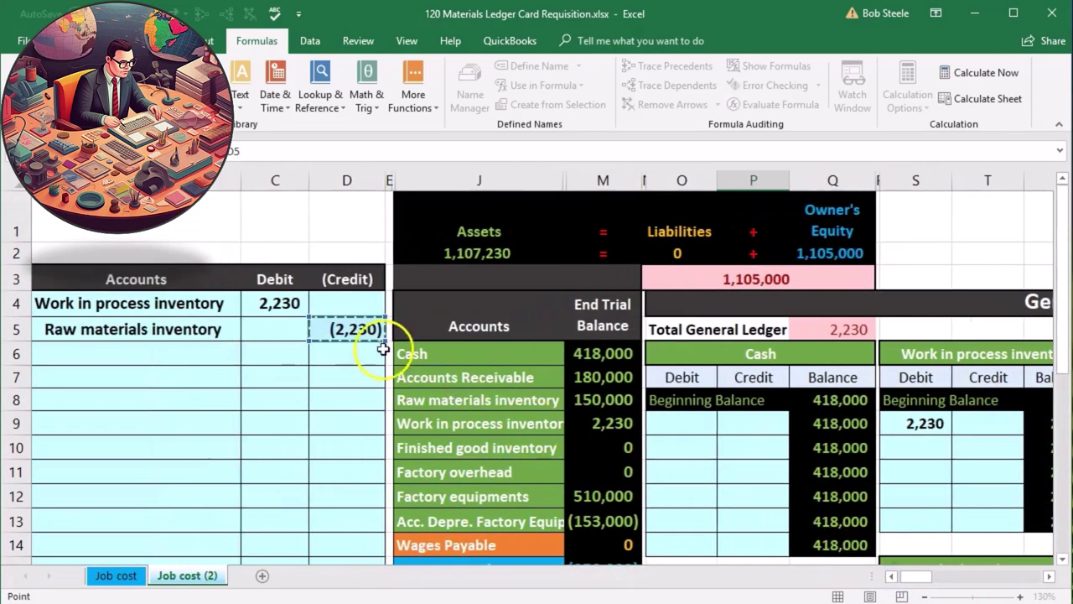
key("Return")
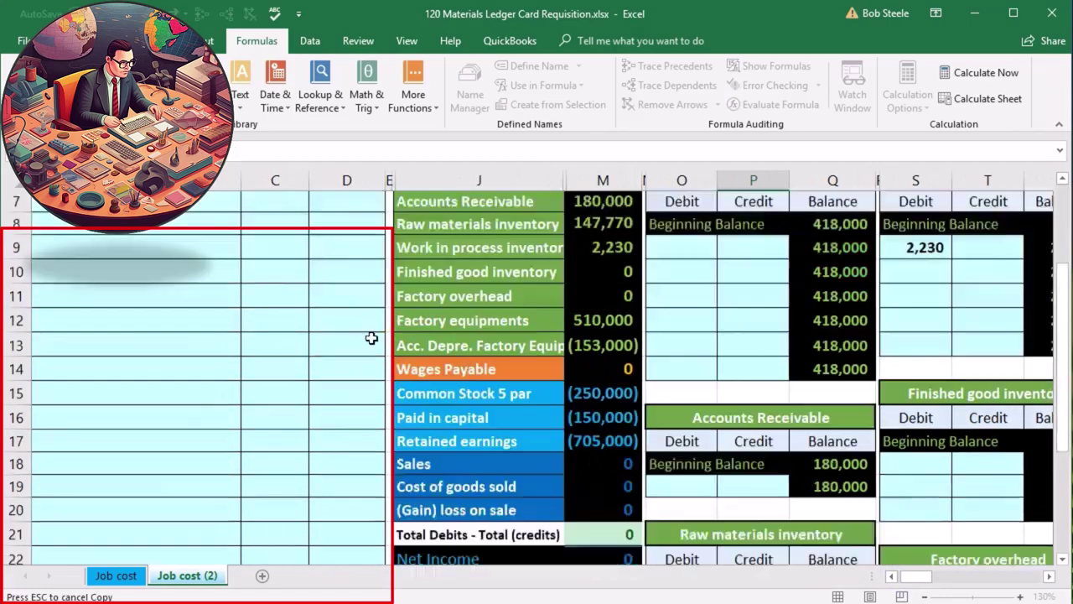
Review the beginning balance, posted credit and running balance in the Raw materials inventory ledger account.
scroll(913, 393, "down", 1)
left_click(841, 418)
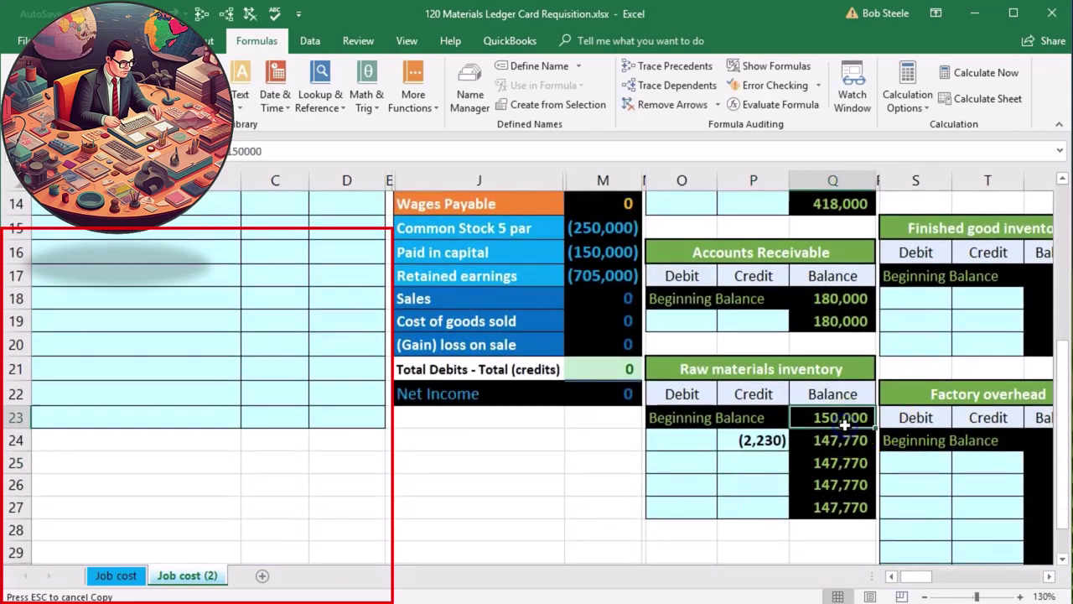
left_click(771, 443)
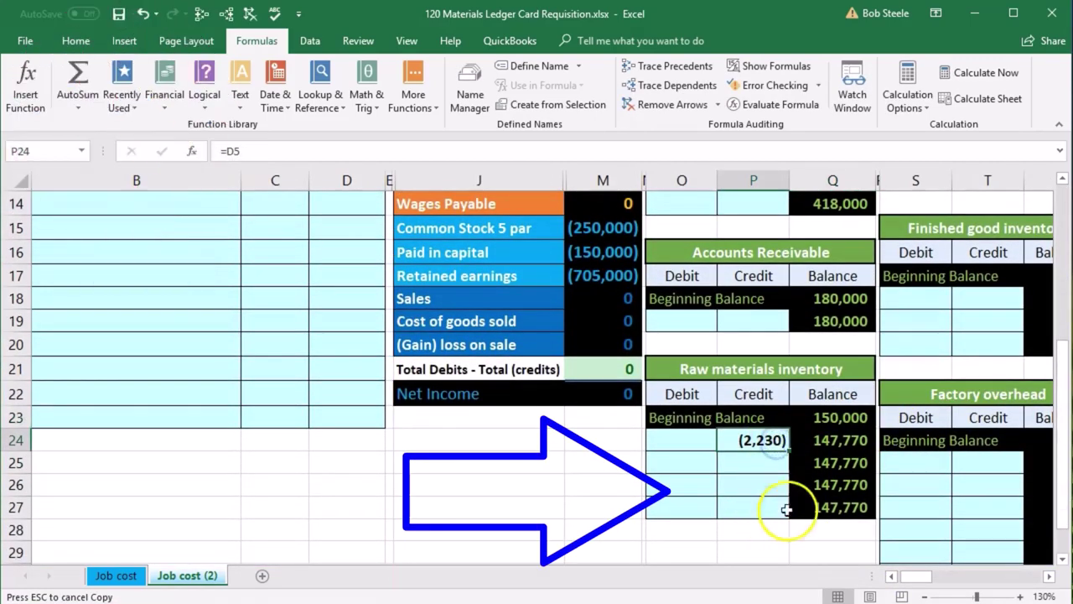
left_click(826, 439)
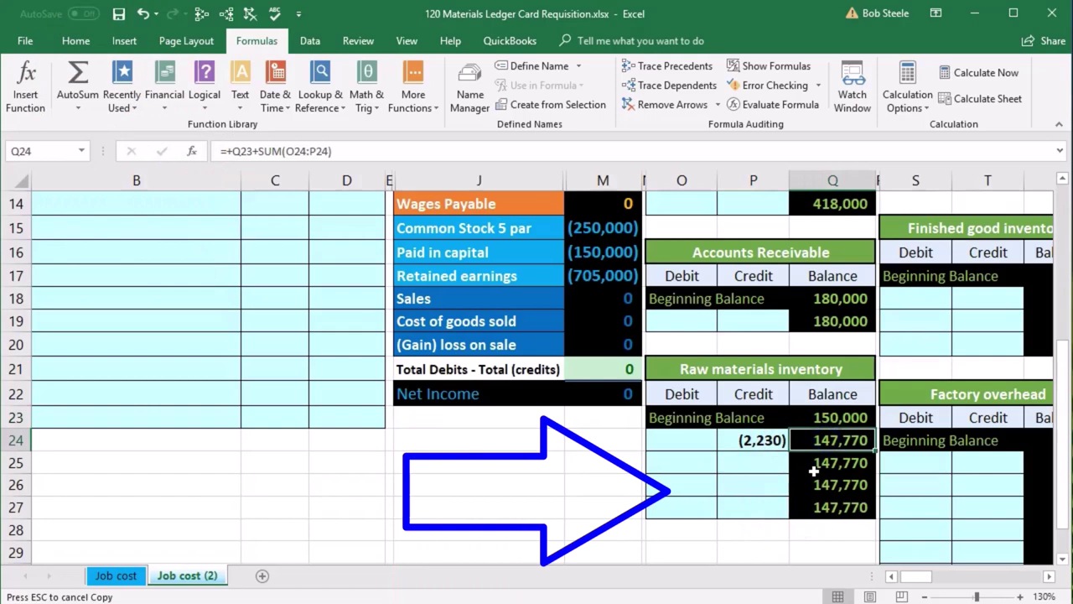
Trace the dependents of the ending Raw materials inventory ledger balance in Q27 to its trial balance line in M8.
left_click(837, 508)
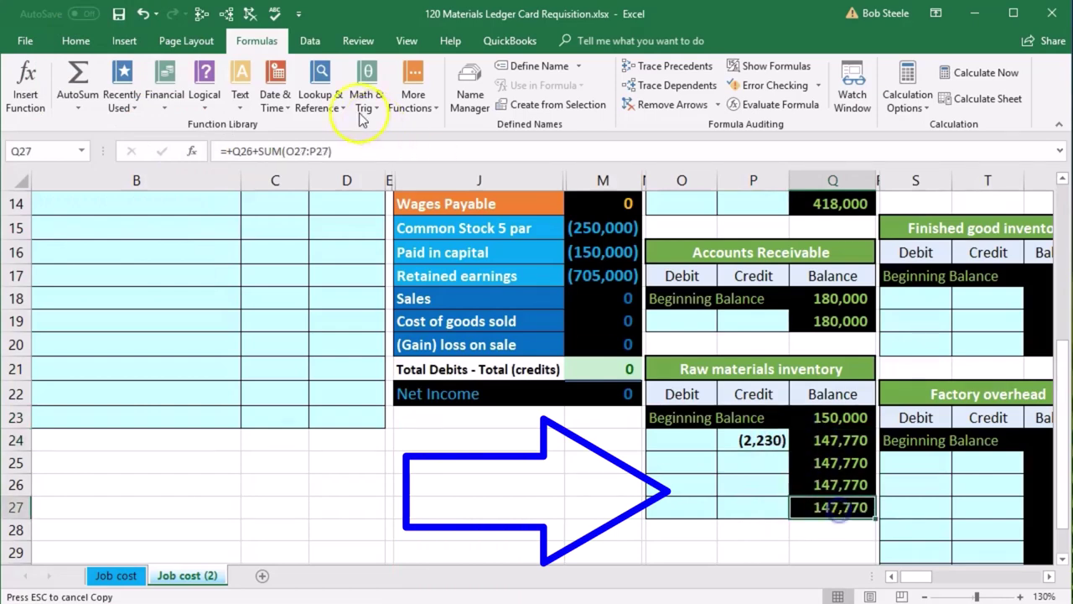
left_click(226, 14)
scroll(360, 371, "up", 3)
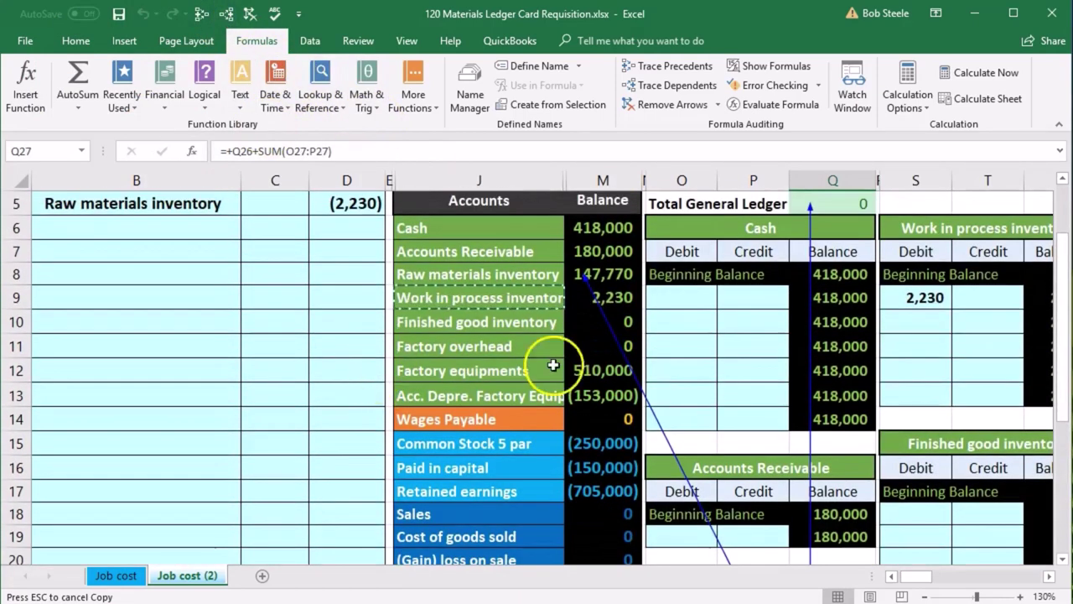
left_click(623, 277)
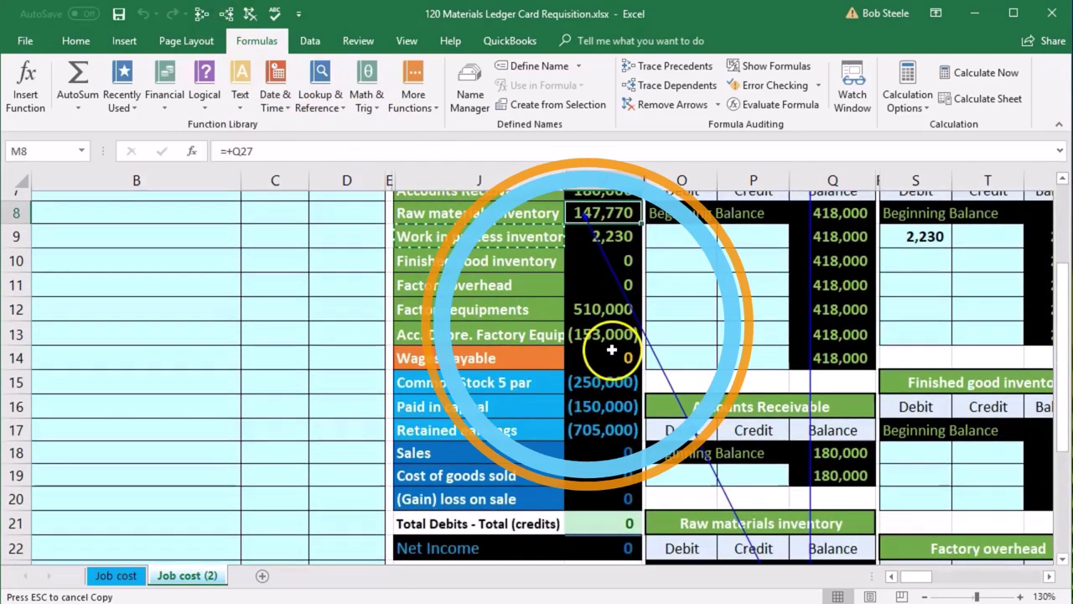
Inspect the trial balance formulas for Total Debits - Total (credits) in M21 and Net Income in M22.
scroll(611, 355, "down", 2)
double_click(603, 433)
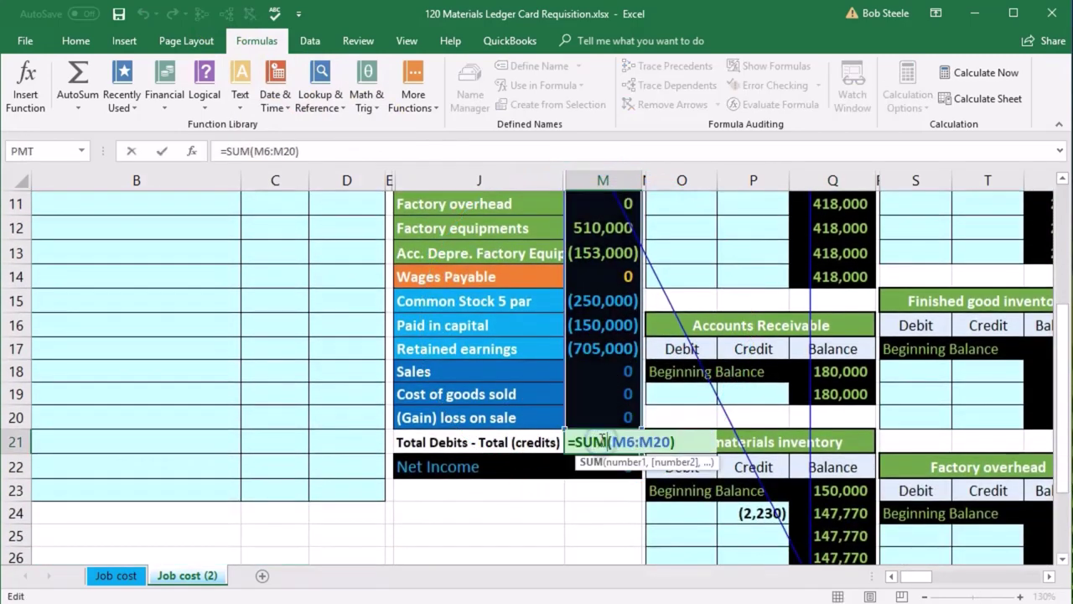
key("Return")
key("ctrl+c")
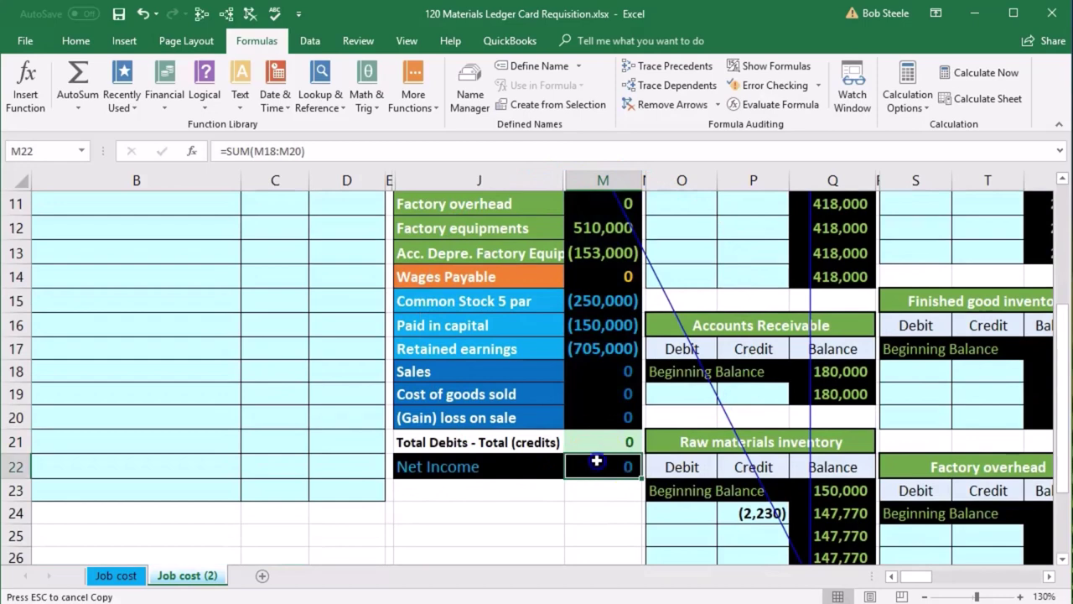
double_click(596, 460)
key("Return")
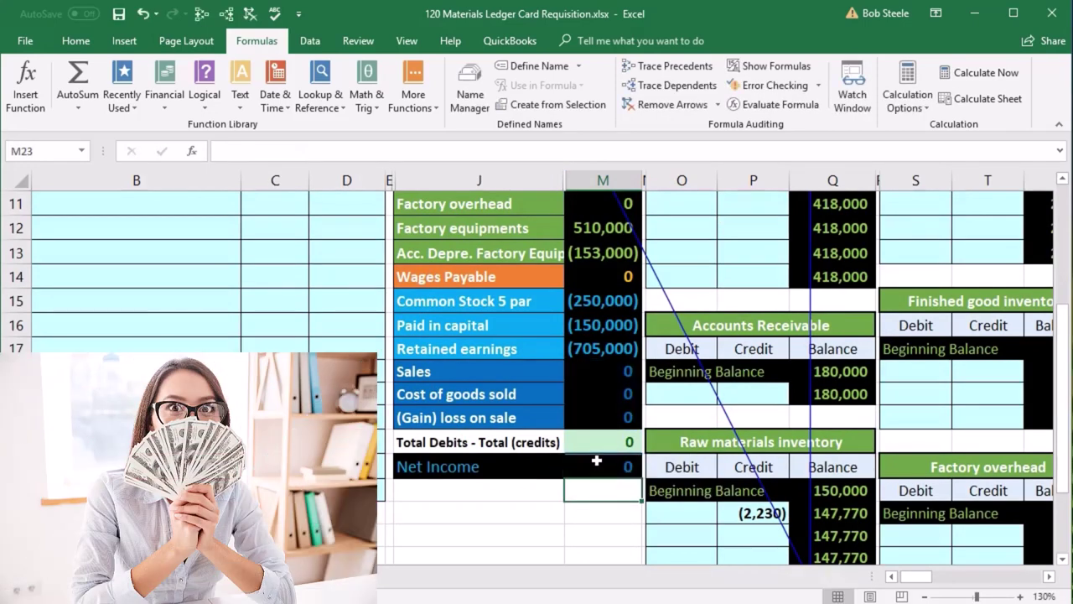
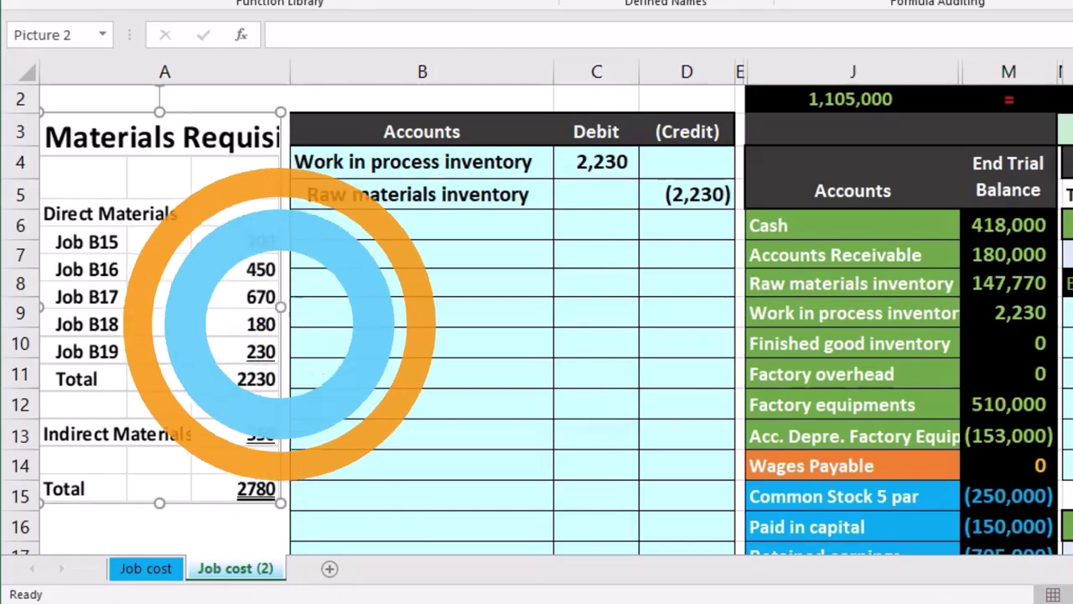
Paste the copied Materials Requisition picture below the Job B16 record in the Job Cost Record area, starting at AF23.
scroll(276, 324, "right", 10)
left_click_drag(964, 587, 988, 586)
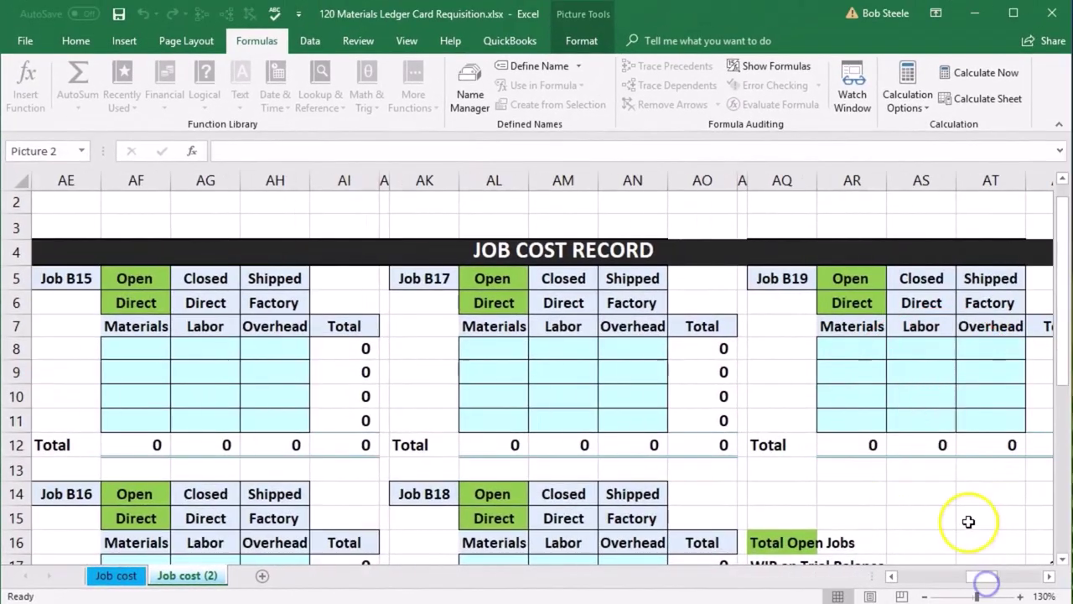
scroll(965, 520, "down", 4)
left_click(139, 419)
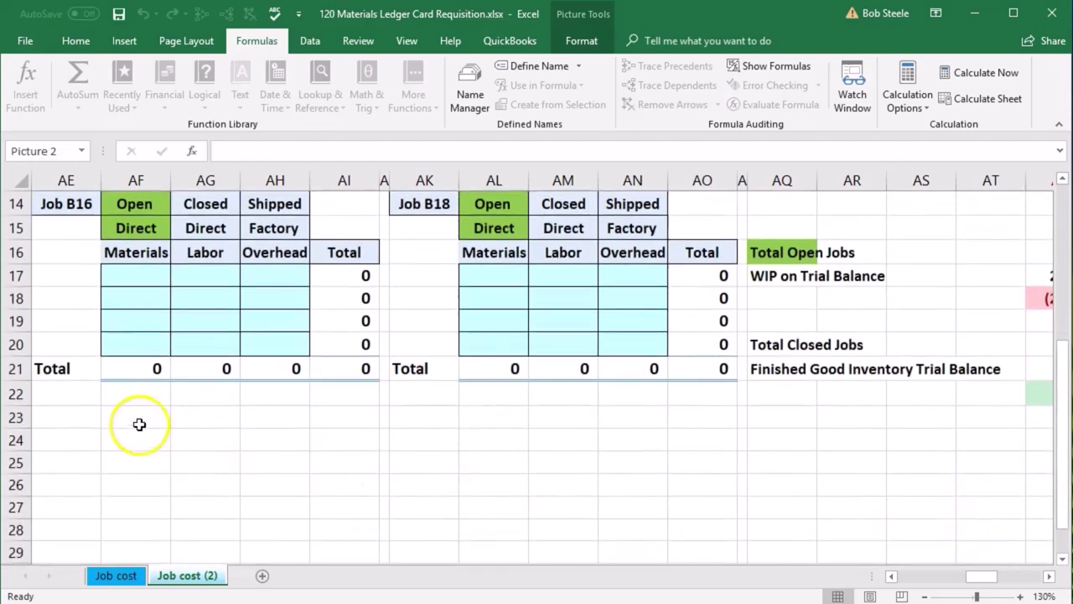
right_click(139, 418)
left_click(223, 491)
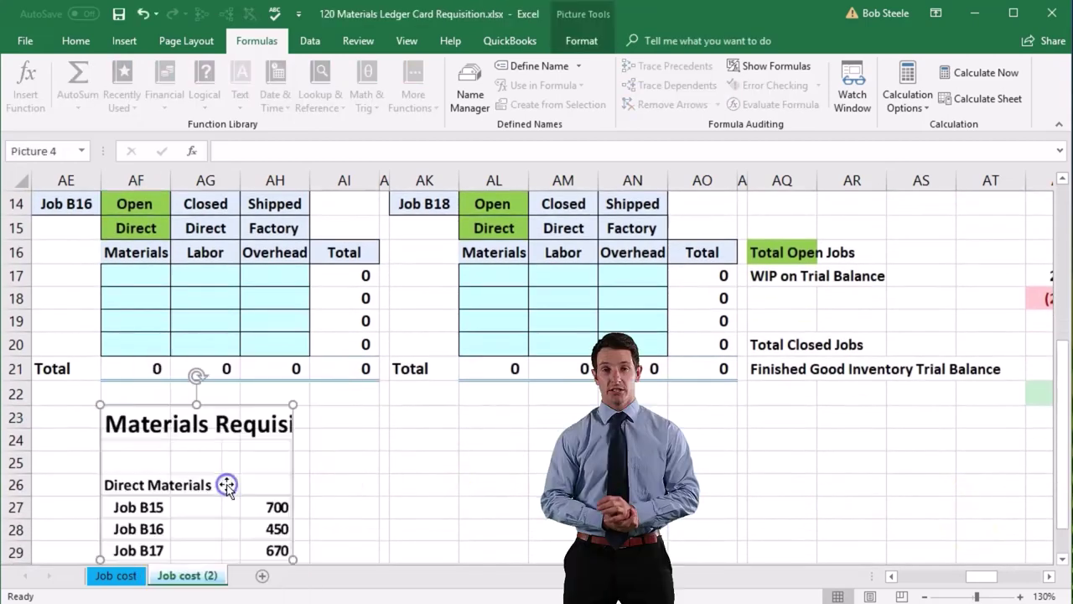
scroll(360, 442, "down", 1)
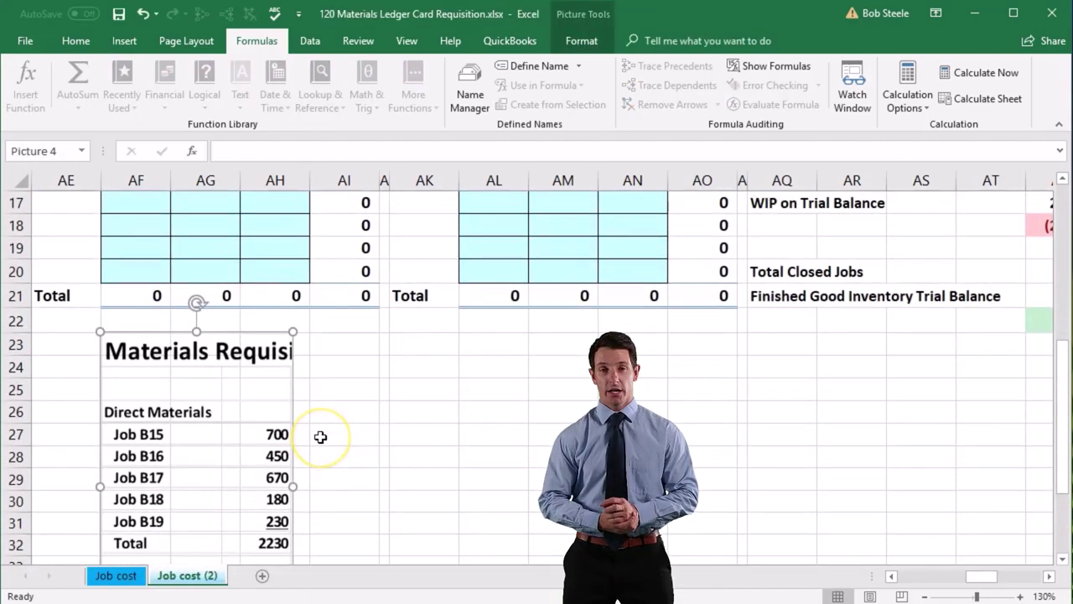
Review the Job B15 cost record's Open, Closed and Shipped statuses and its direct materials, direct labor and factory overhead columns.
scroll(312, 432, "up", 5)
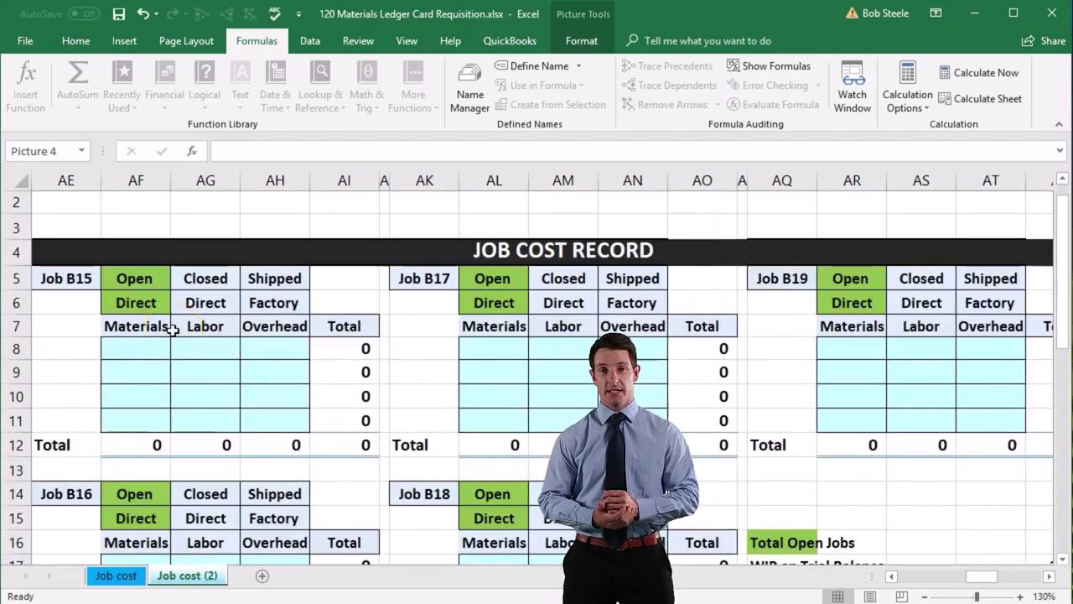
left_click(75, 277)
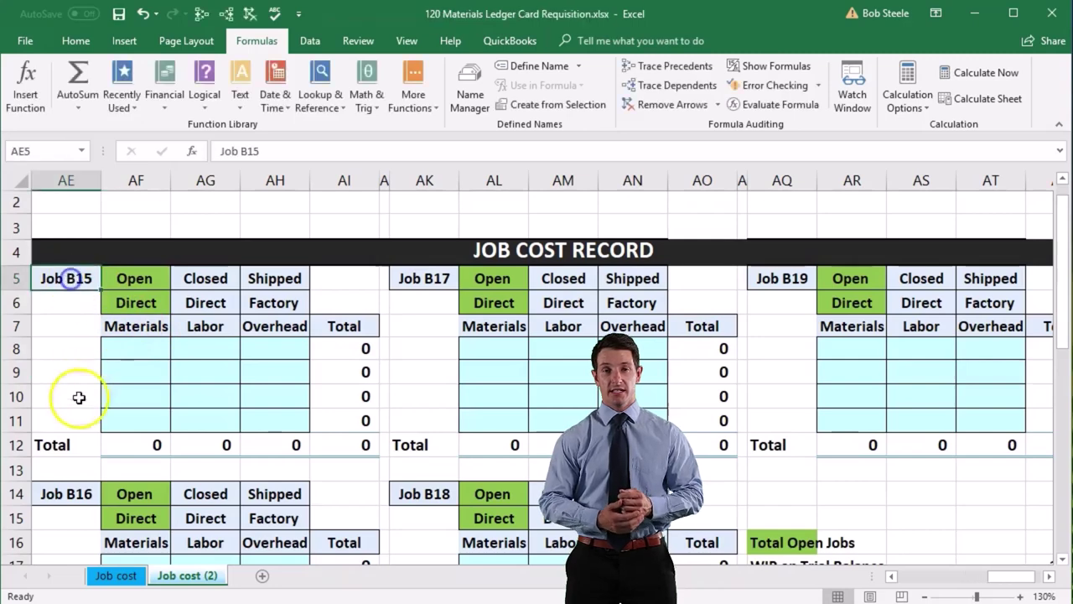
left_click(134, 280)
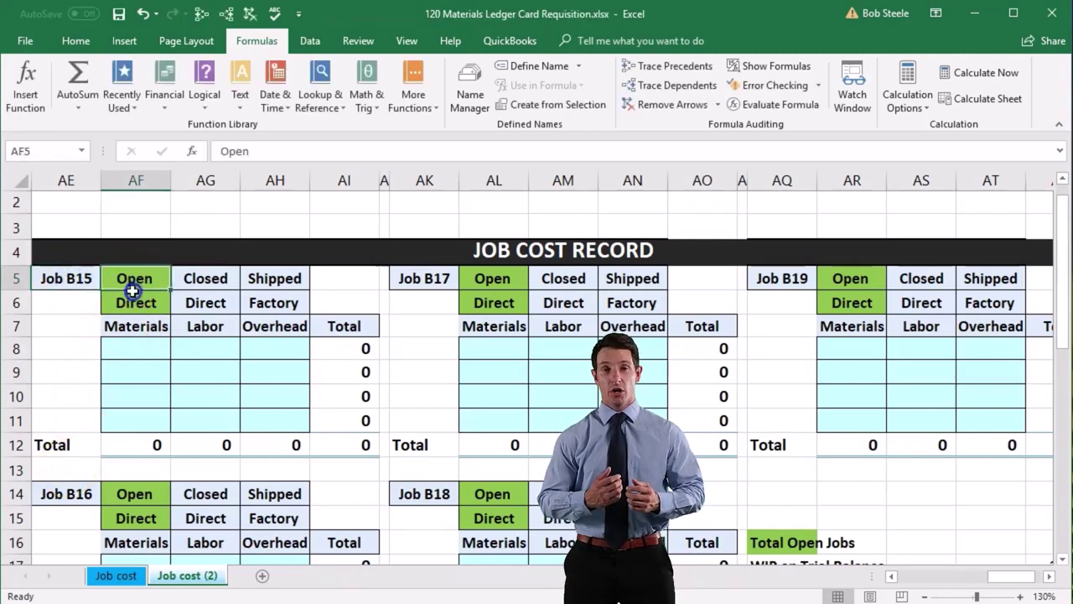
mouse_move(175, 280)
left_mouse_down()
mouse_move(182, 291)
mouse_move(192, 282)
left_mouse_up()
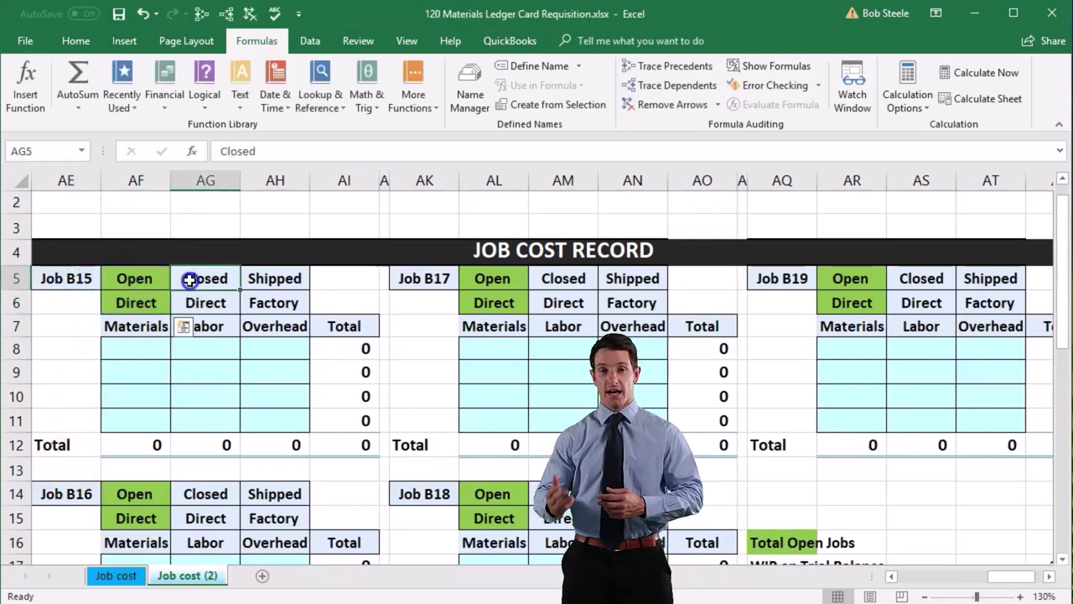
left_click(279, 282)
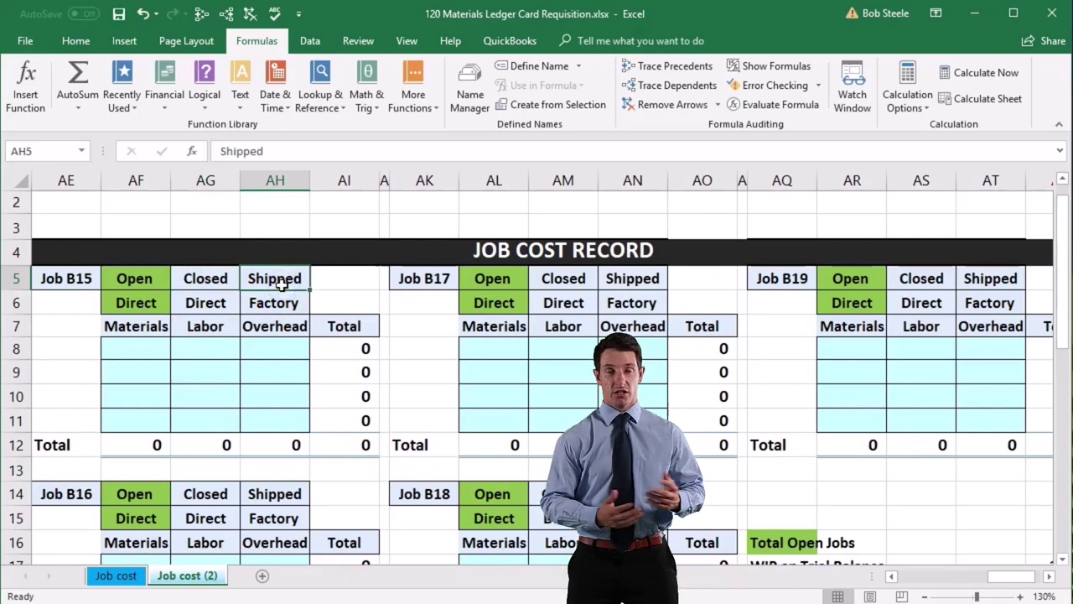
left_click(151, 307)
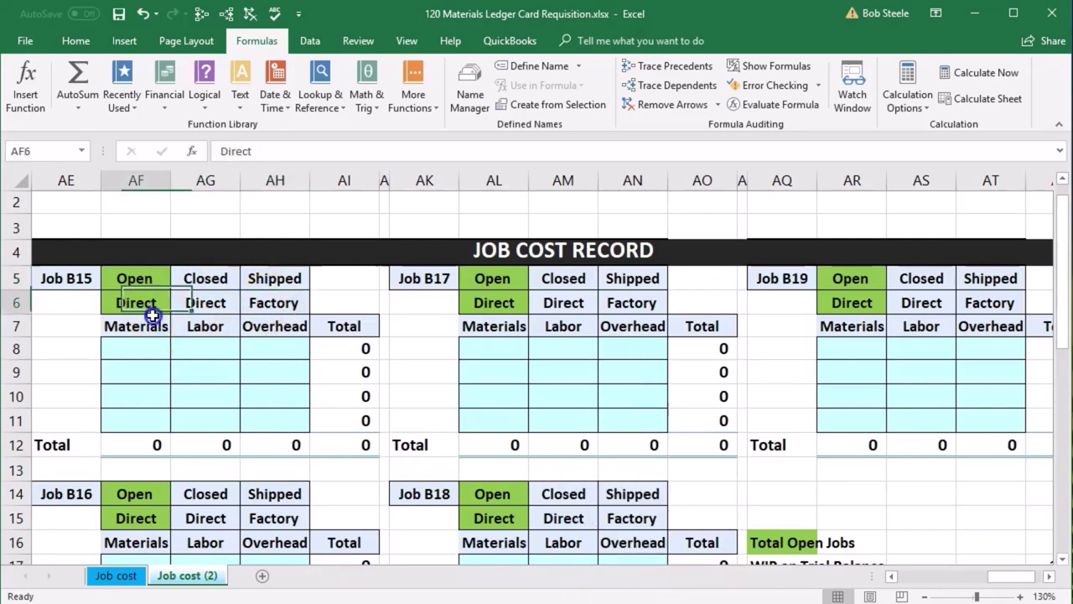
left_click_drag(151, 307, 206, 301)
left_click(283, 311)
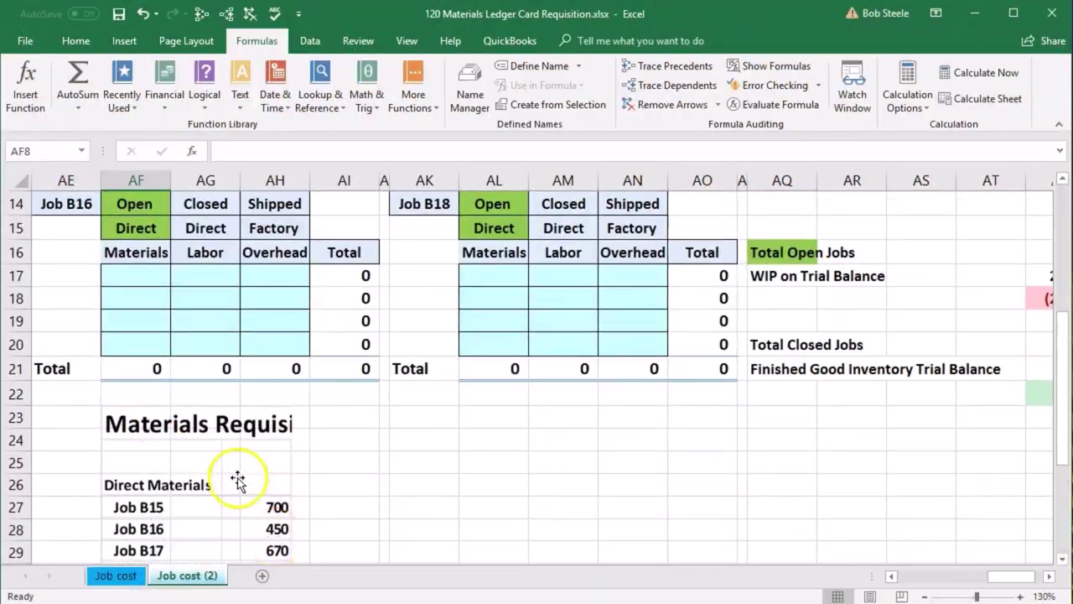
Record 700 of direct materials for Job B15 in cell AF8 of its job cost record.
scroll(238, 480, "up", 3)
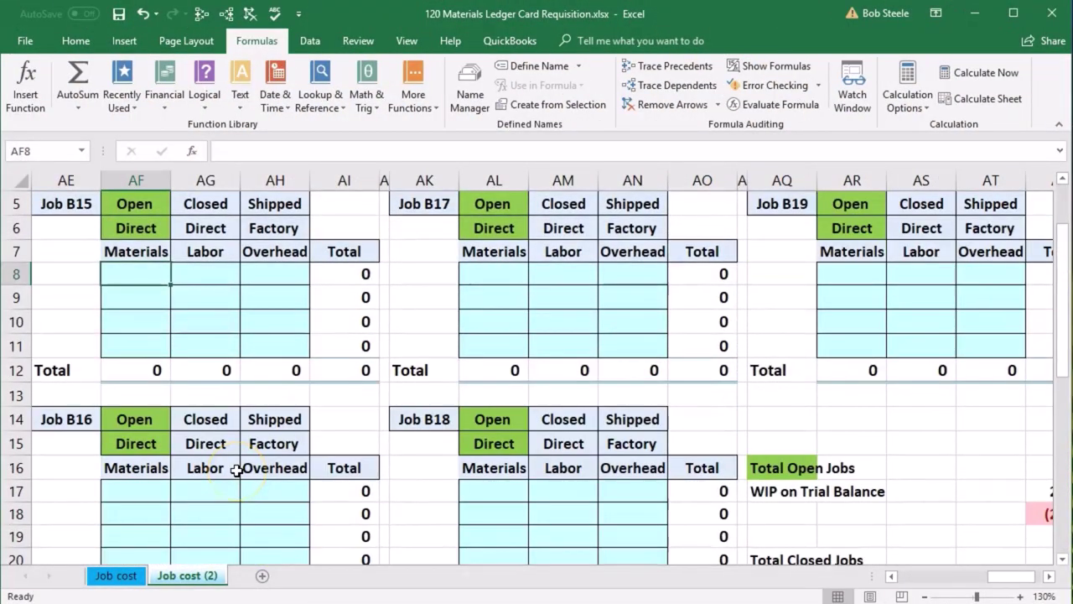
type("700")
key("Return")
Record 450 of direct materials for Job B16 in cell AF17, as listed on the materials requisition.
scroll(239, 471, "down", 2)
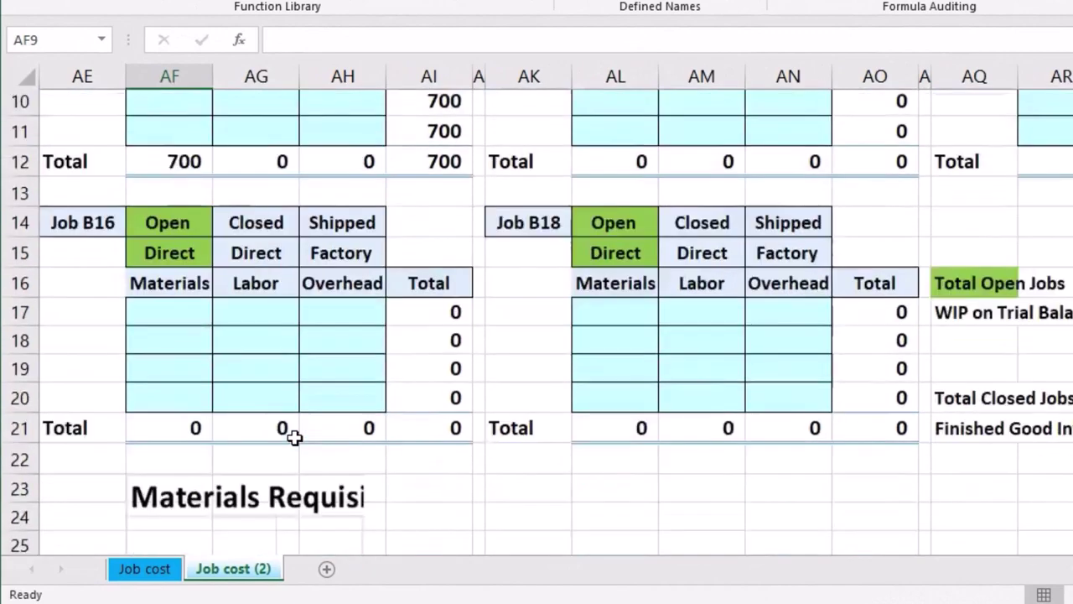
scroll(293, 436, "down", 2)
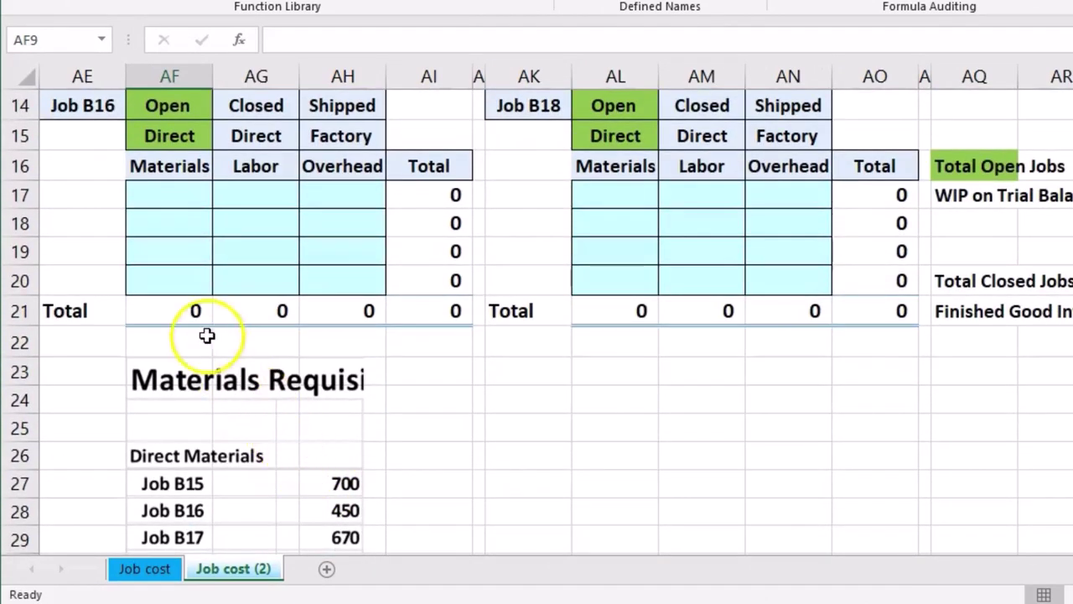
left_click(175, 198)
type("450")
key("Return")
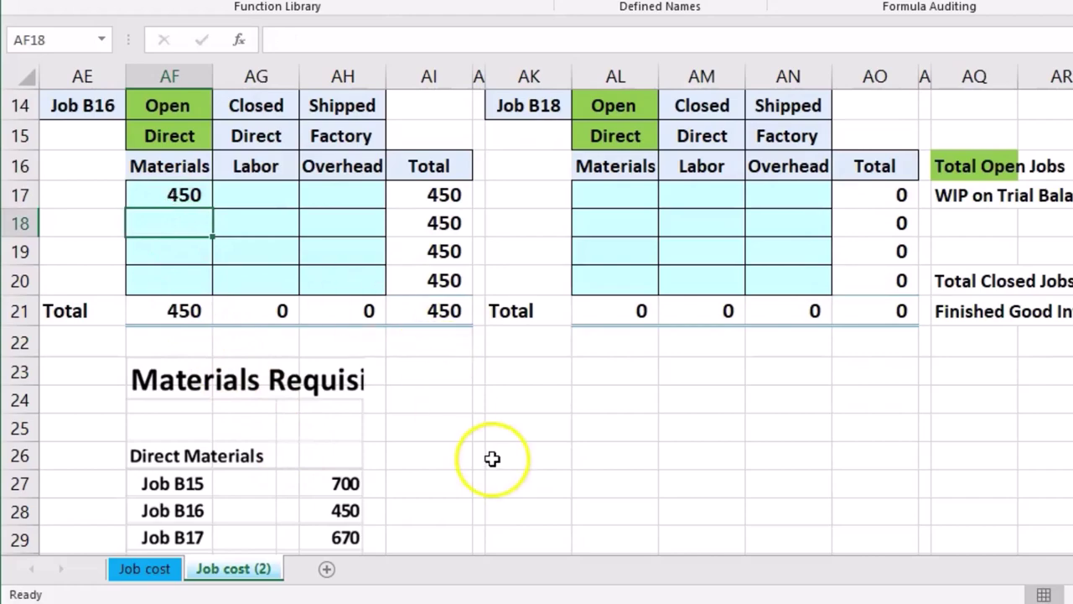
Record 670 of direct materials for Job B17 in cell AL8 of its job cost record.
scroll(611, 484, "up", 3)
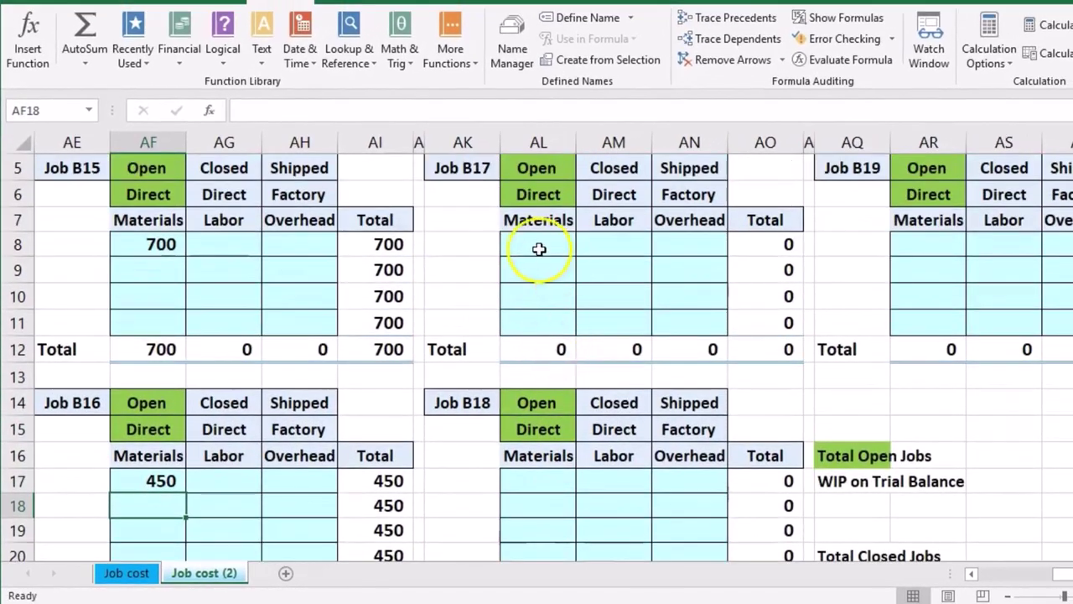
left_click(538, 246)
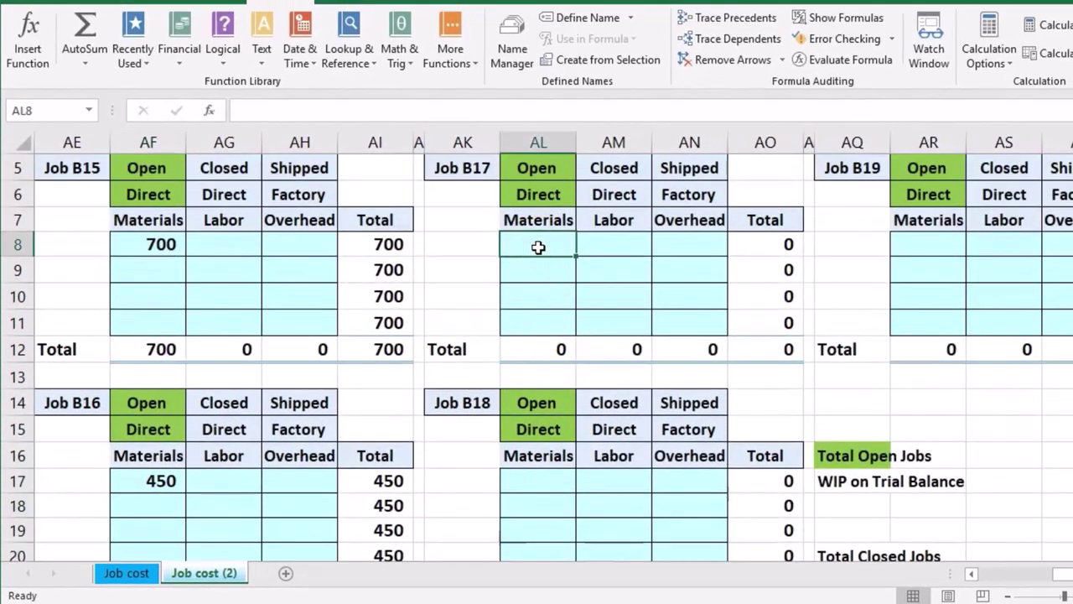
type("670")
key("Return")
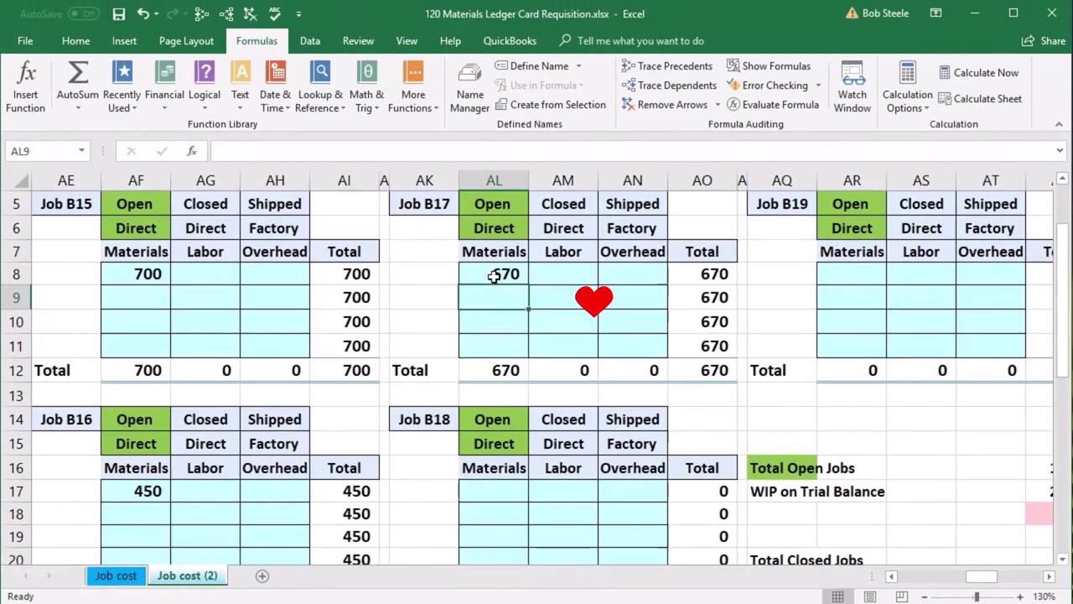
Look up Job B18 on the materials requisition and record 180 of direct materials in cell AL17.
scroll(515, 331, "down", 1)
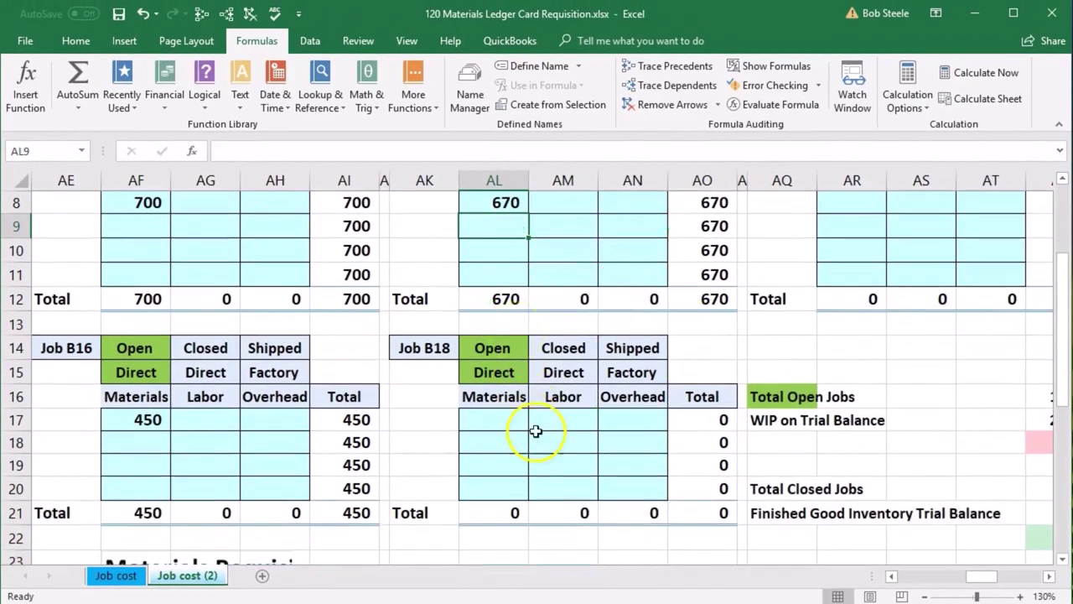
left_click(494, 421)
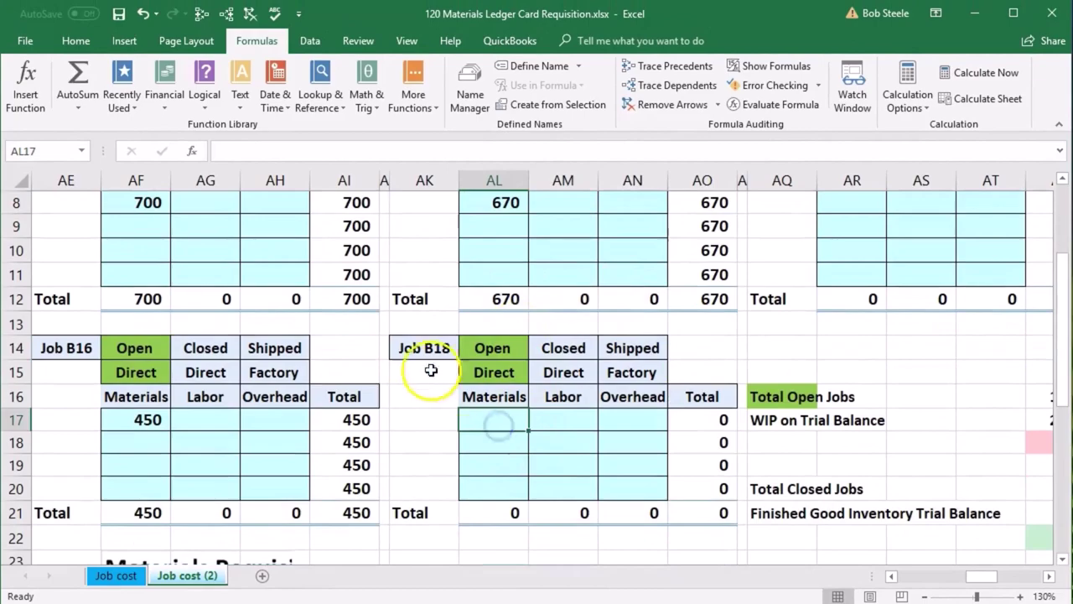
scroll(438, 355, "down", 3)
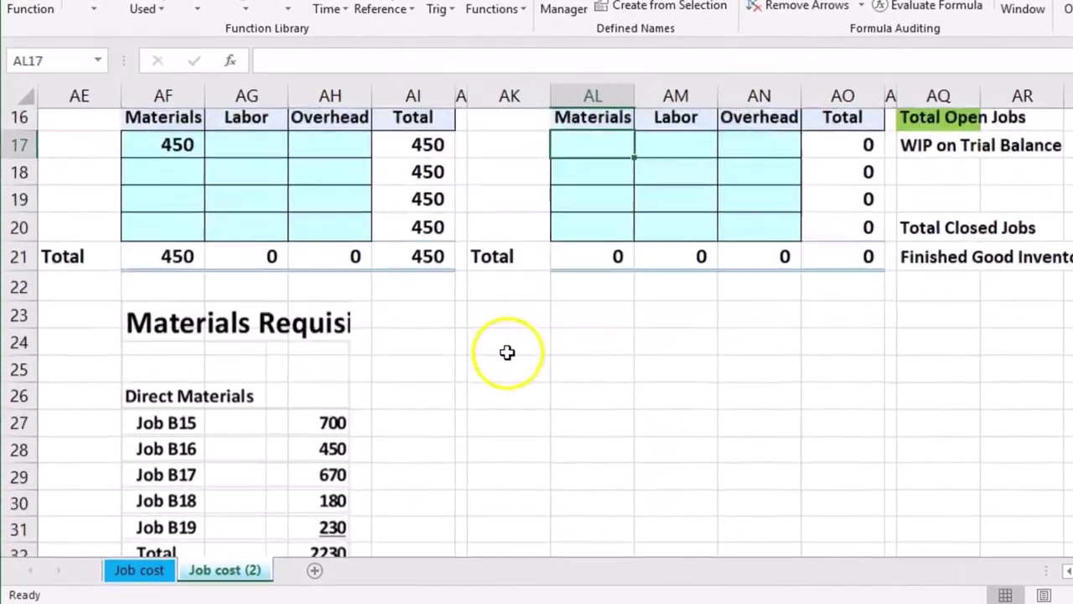
scroll(507, 412, "up", 1)
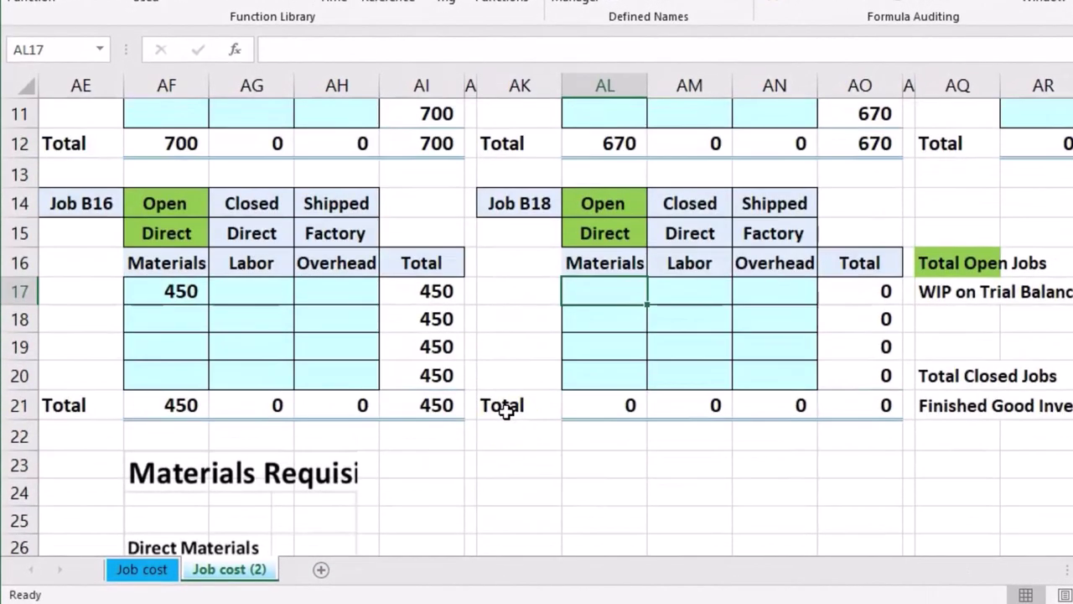
type("180")
key("Return")
Record 230 of direct materials for Job B19 in cell AR8 and compare Total Open Jobs with WIP on Trial Balance.
scroll(539, 488, "down", 3)
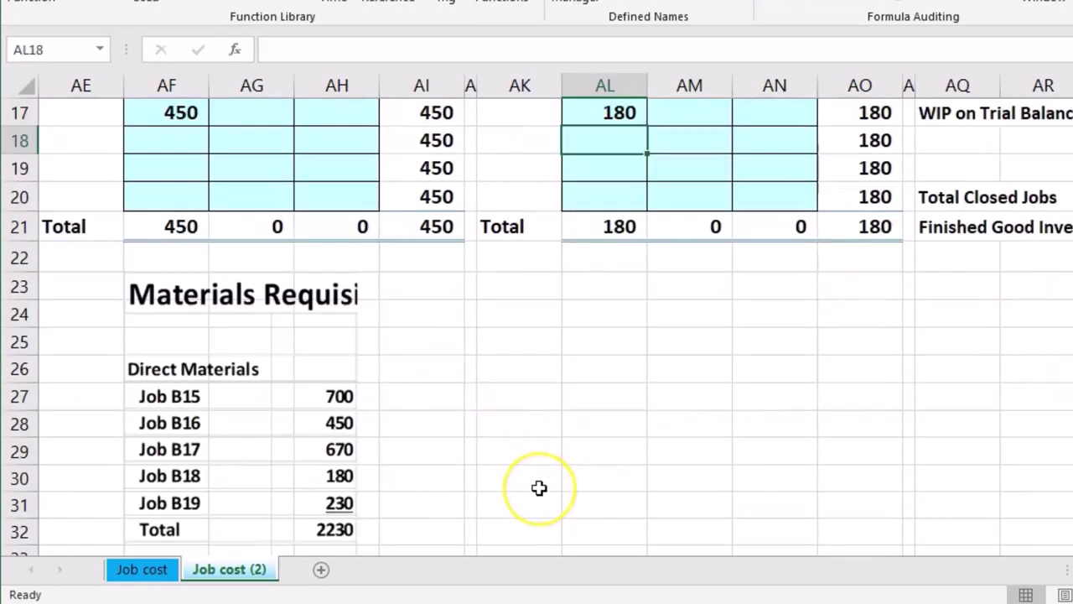
scroll(767, 474, "up", 5)
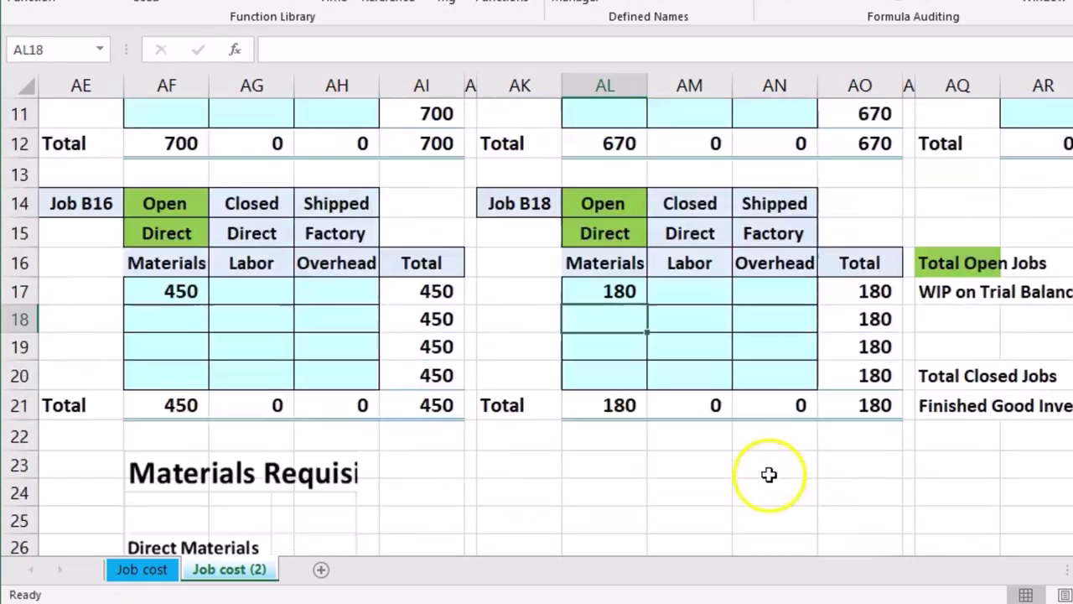
scroll(838, 455, "up", 1)
left_click(1040, 294)
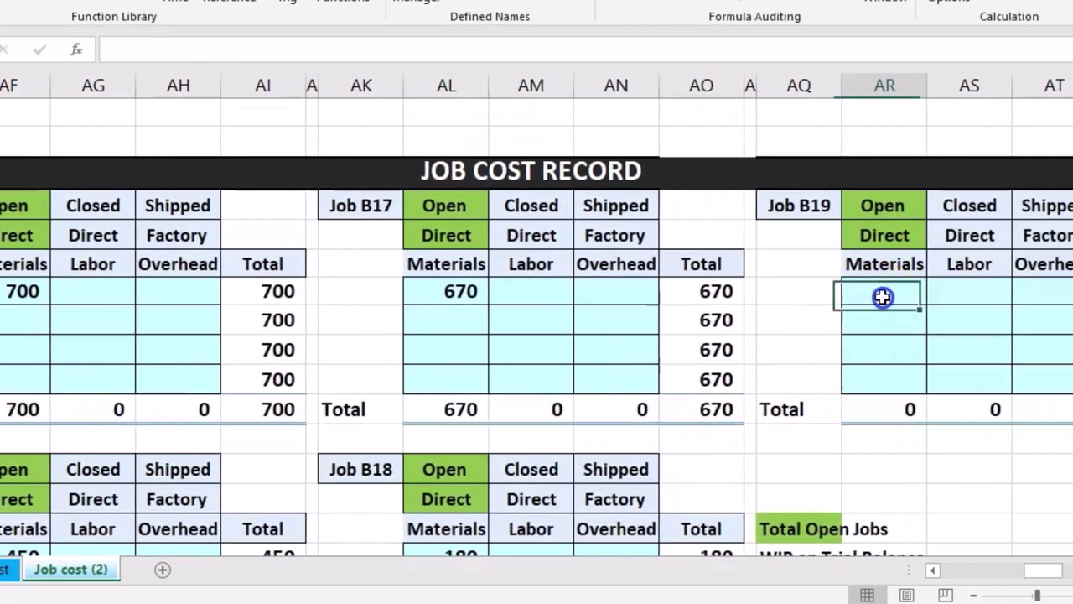
type("230")
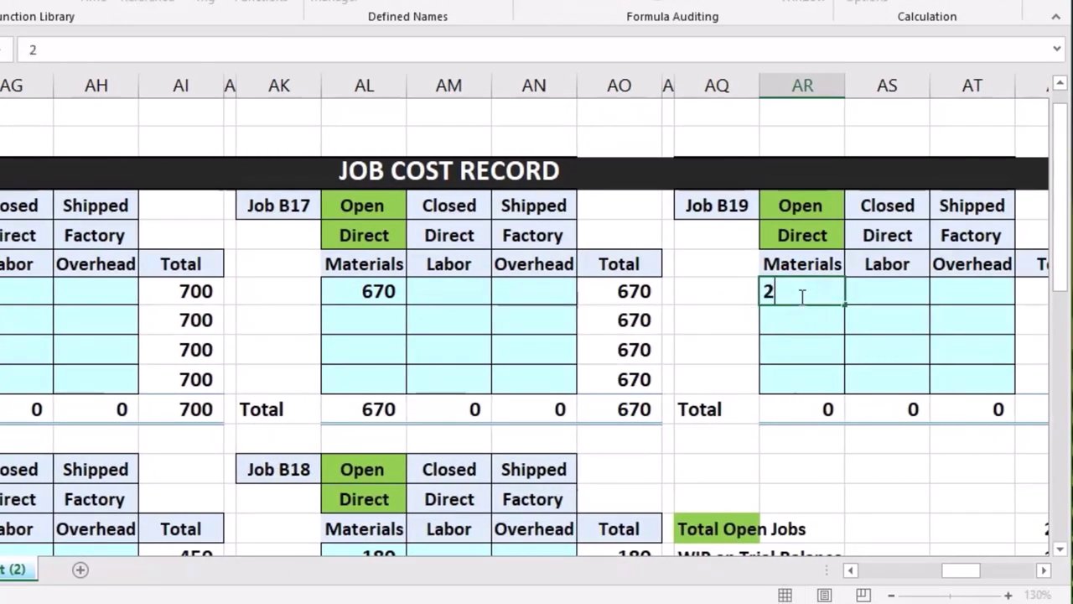
key("Return")
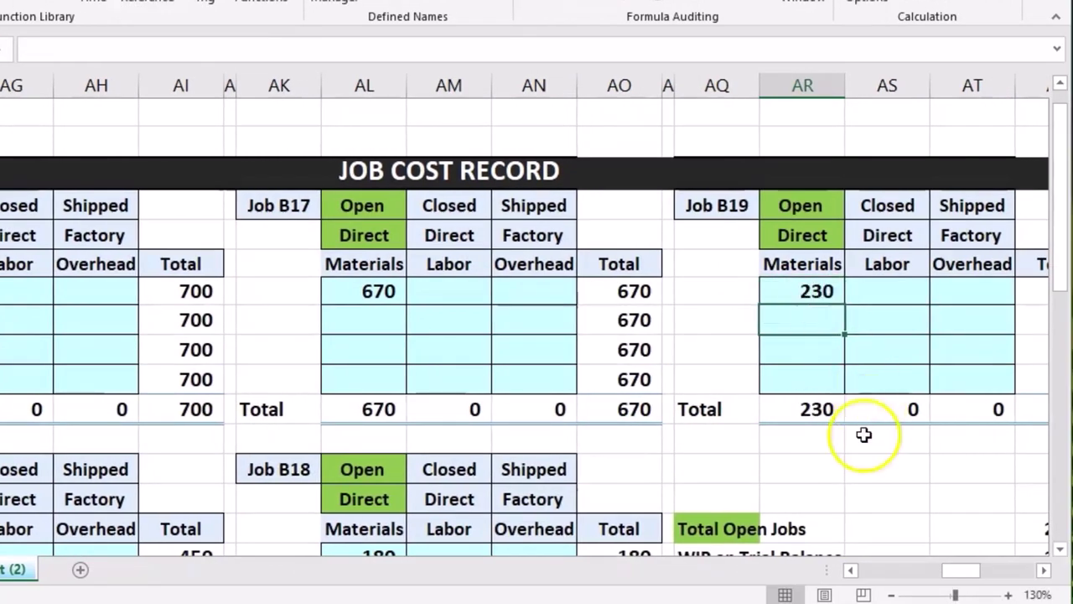
left_click_drag(953, 573, 964, 571)
scroll(968, 545, "down", 1)
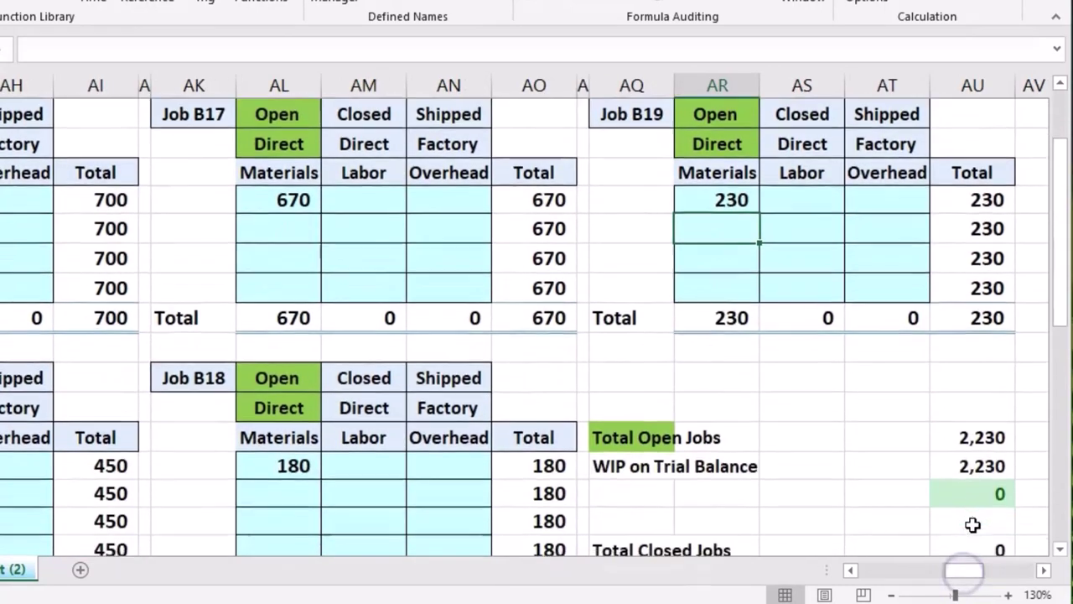
Inspect the Total Open Jobs formula in AU16 to check which job totals it adds together.
double_click(968, 435)
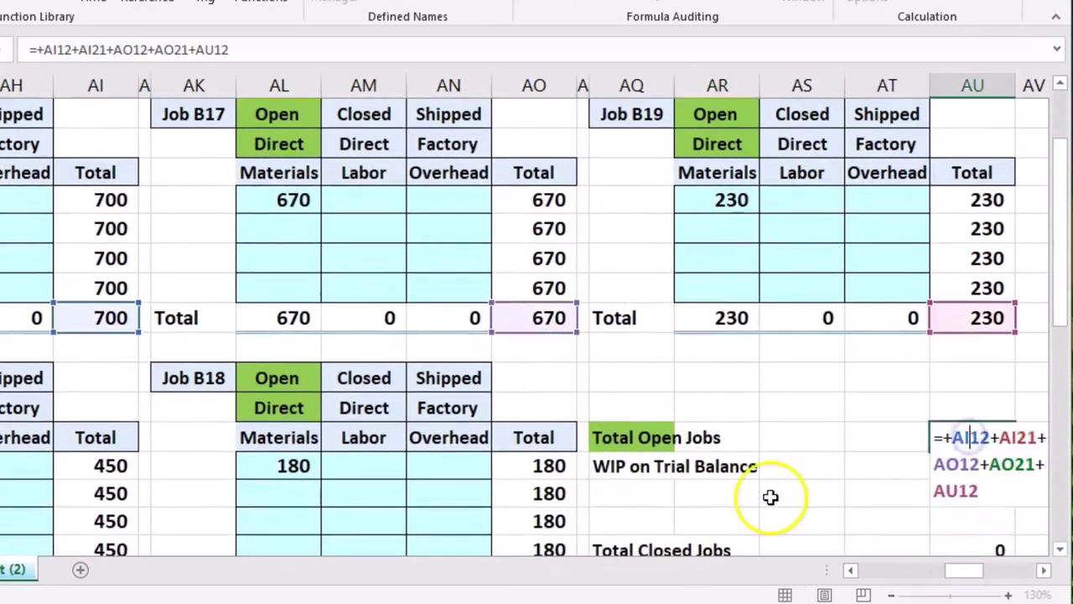
scroll(426, 395, "down", 1)
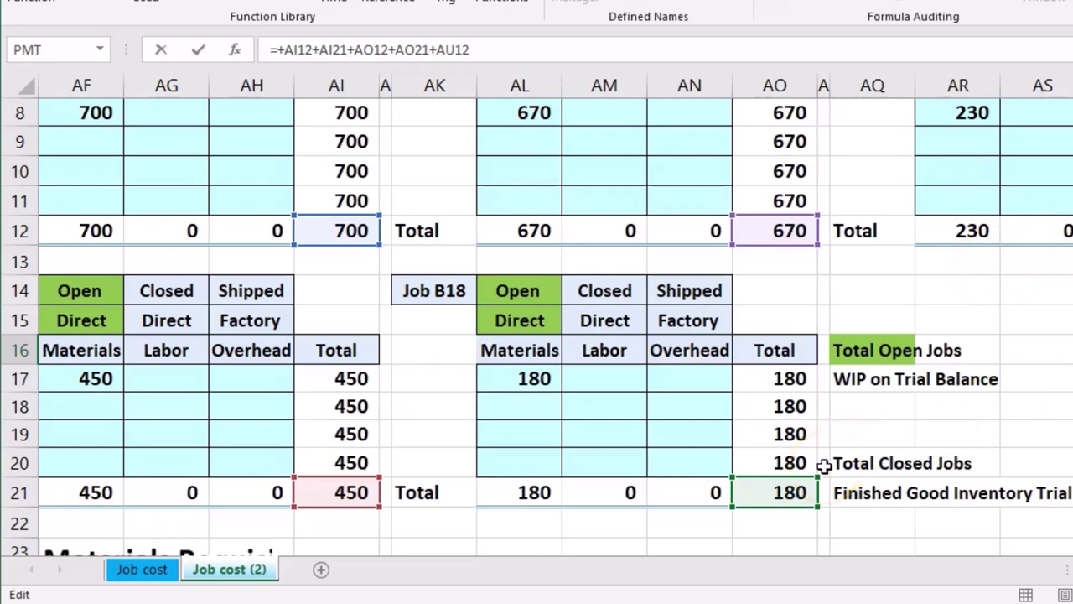
key("Return")
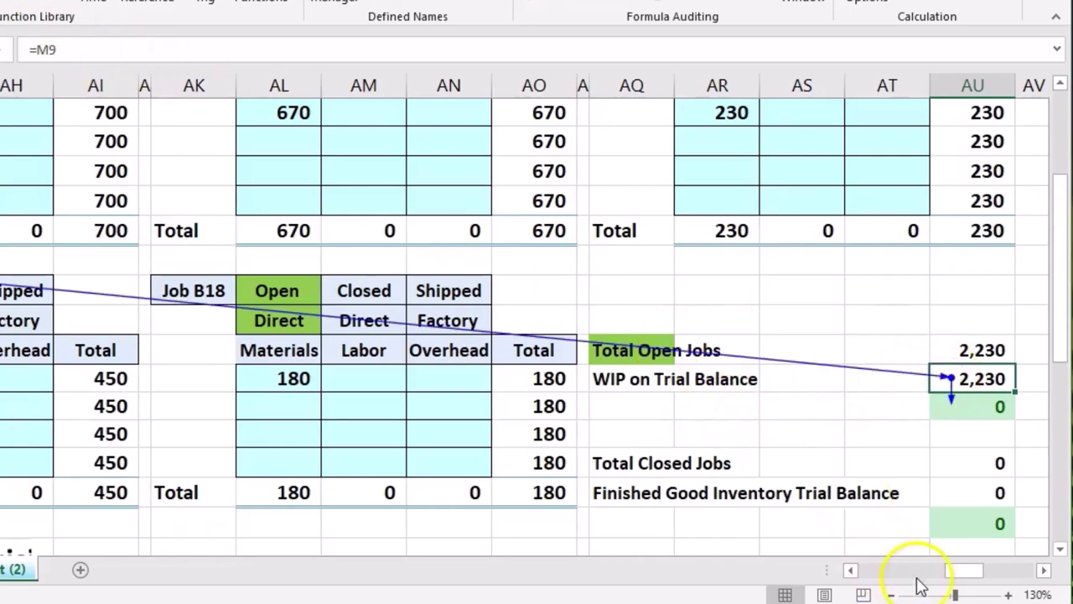
Trace the WIP on Trial Balance figure to Work in process inventory in M9 and its general ledger balance in U13.
left_click_drag(961, 571, 909, 579)
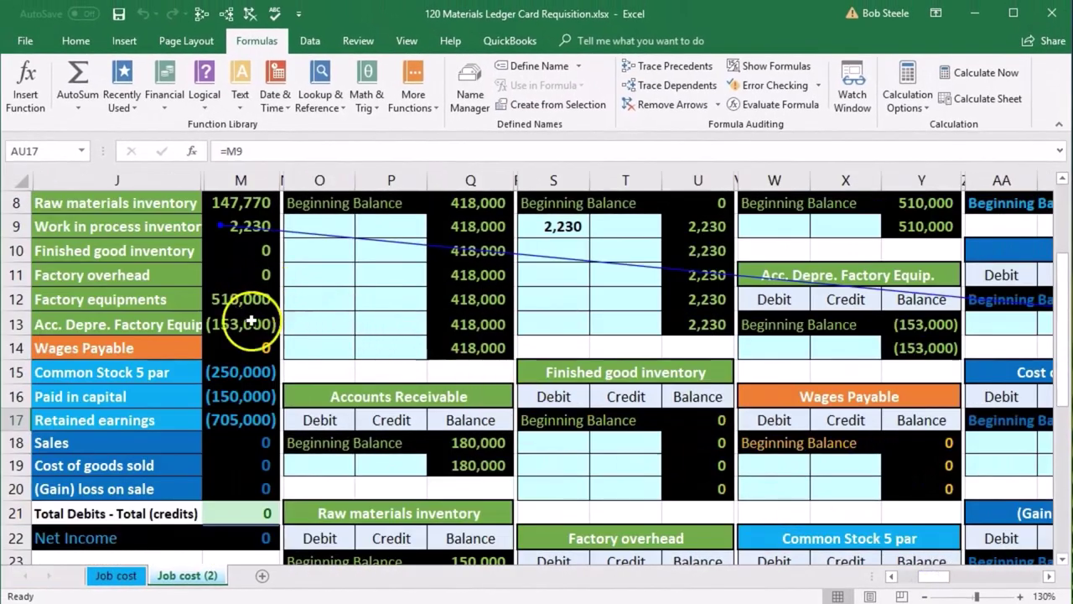
scroll(250, 321, "up", 1)
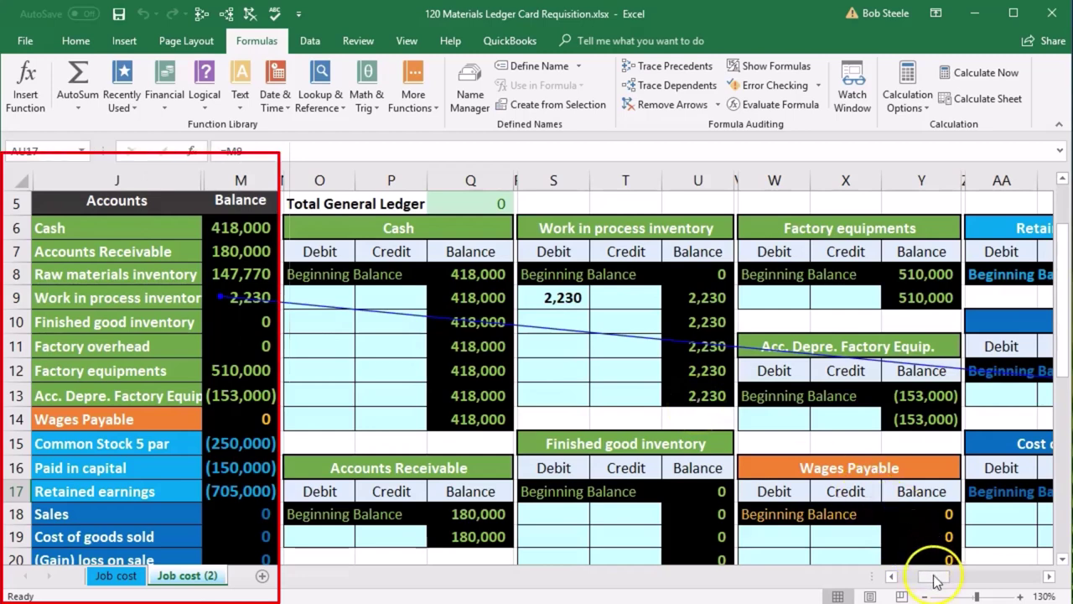
left_click(249, 295)
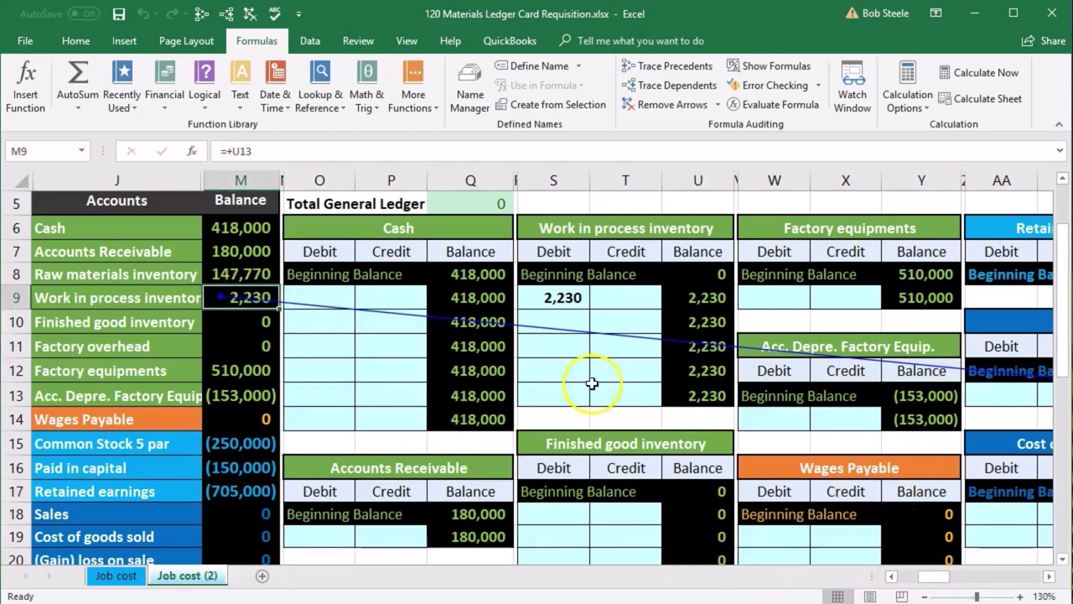
left_click(687, 400)
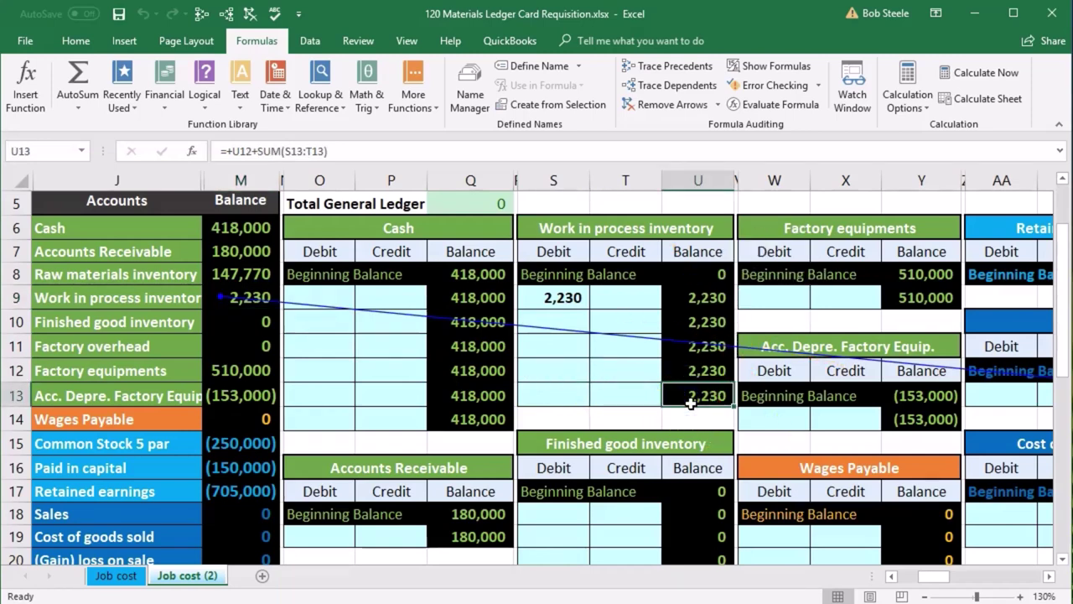
left_click(270, 303)
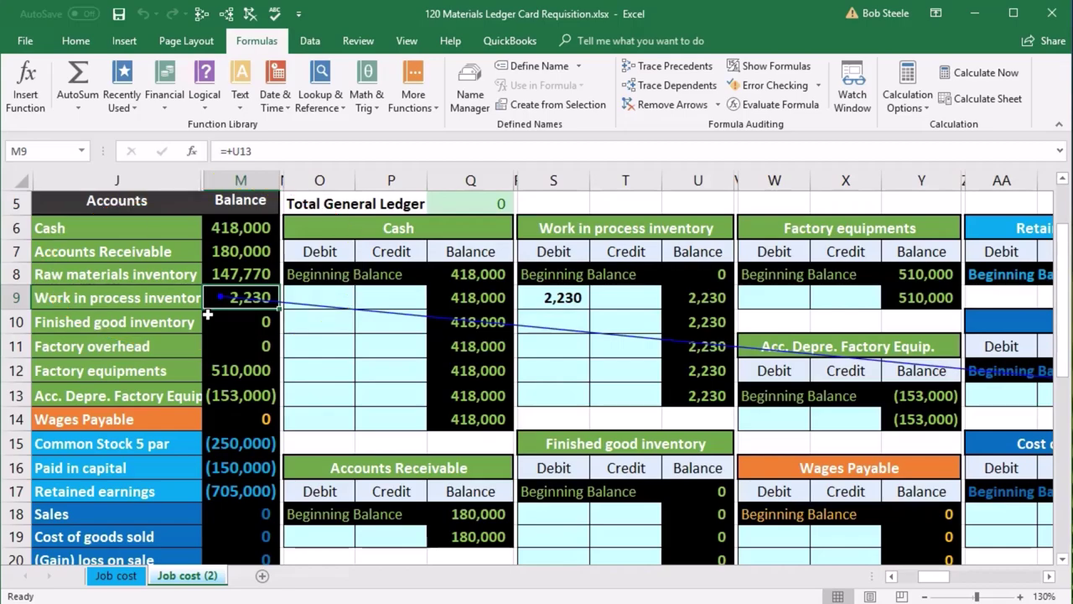
left_click(241, 252)
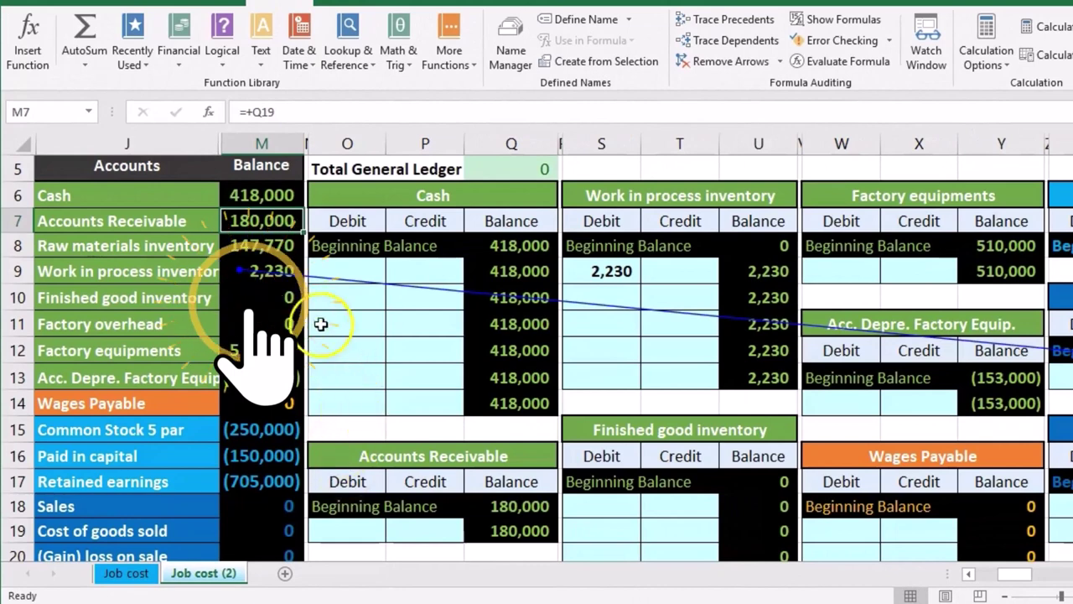
left_click(287, 266)
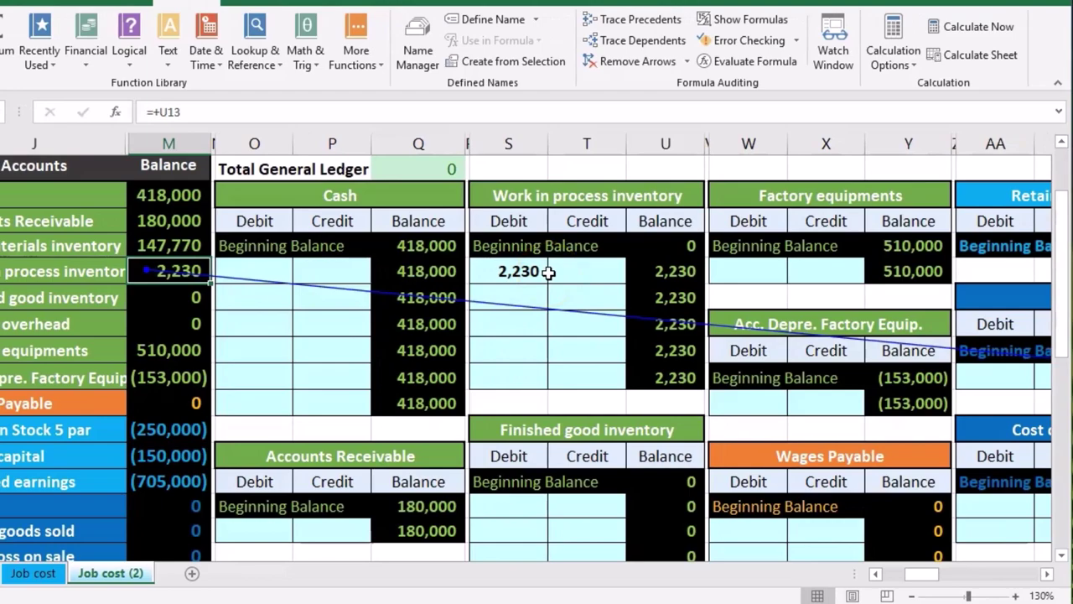
left_click(663, 381)
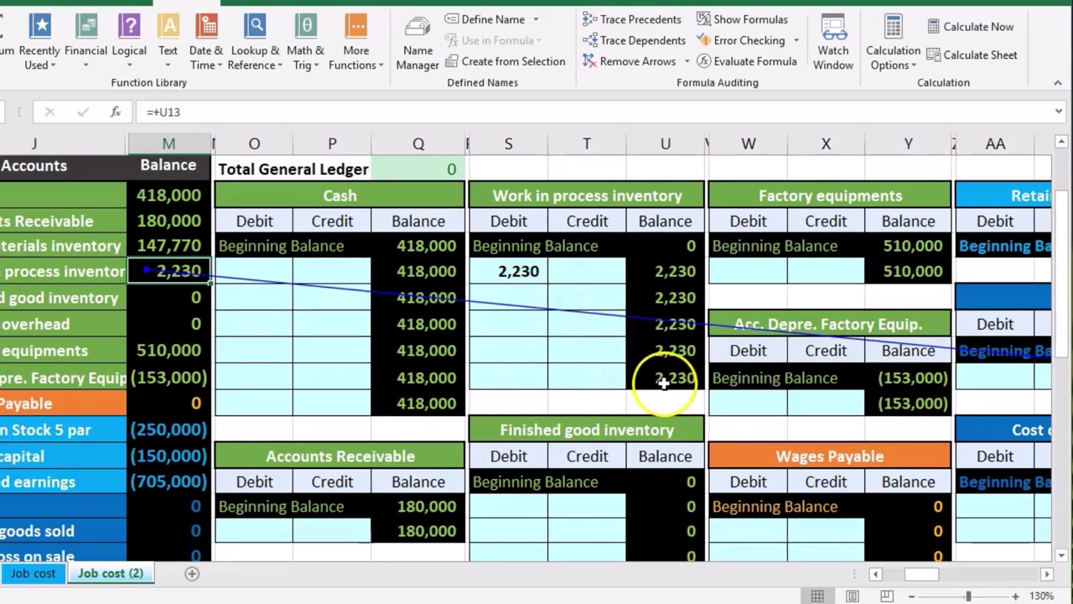
Return to the job cost records and compare Total Open Jobs with WIP on Trial Balance again.
left_click_drag(906, 576, 970, 579)
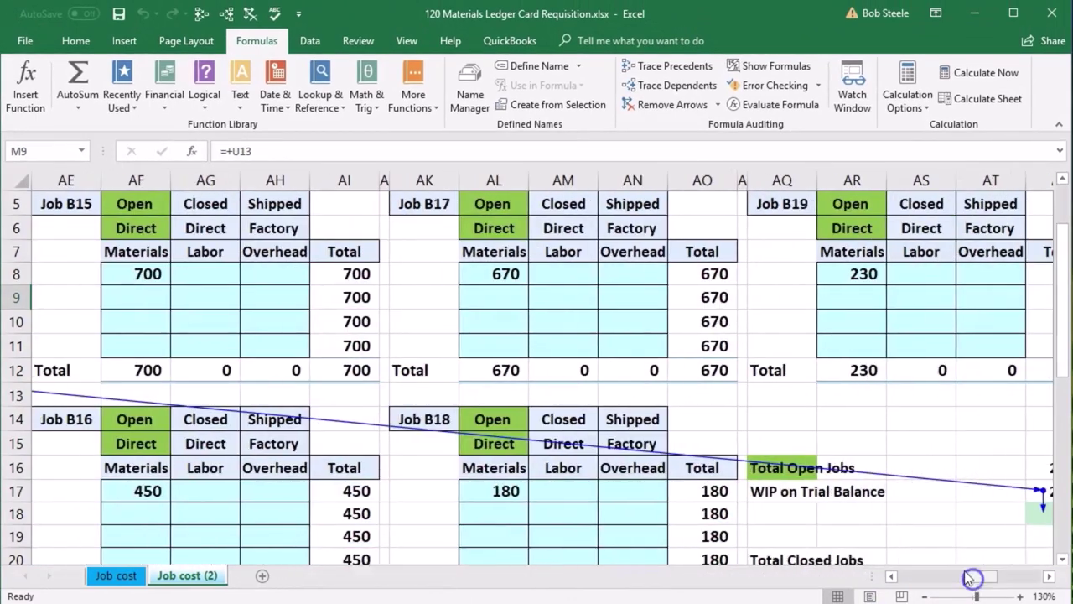
scroll(767, 402, "up", 1)
scroll(755, 419, "down", 2)
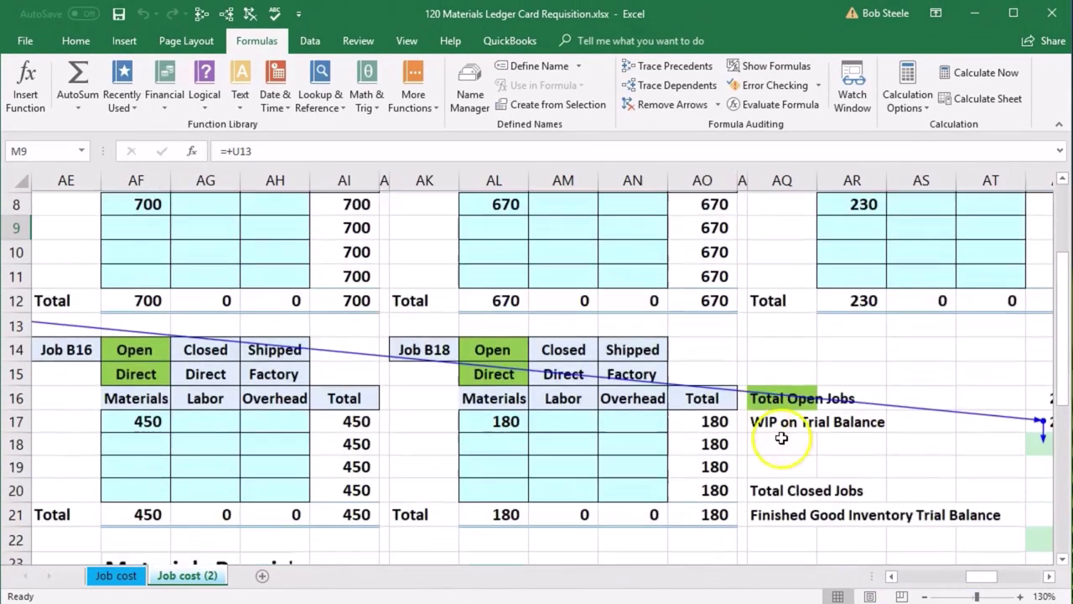
left_click(1048, 576)
left_click(1048, 577)
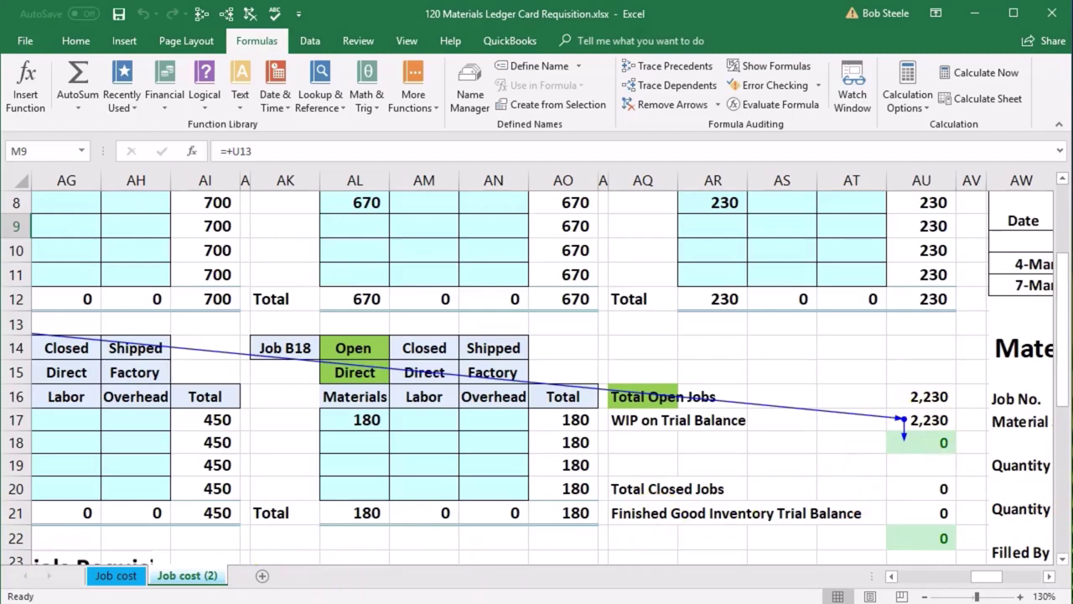
Copy the Raw materials inventory account name from the trial balance and paste it as values into journal cell B8.
left_click_drag(977, 576, 905, 578)
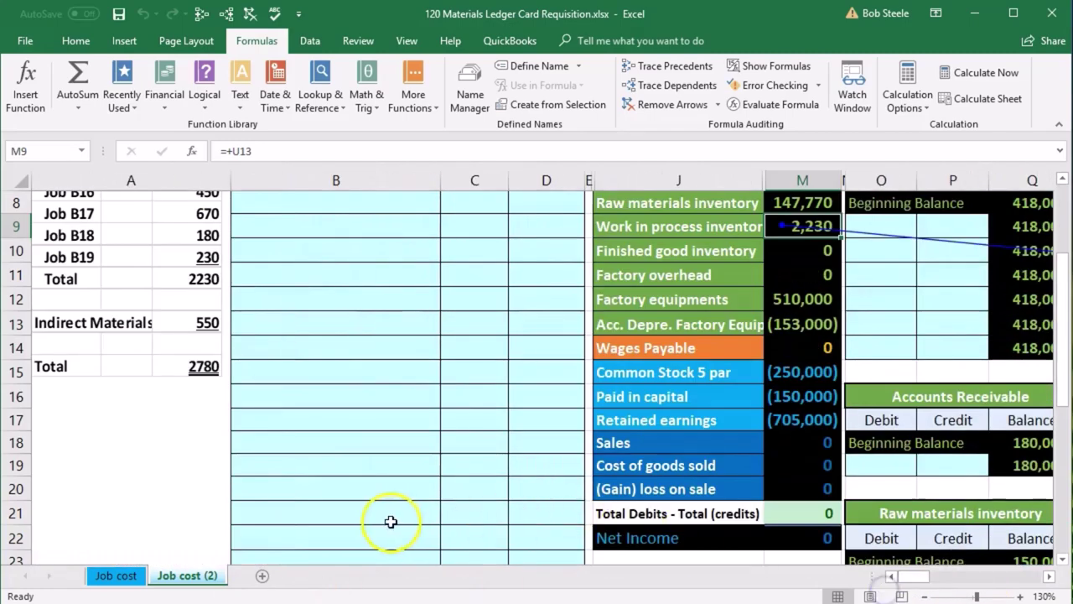
scroll(391, 521, "up", 2)
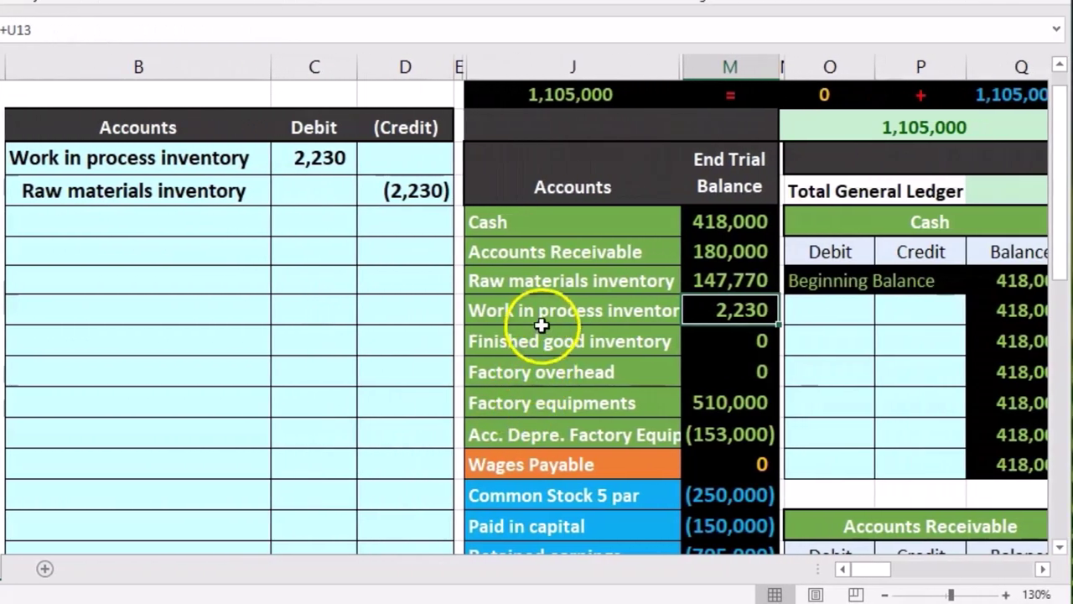
left_click(828, 315)
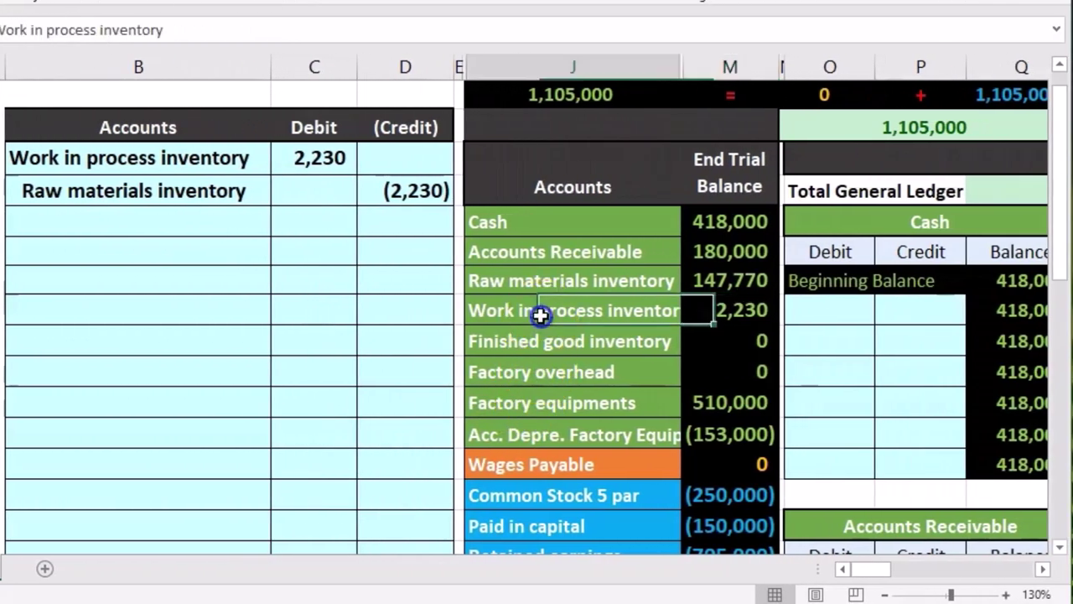
left_click(539, 283)
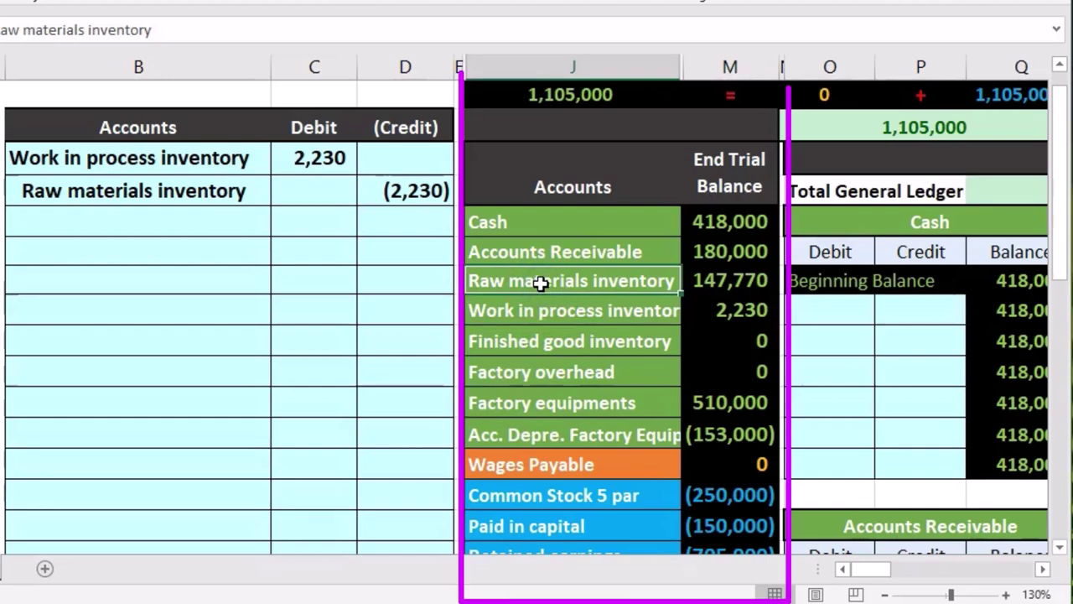
right_click(540, 283)
left_click(560, 323)
left_click(173, 221)
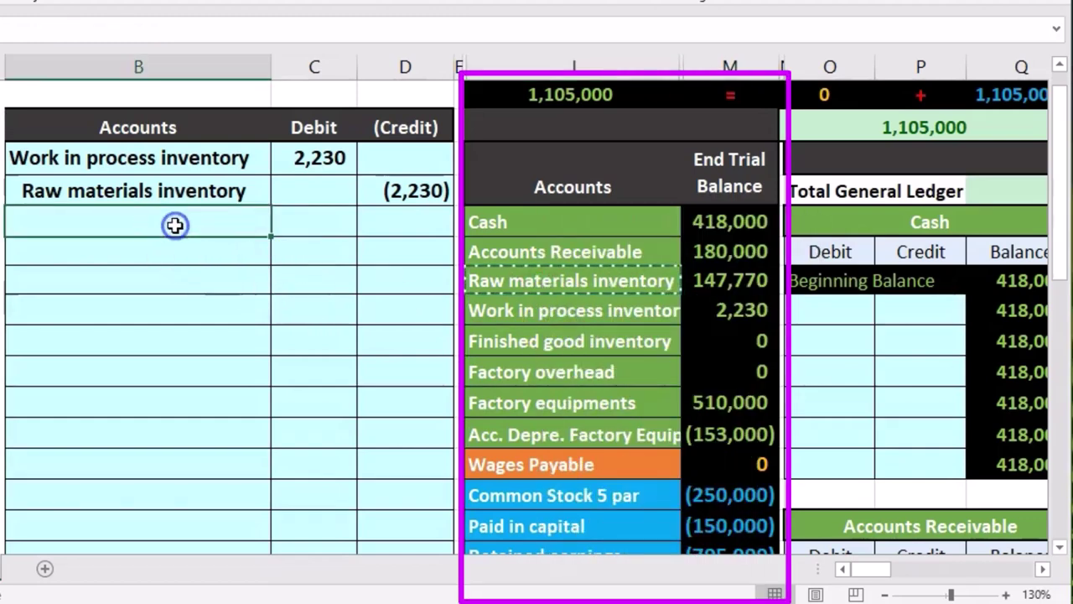
left_click(168, 246)
left_click(156, 283)
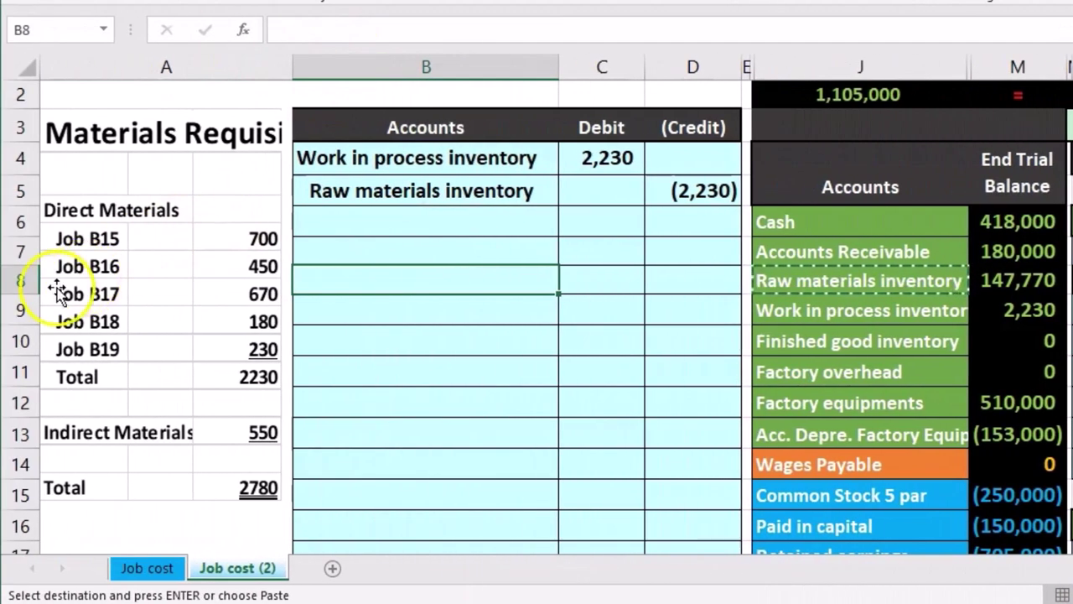
left_click(177, 283)
right_click(357, 283)
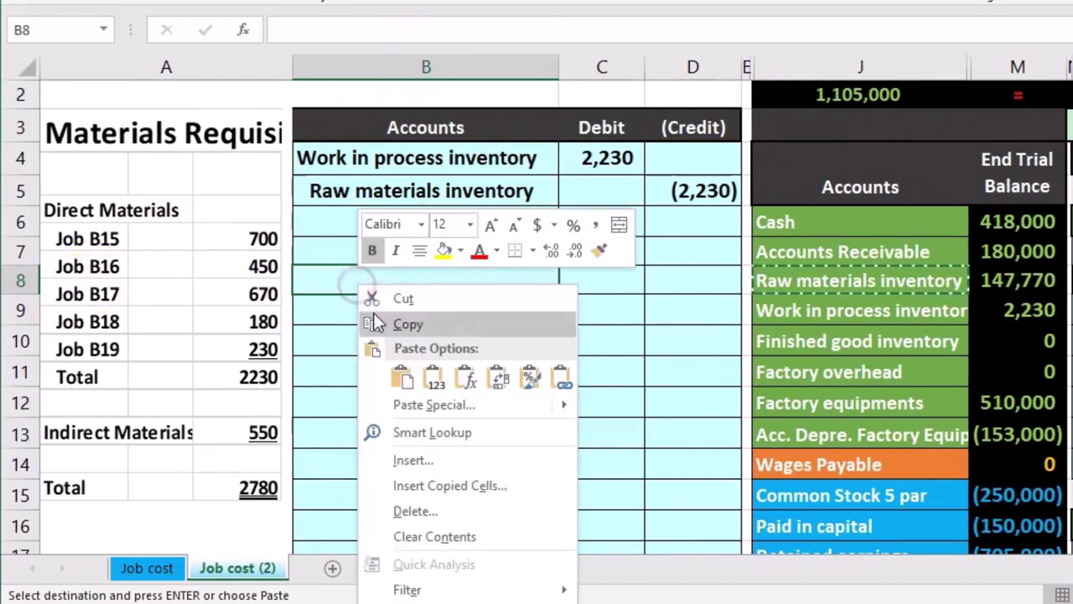
left_click(434, 376)
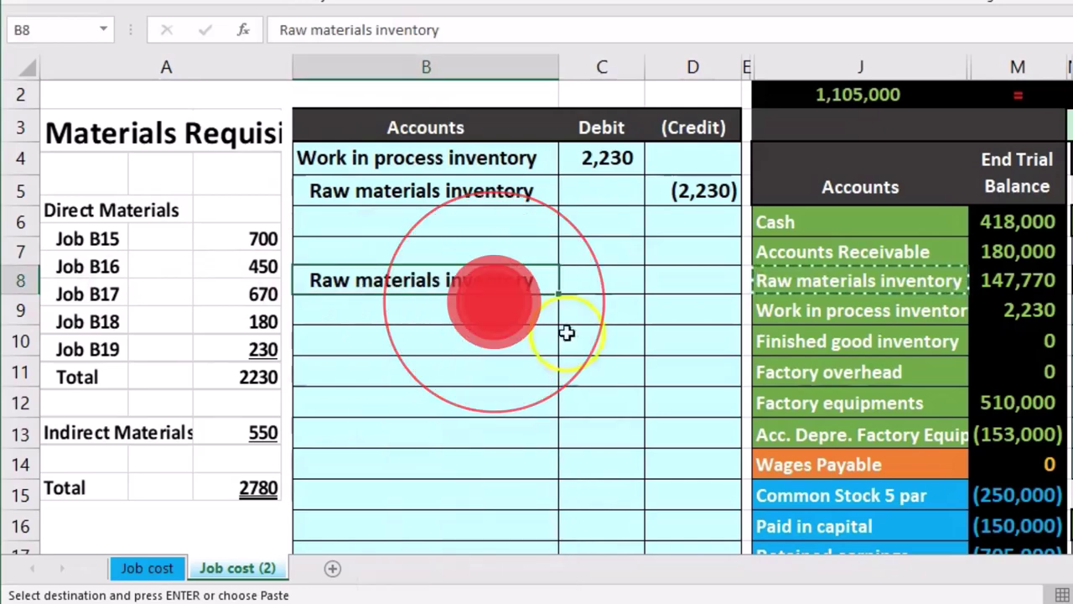
Enter the indirect materials credit of -550 in D8 and the matching debit in C7 as the negative of D8.
left_click(673, 283)
type("-550")
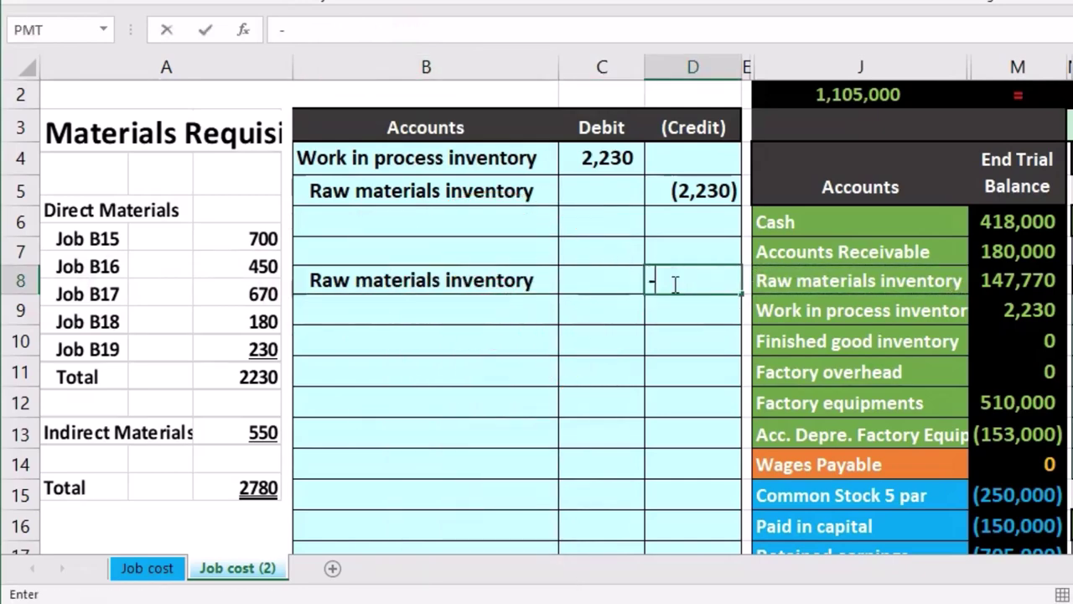
key("Return")
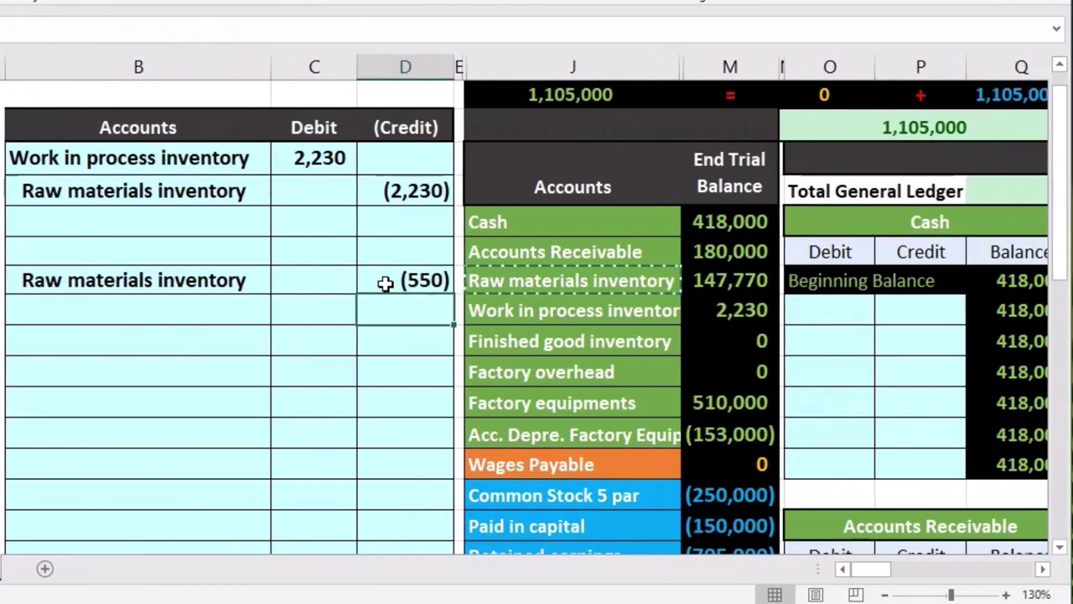
left_click(326, 258)
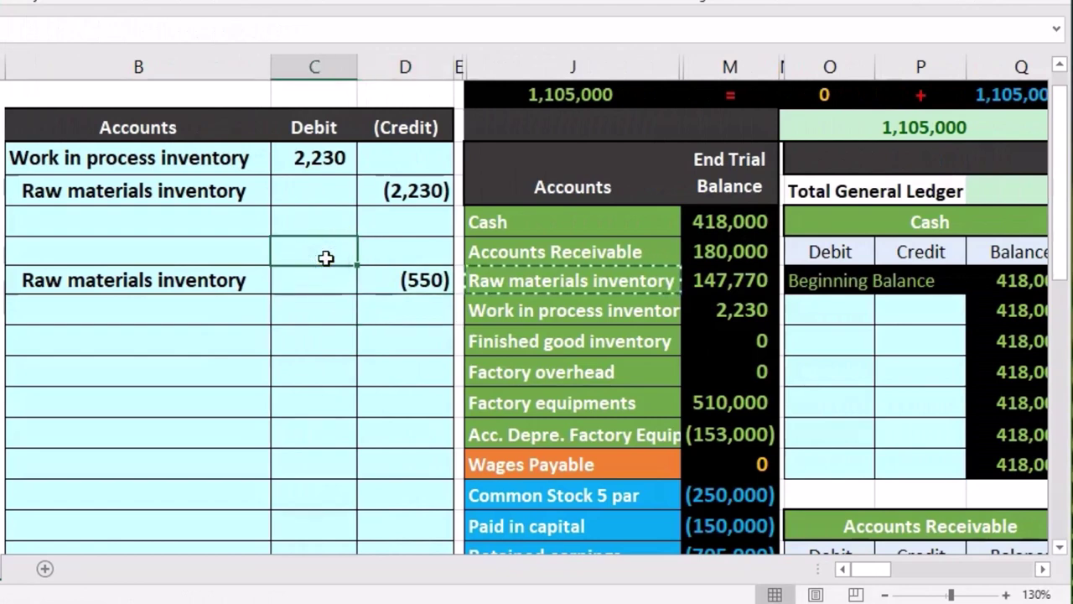
type("-")
left_click(419, 279)
key("Return")
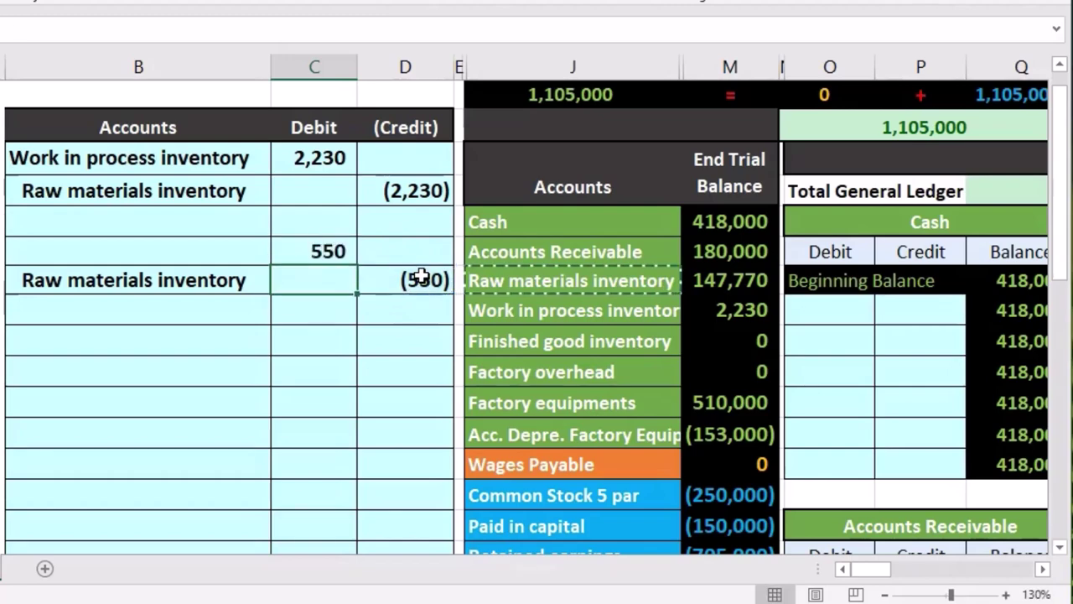
Copy the Factory overhead account name from the trial balance and paste it as values into journal cell B7 beside the debit.
left_click(179, 262)
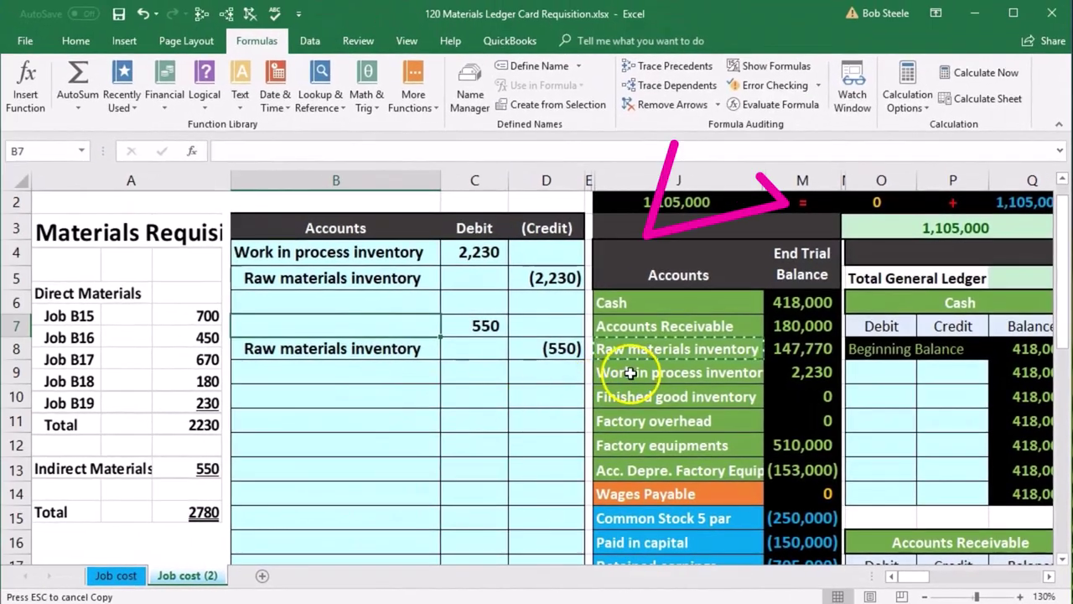
left_click(625, 370)
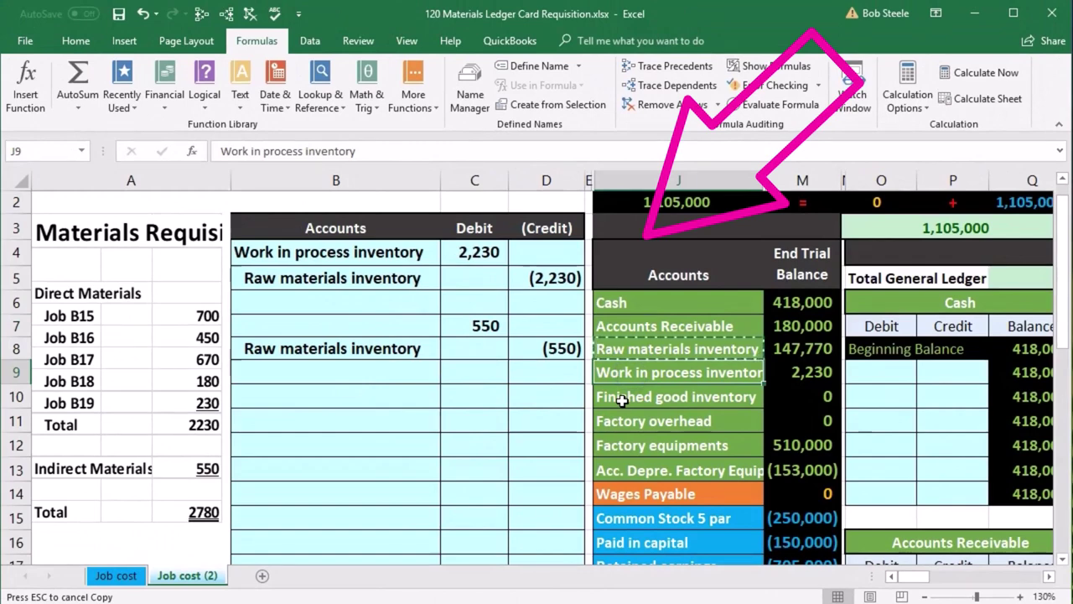
left_click(645, 421)
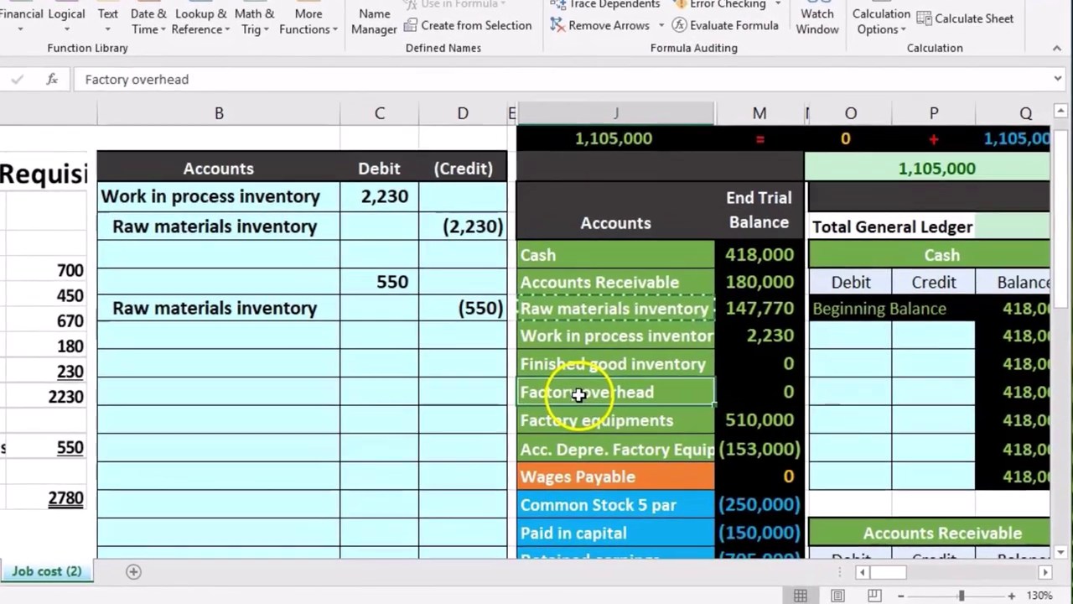
right_click(637, 417)
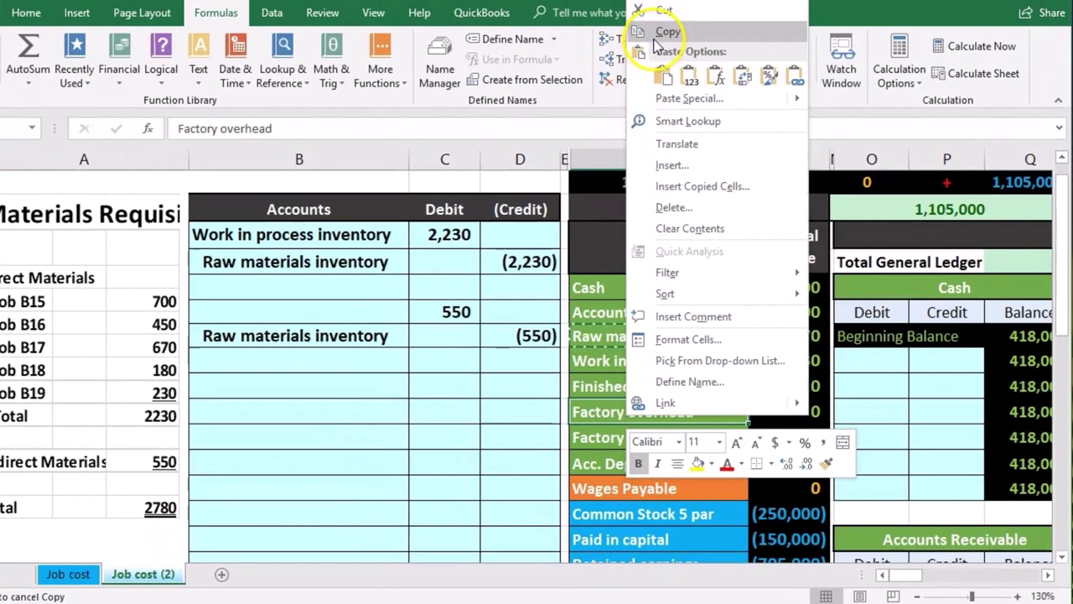
left_click(654, 36)
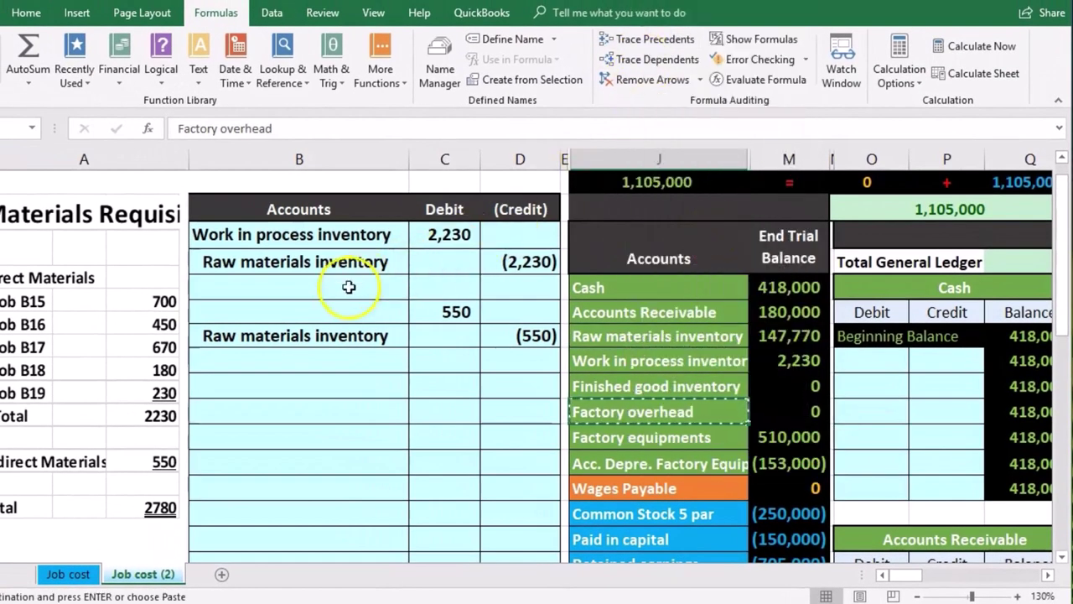
left_click(295, 314)
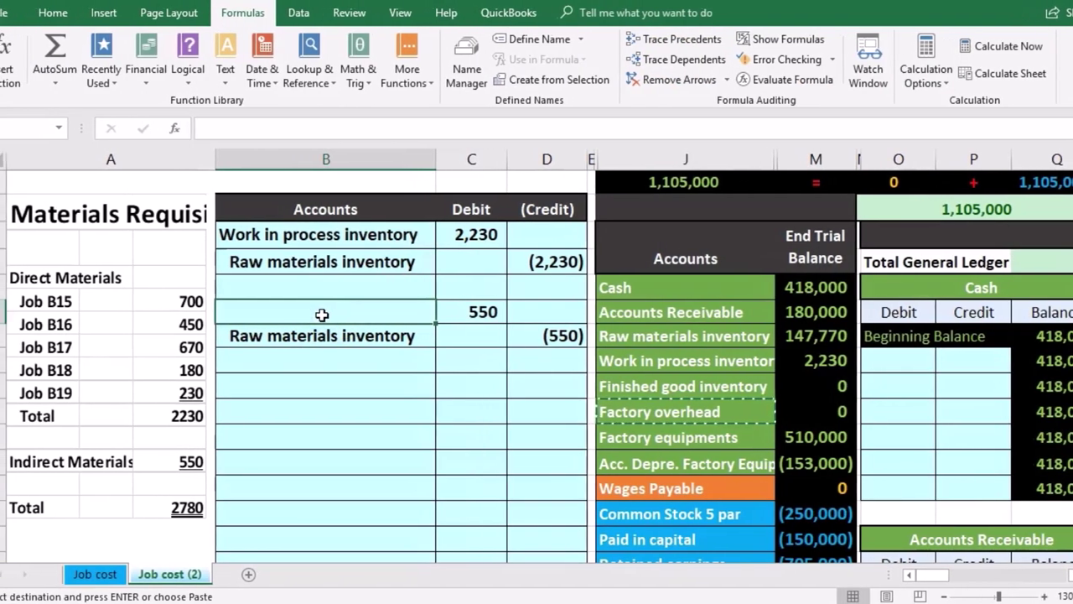
right_click(349, 314)
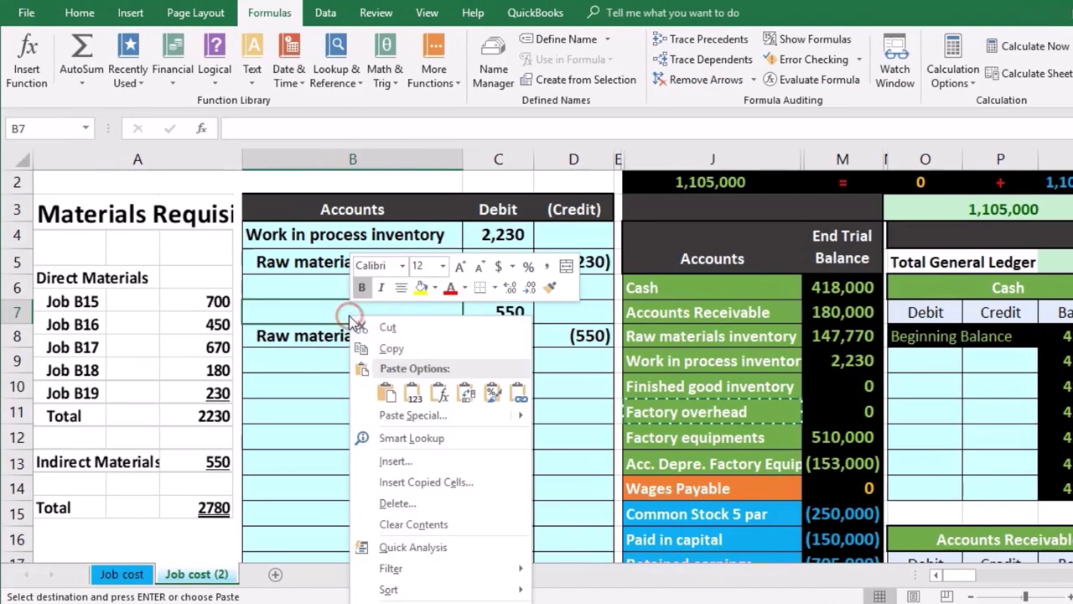
left_click(413, 387)
left_click(413, 388)
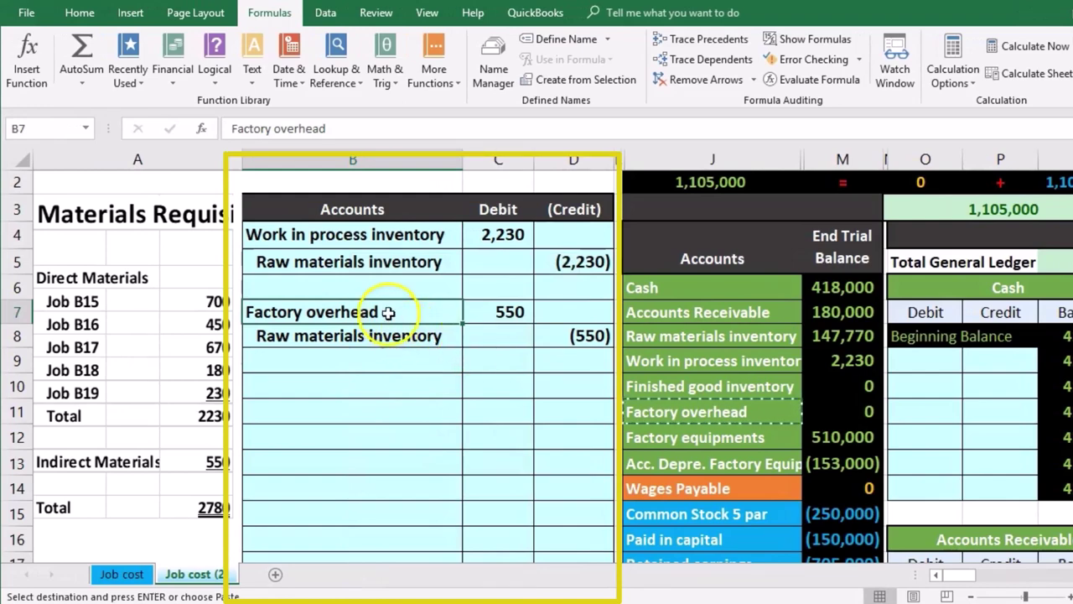
left_click_drag(441, 311, 470, 309)
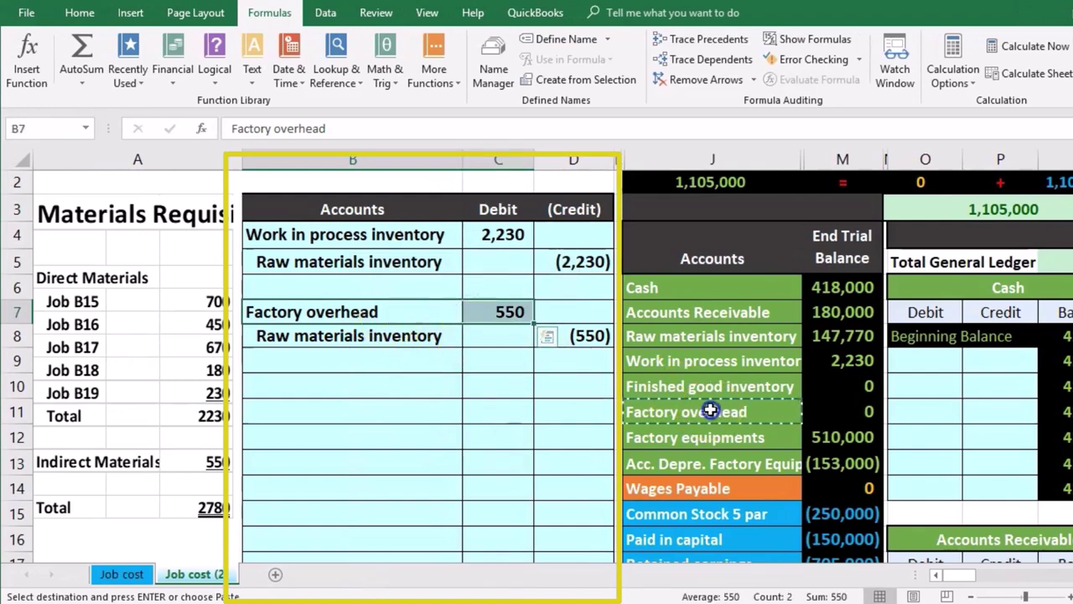
Post the journal's Factory overhead debit to the general ledger by linking S25 in the Factory overhead account to C7.
left_click_drag(710, 410, 880, 410)
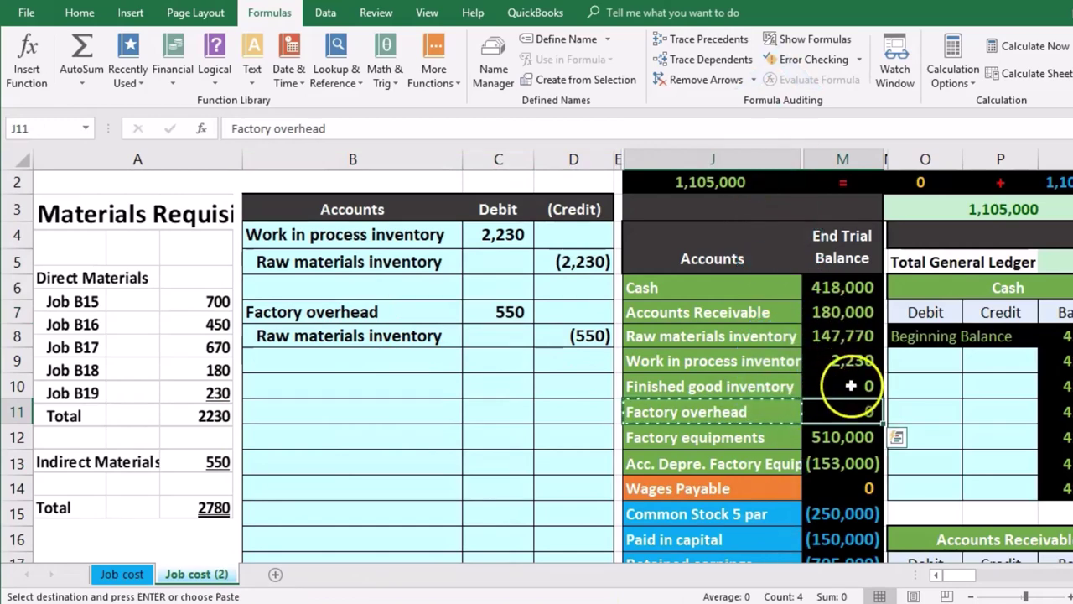
left_click(1072, 577)
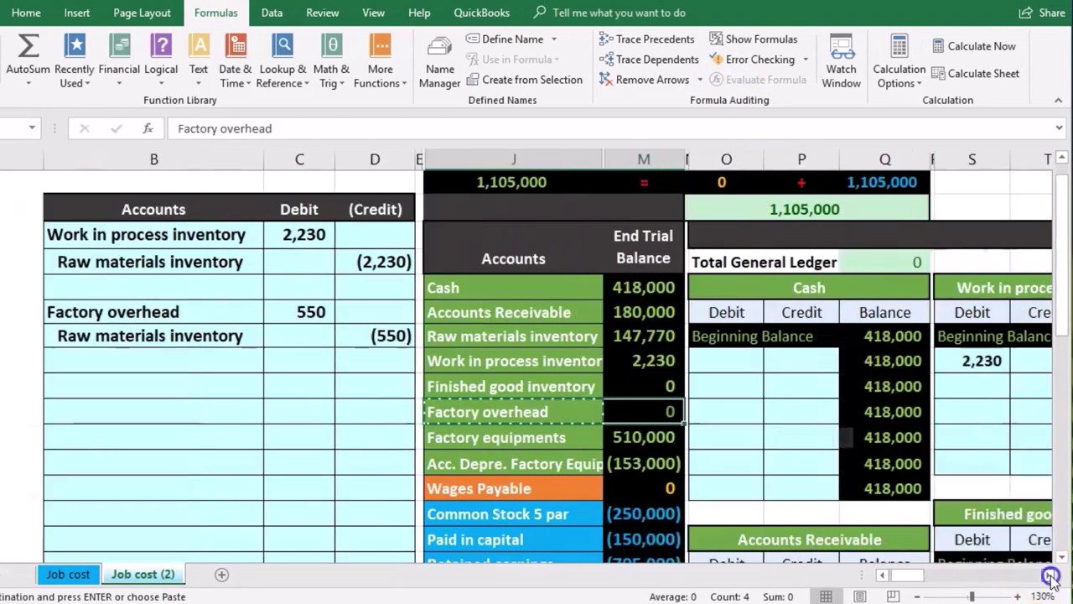
left_click(1050, 577)
left_click(1050, 576)
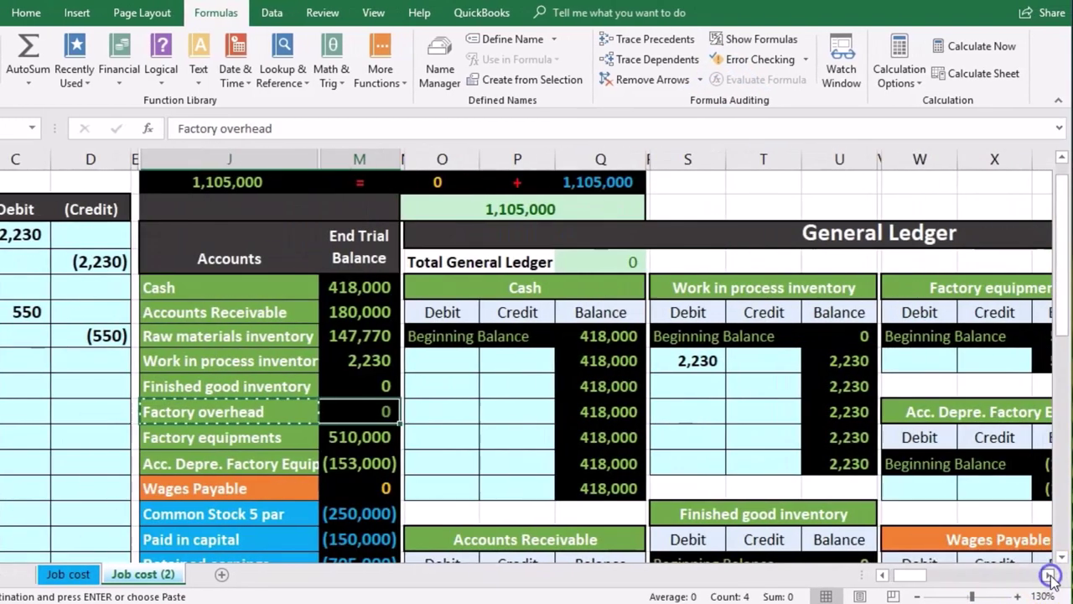
left_click(1050, 576)
left_click(527, 361)
scroll(754, 352, "down", 3)
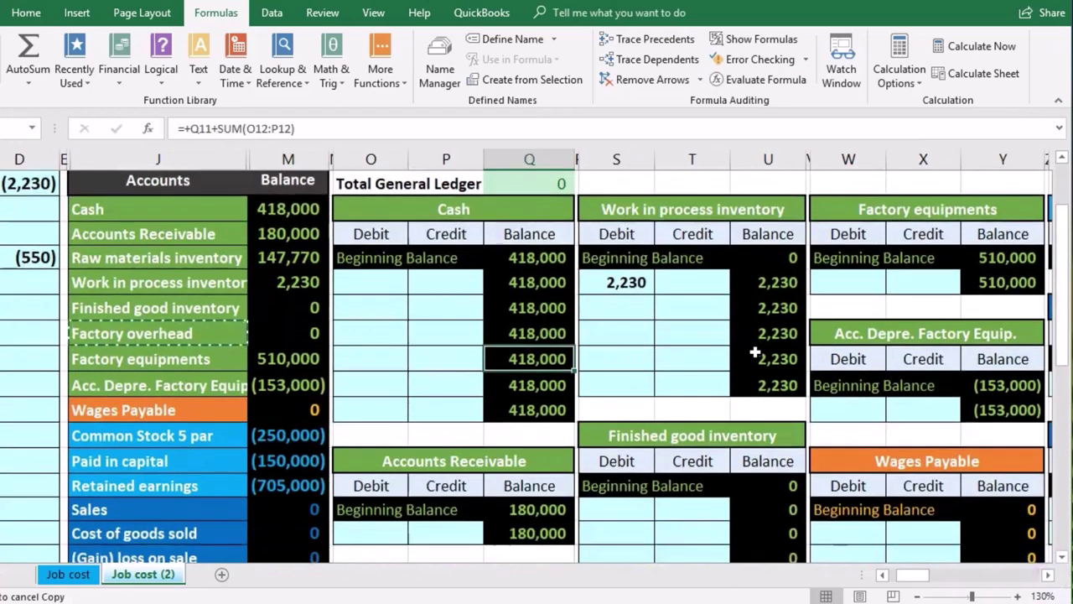
scroll(755, 353, "down", 1)
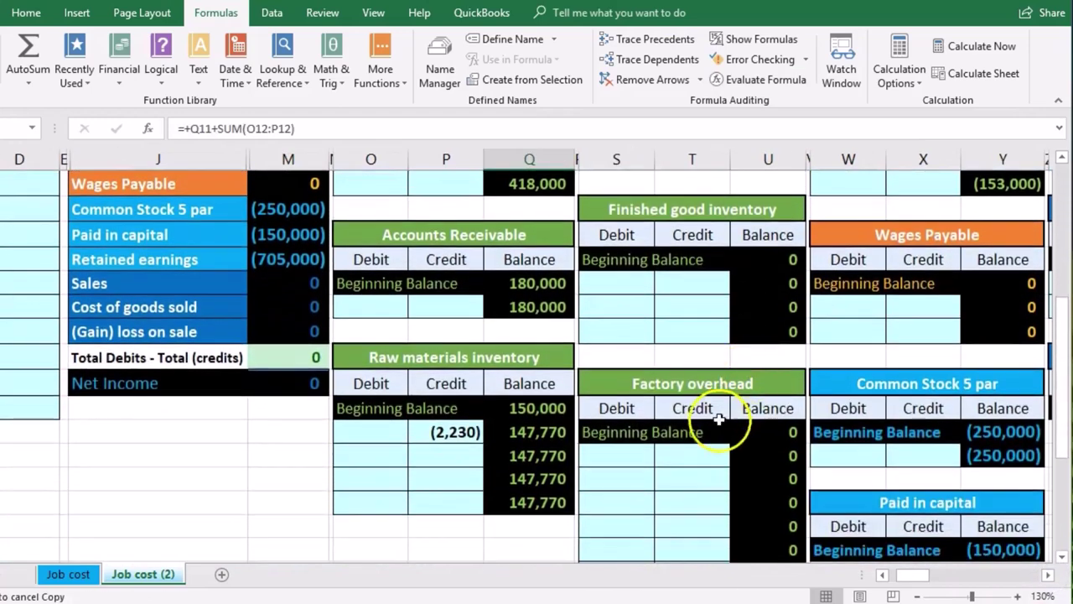
left_click(621, 457)
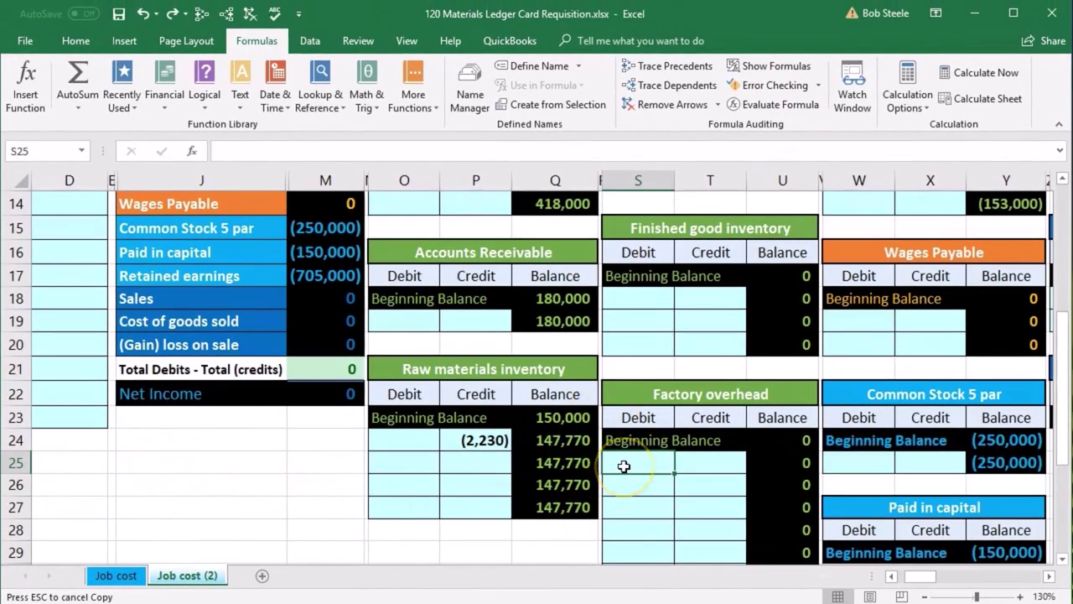
type("=")
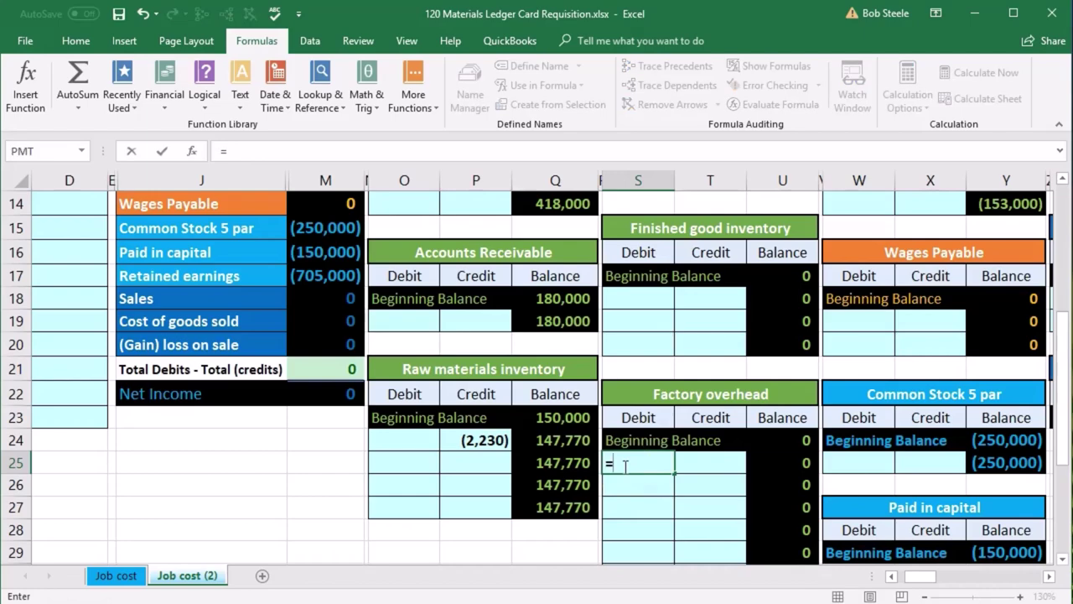
key("Left")
key("Left")
key("Left")
key("Left")
key("Left")
key("Left")
key("Left")
key("Left")
key("Left")
key("Left")
key("Left")
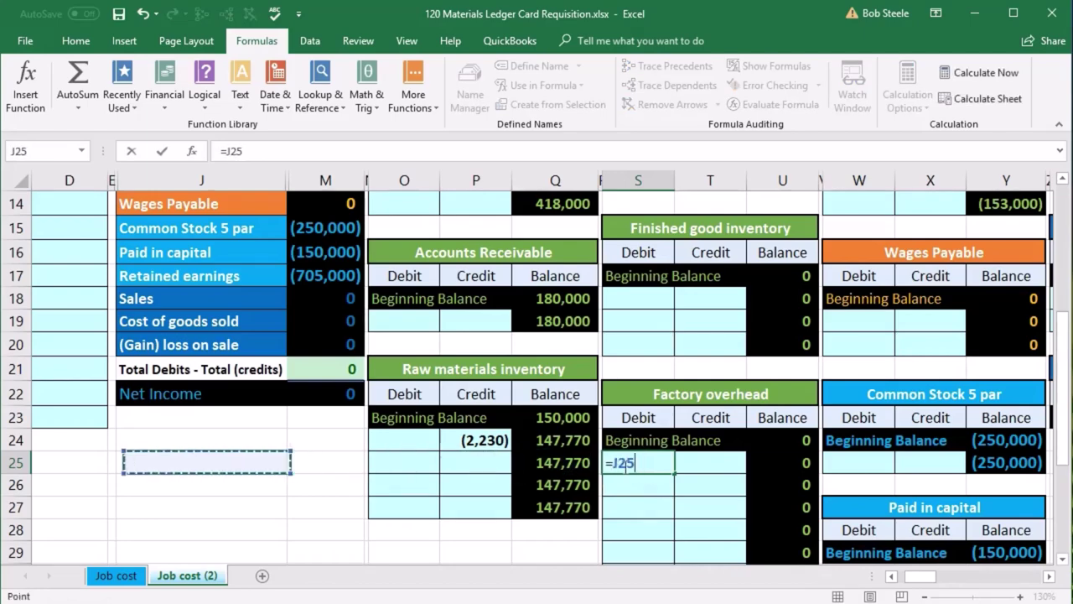
key("Up")
key("Up")
key("Up")
key("Up")
key("Up")
key("Up")
key("Up")
key("Up")
key("Up")
key("Up")
key("Up")
key("Up")
key("Up")
key("Up")
key("Up")
key("Up")
key("Up")
key("Up")
key("Up")
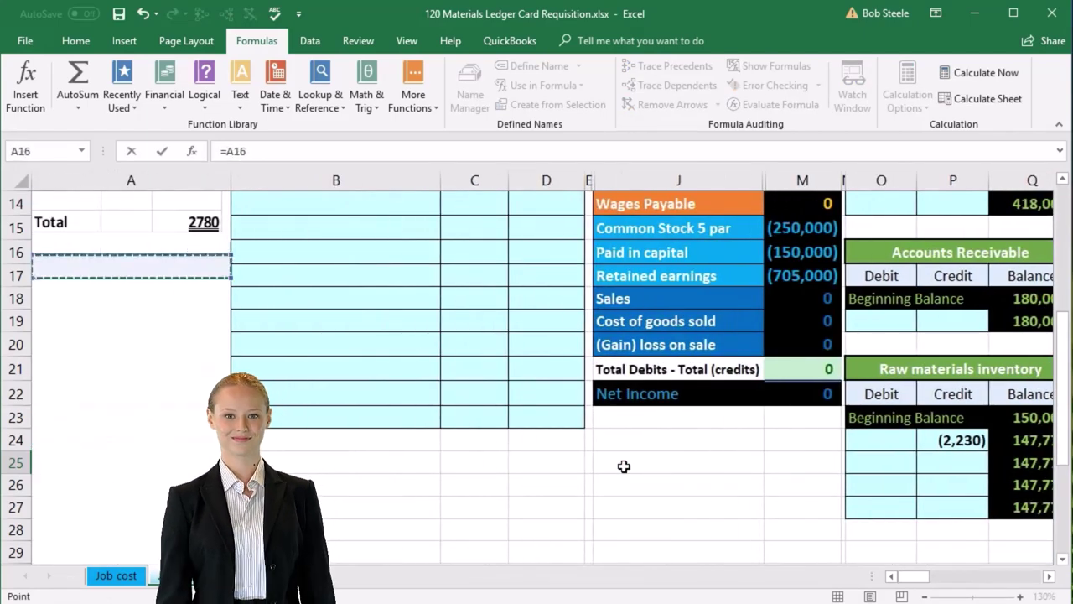
key("Right")
key("Right")
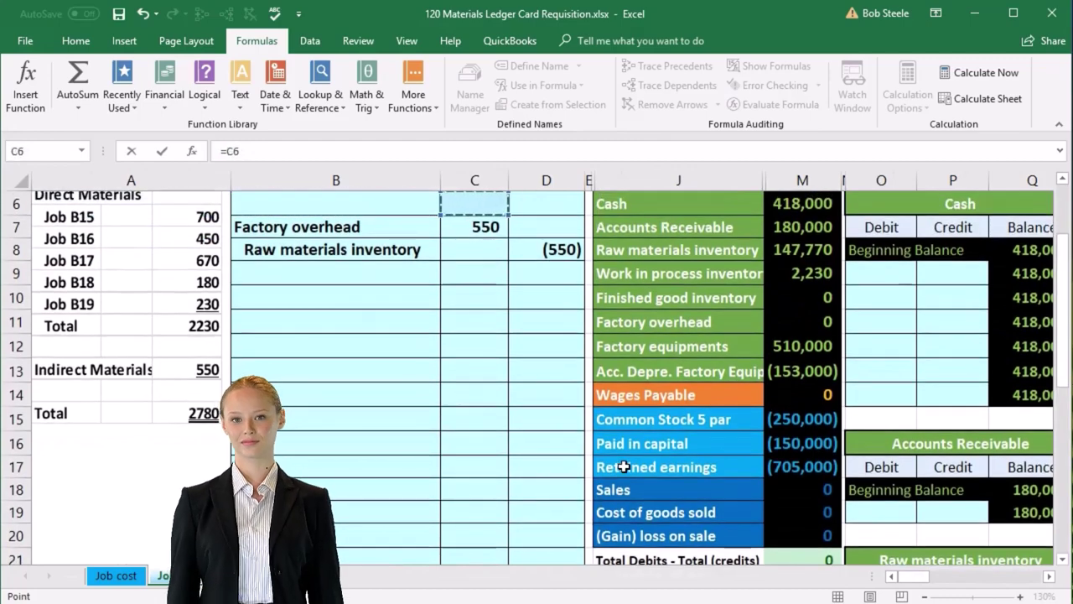
key("Down")
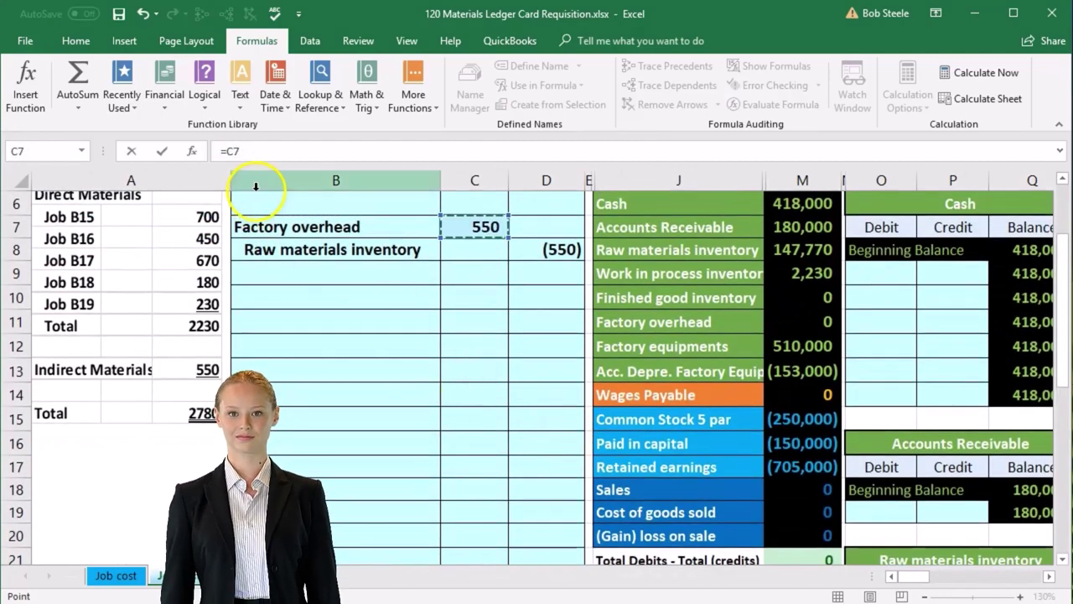
key("Return")
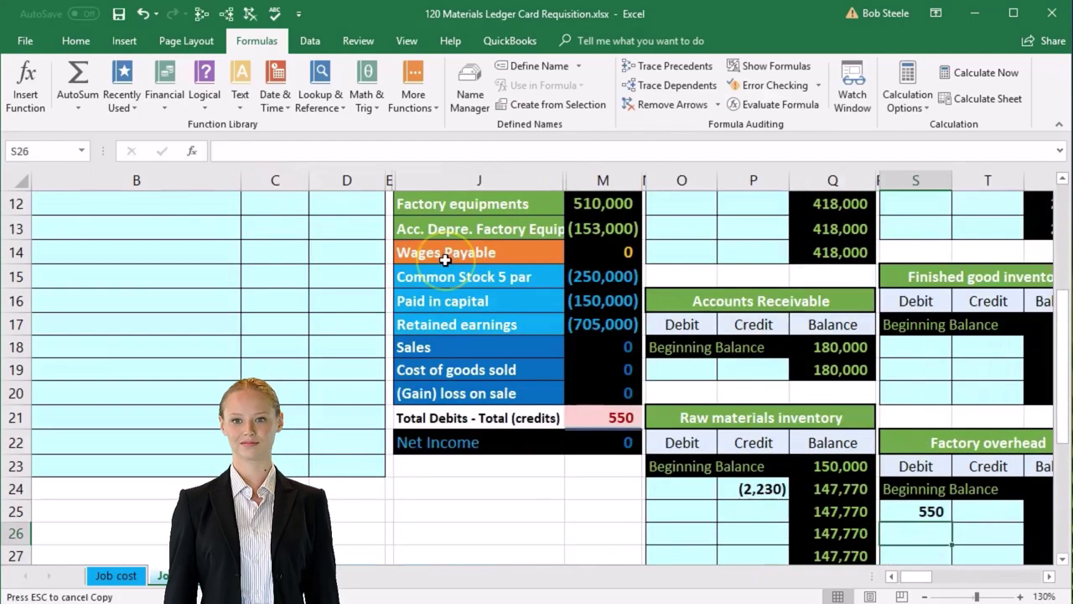
Check the Factory overhead account's running balance in the general ledger against its line on the trial balance.
key("Right")
key("Right")
key("Right")
left_click(881, 486)
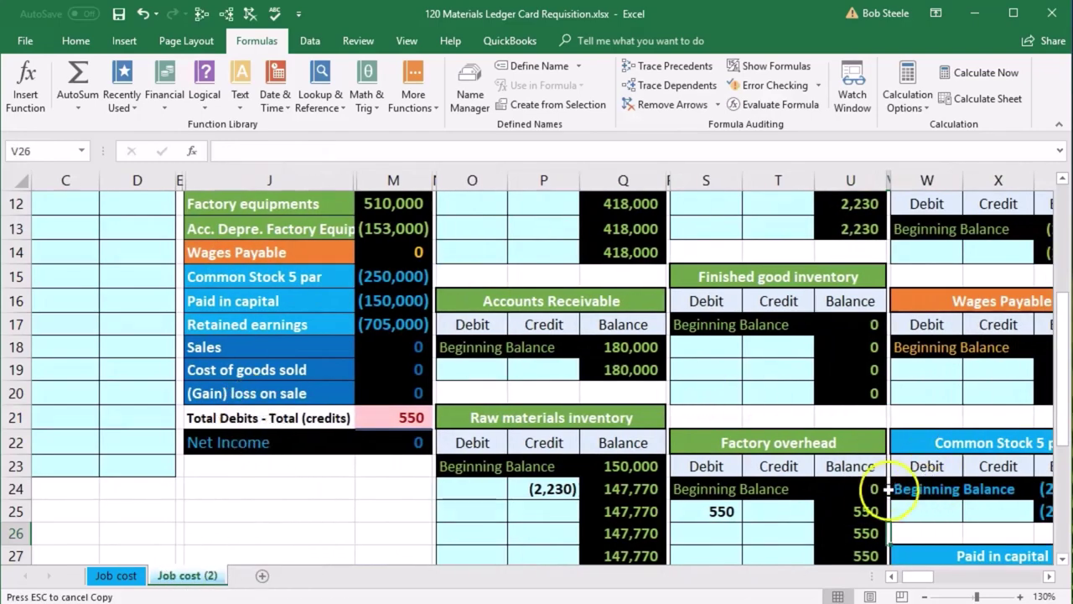
left_click(713, 499)
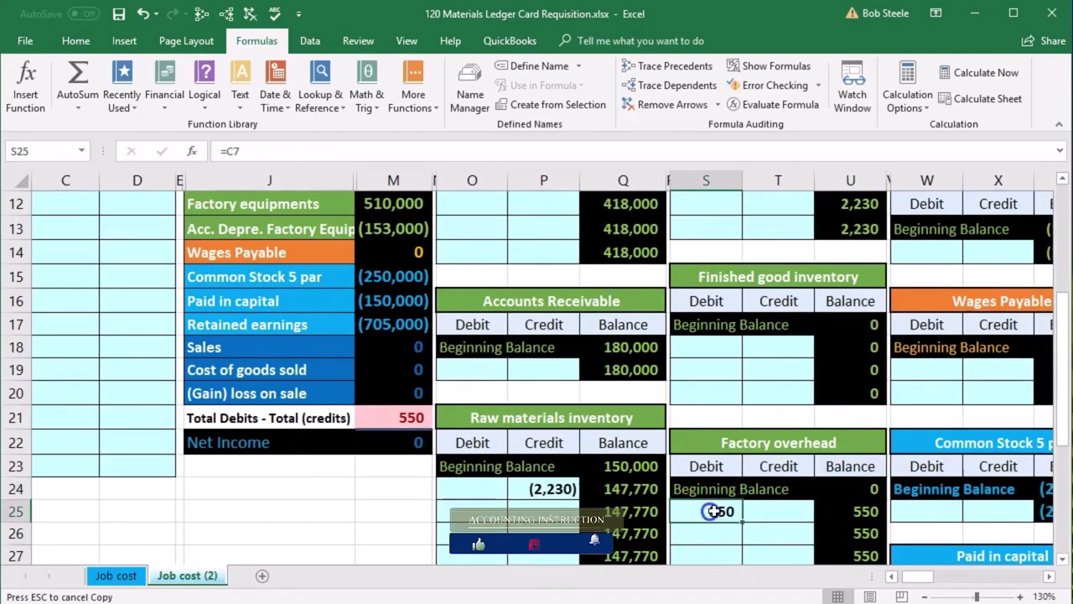
key("Down")
key("Right")
key("Right")
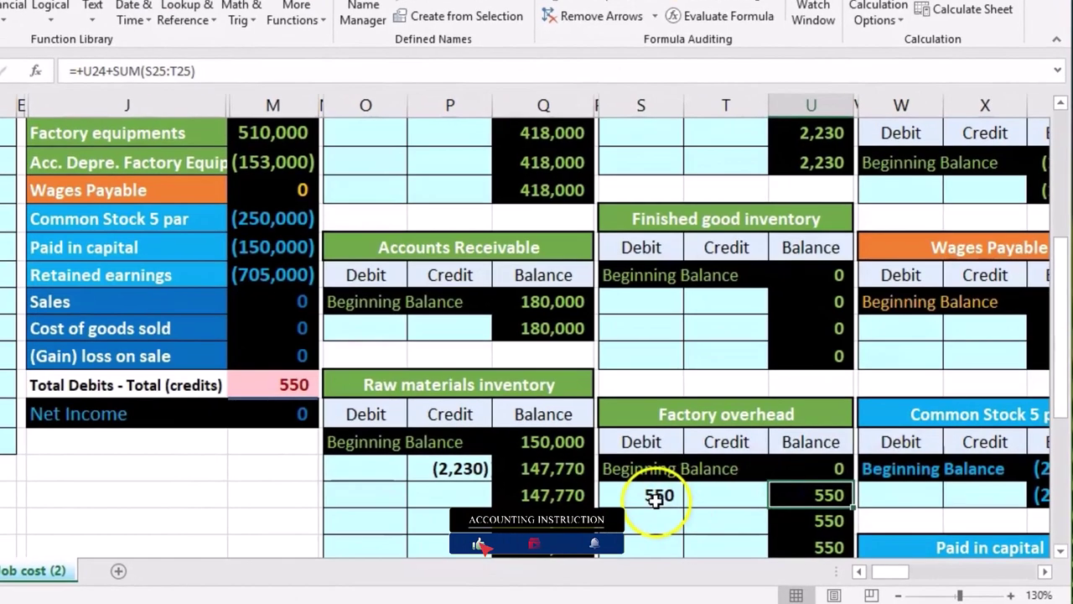
double_click(666, 499)
key("Escape")
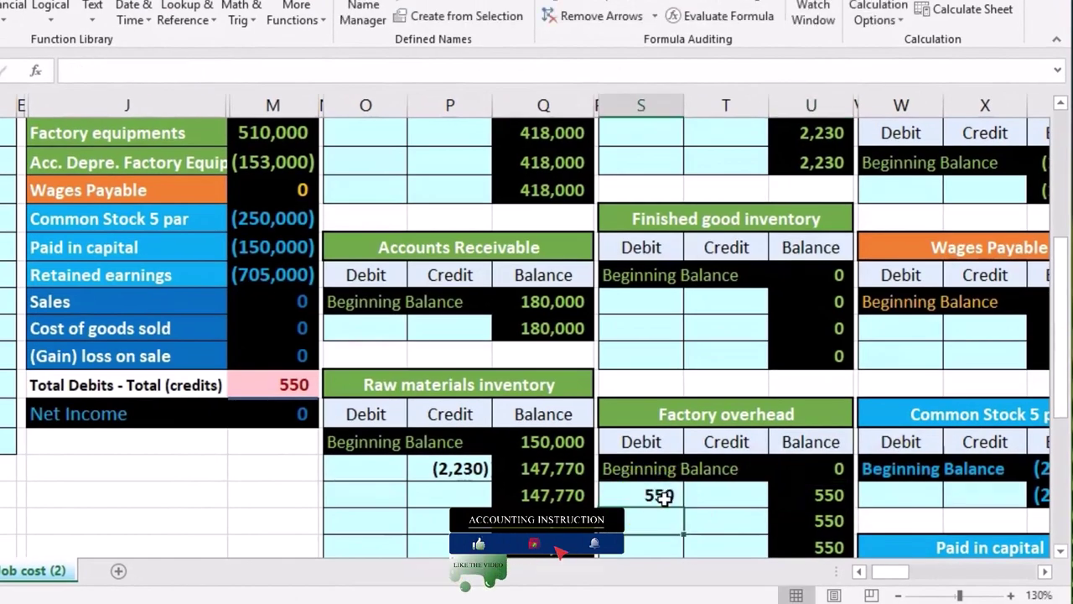
scroll(825, 503, "down", 1)
left_click(825, 537)
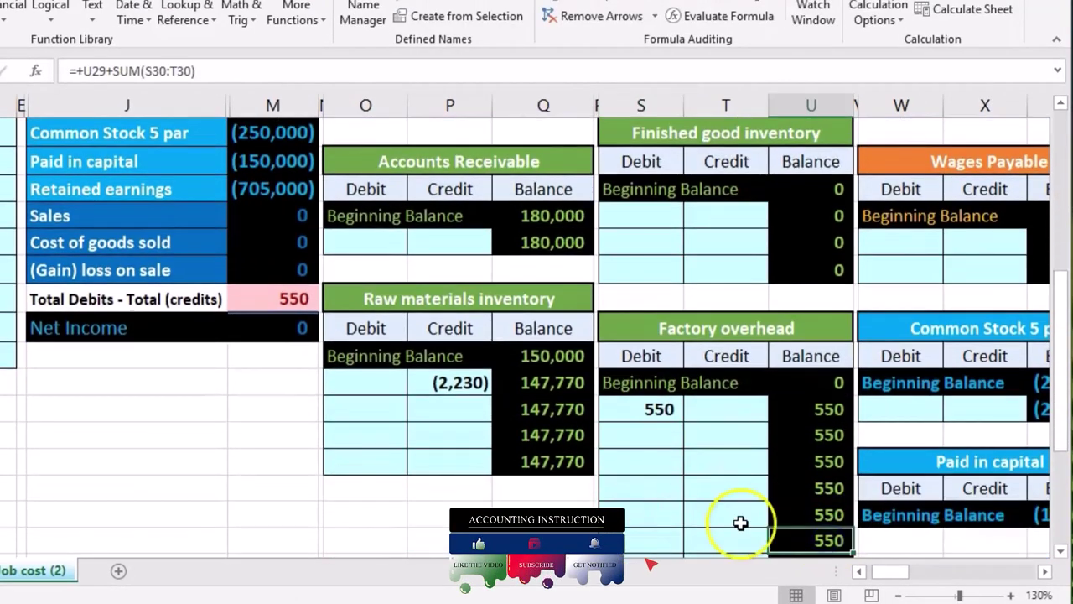
scroll(740, 523, "up", 4)
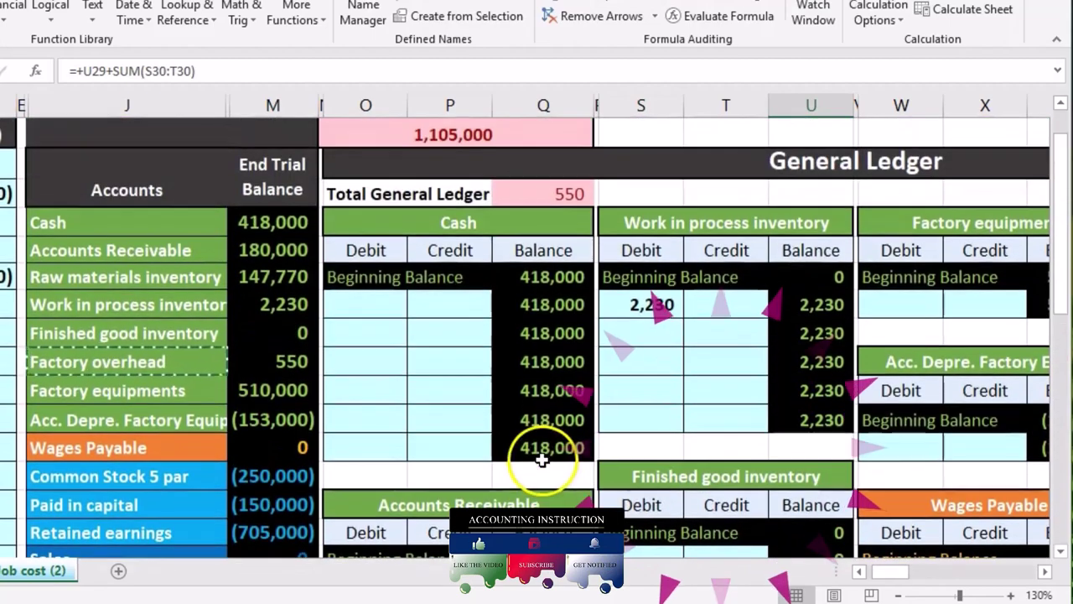
left_click(290, 357)
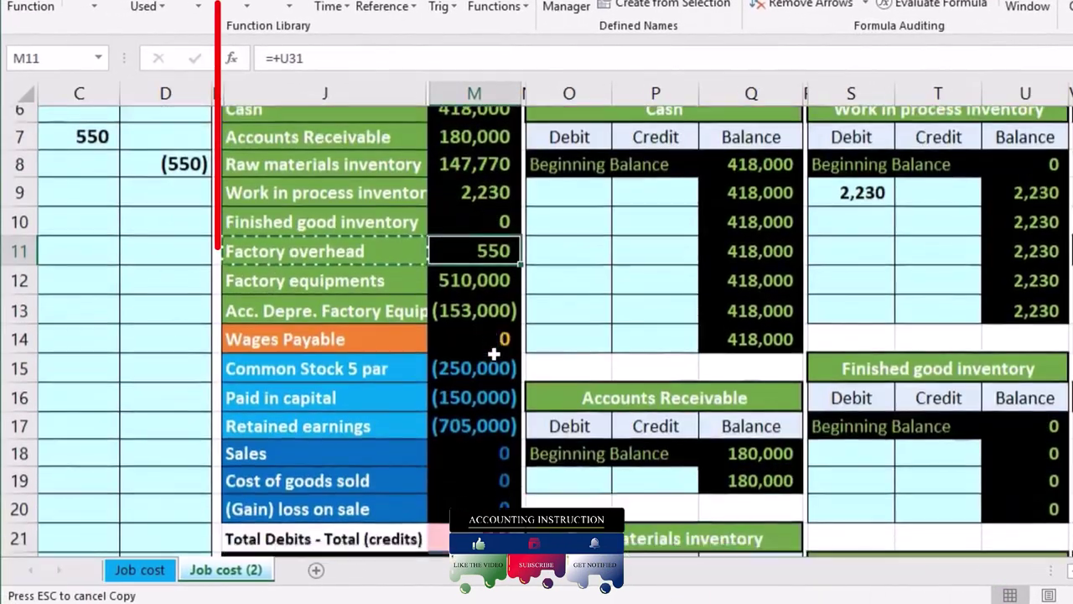
scroll(479, 400, "down", 1)
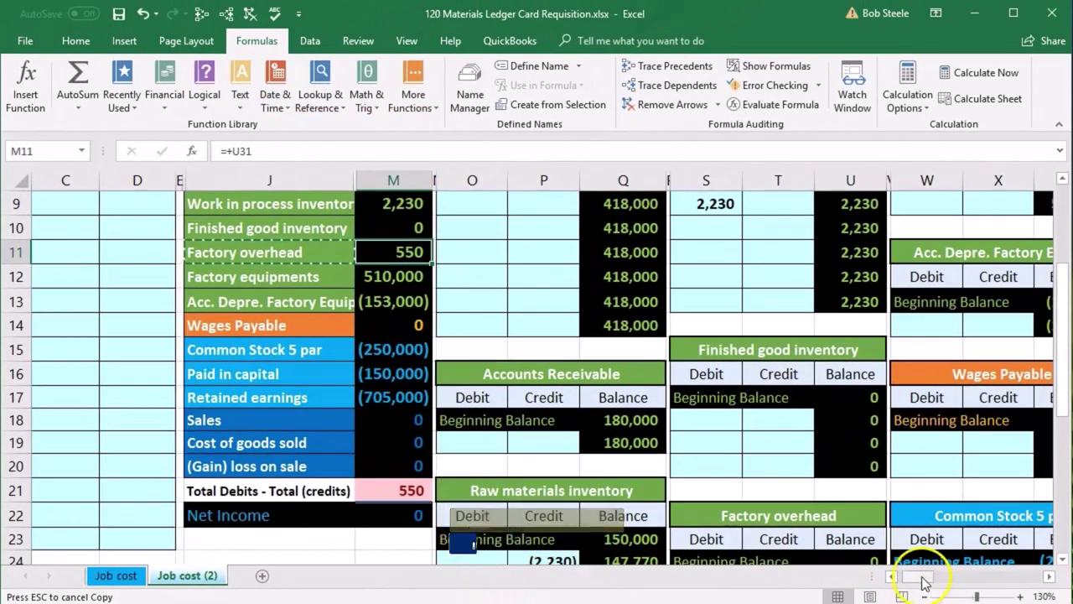
Post the indirect materials credit to the Raw materials inventory ledger account by linking P25 to journal cell D8.
left_click_drag(925, 583, 901, 577)
scroll(565, 538, "up", 2)
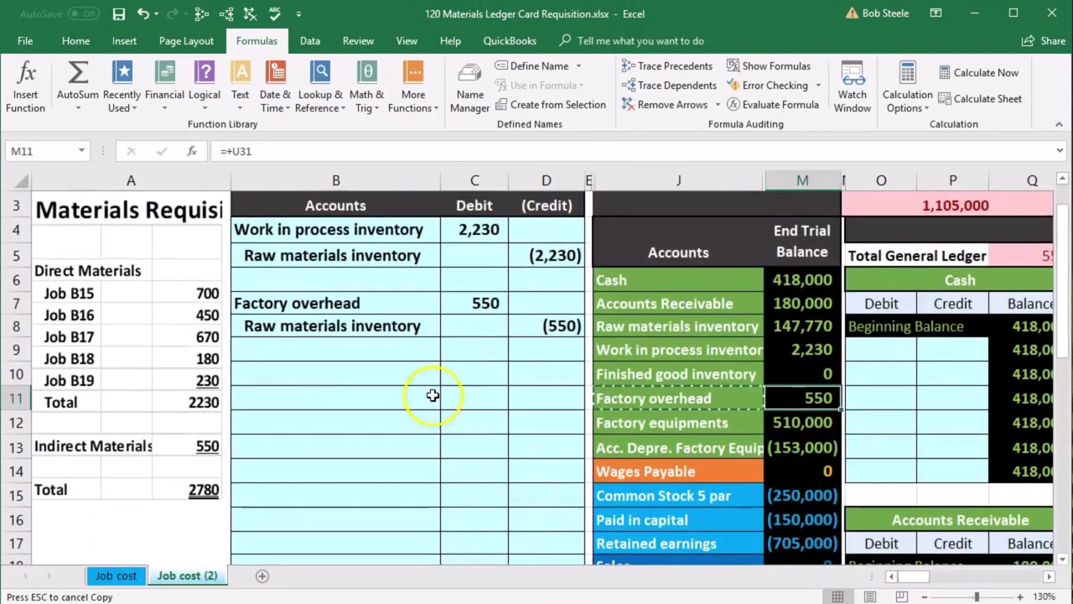
left_click_drag(359, 325, 546, 325)
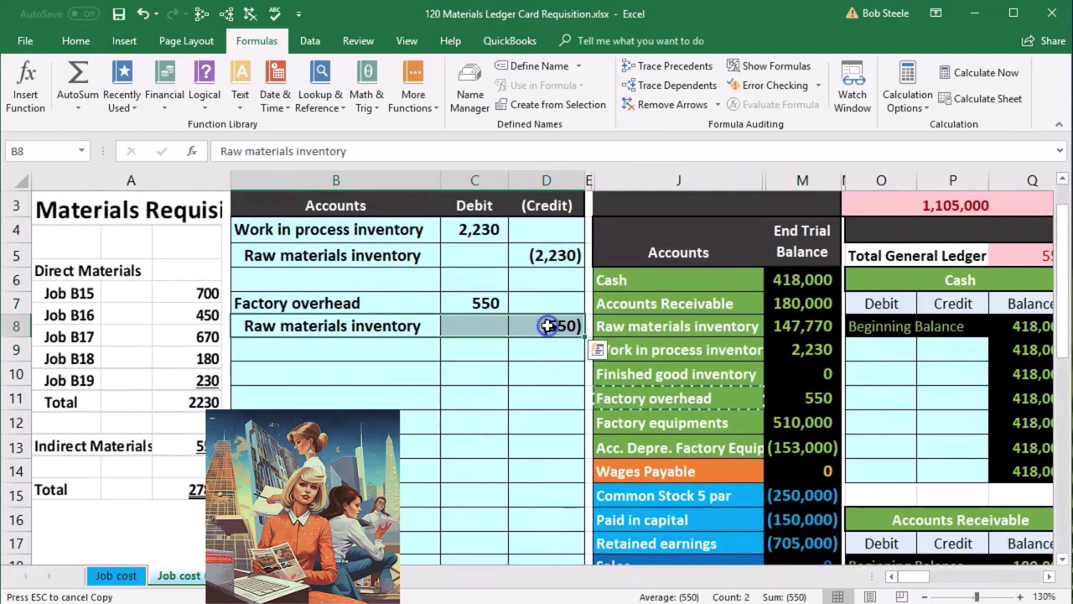
left_click(679, 323)
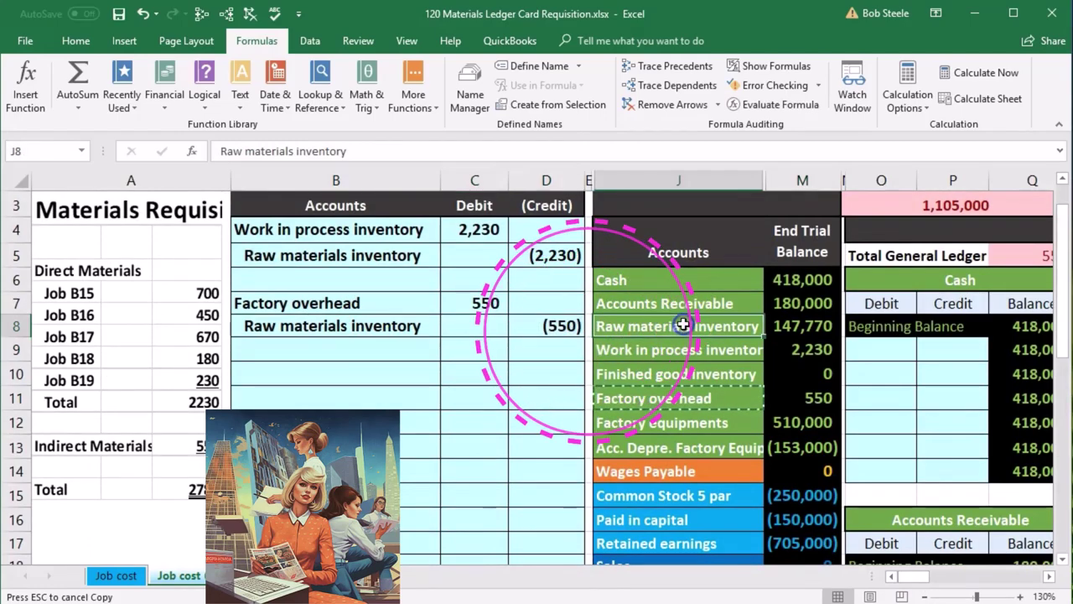
key("Right")
key("Right")
key("Right")
key("Right")
key("Right")
key("Right")
key("Right")
key("Right")
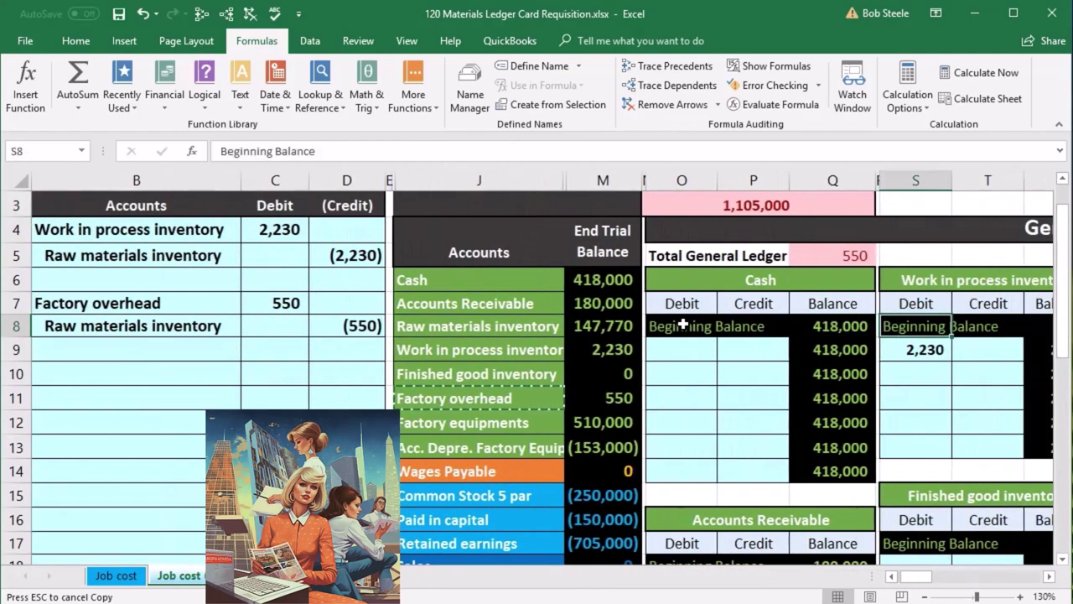
scroll(764, 386, "down", 3)
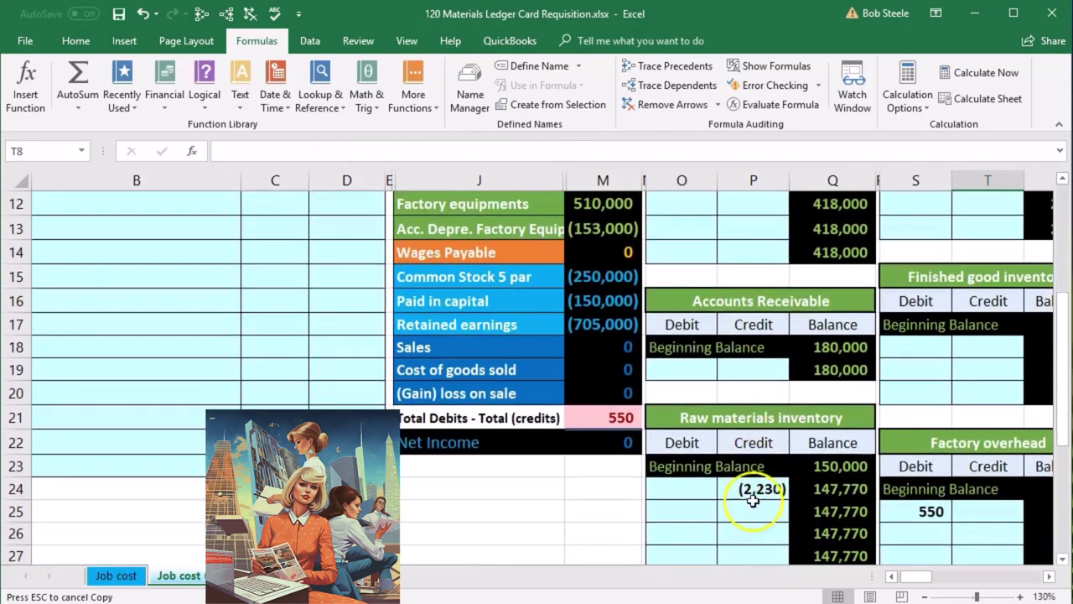
left_click(754, 518)
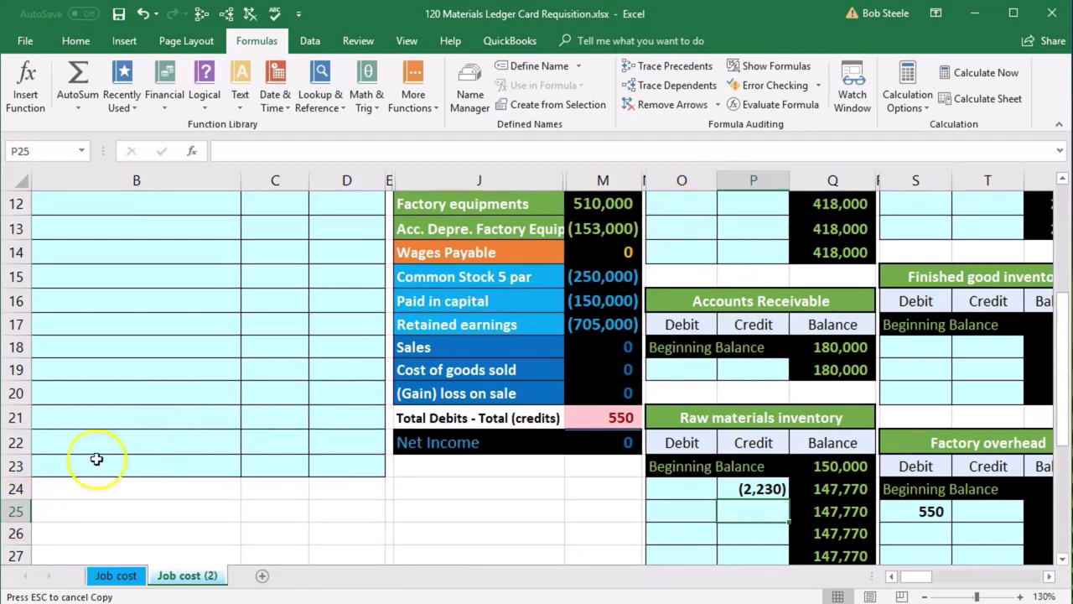
type("=")
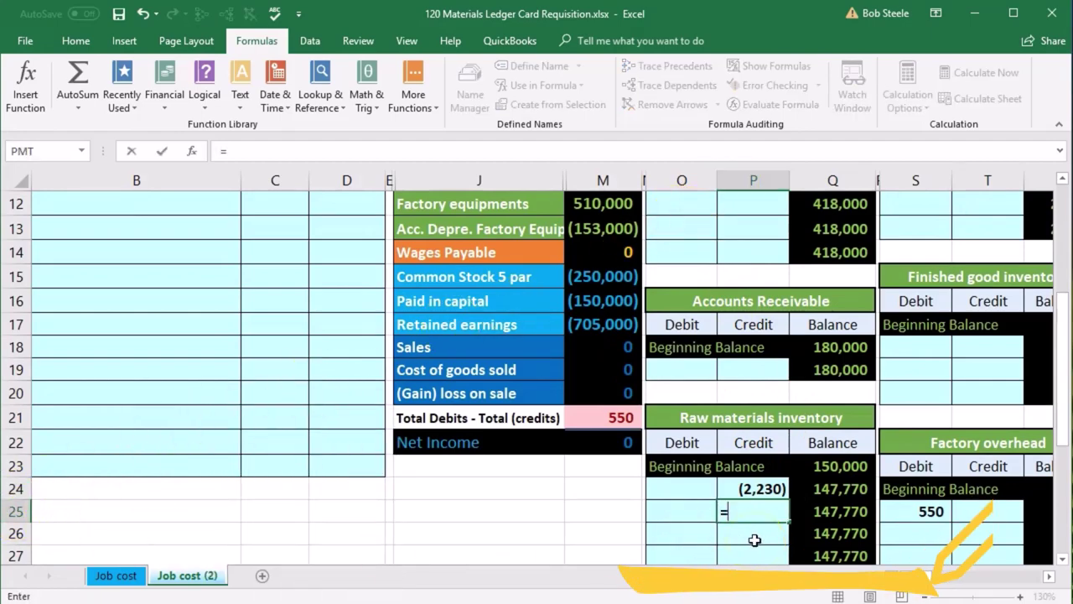
scroll(523, 482, "up", 2)
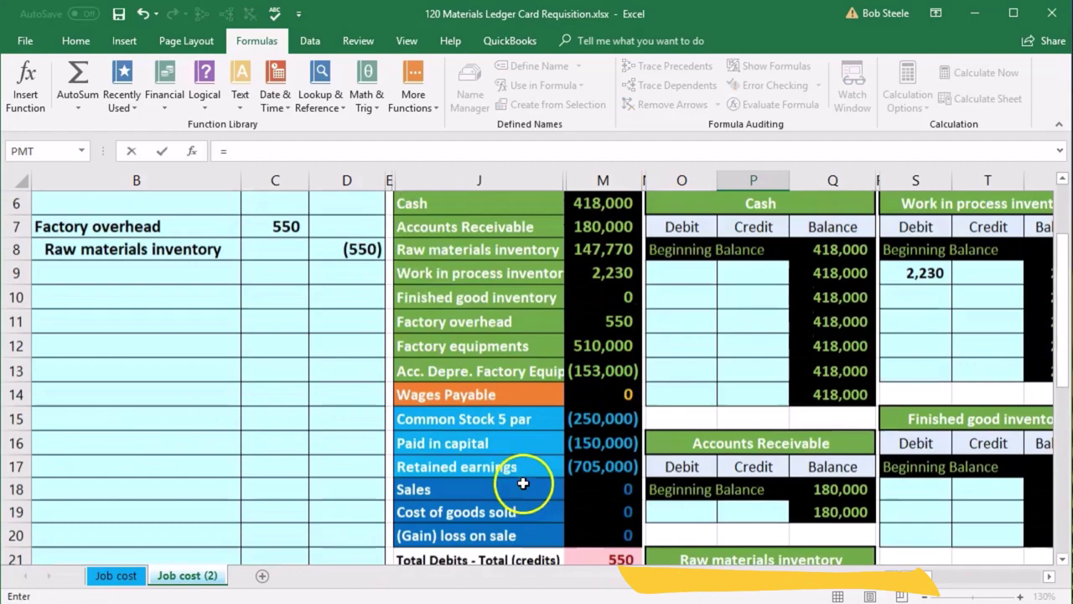
left_click(374, 250)
scroll(729, 372, "down", 3)
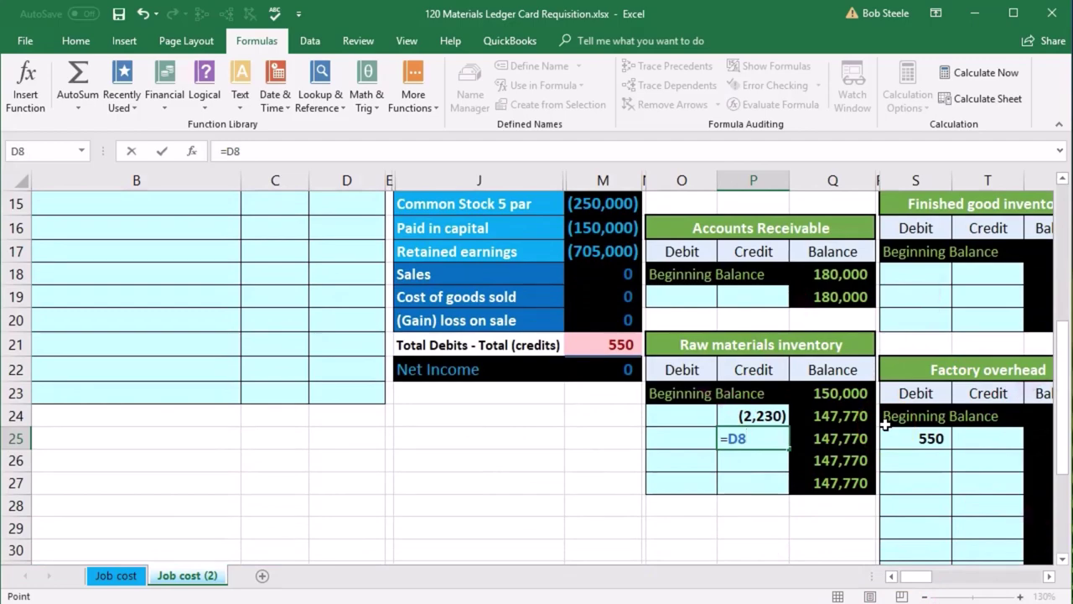
key("Return")
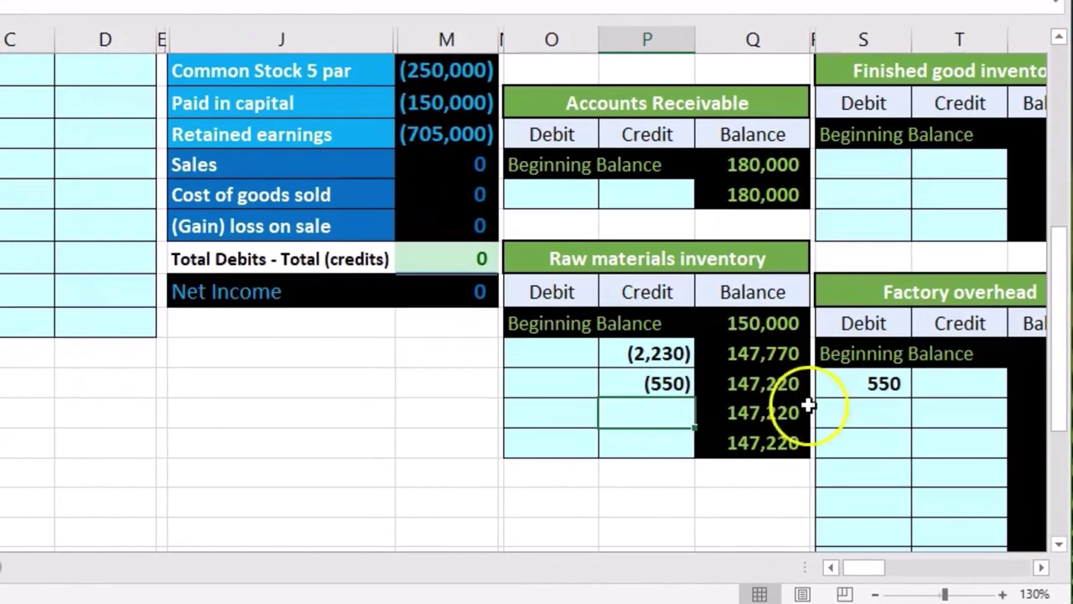
Trace the dependents of the Raw materials inventory ending balance in Q27 and check its trial balance line.
left_click(764, 434)
left_click(301, 19)
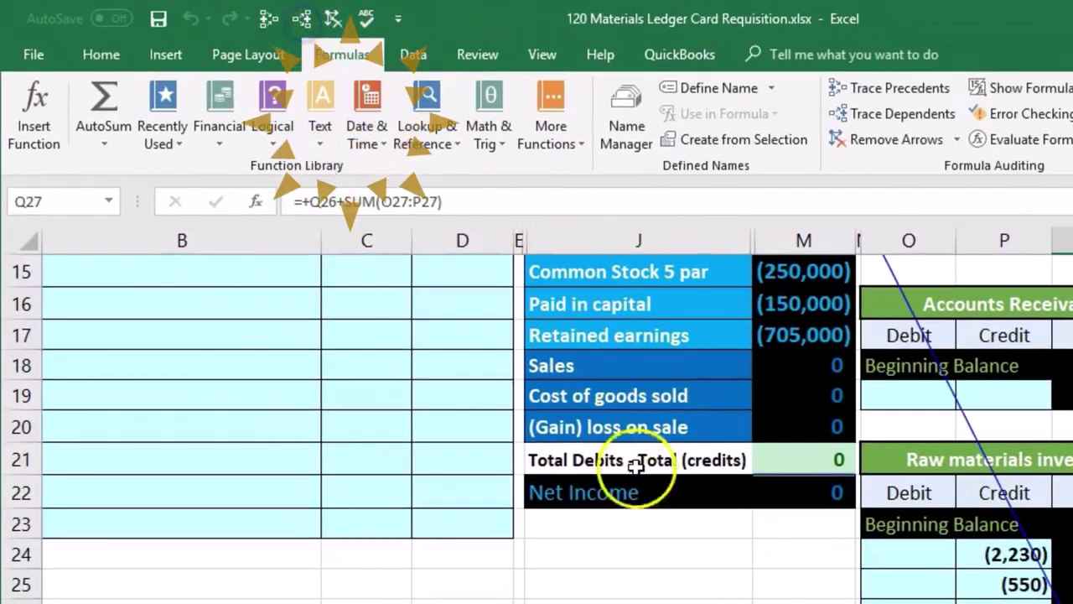
scroll(635, 466, "up", 4)
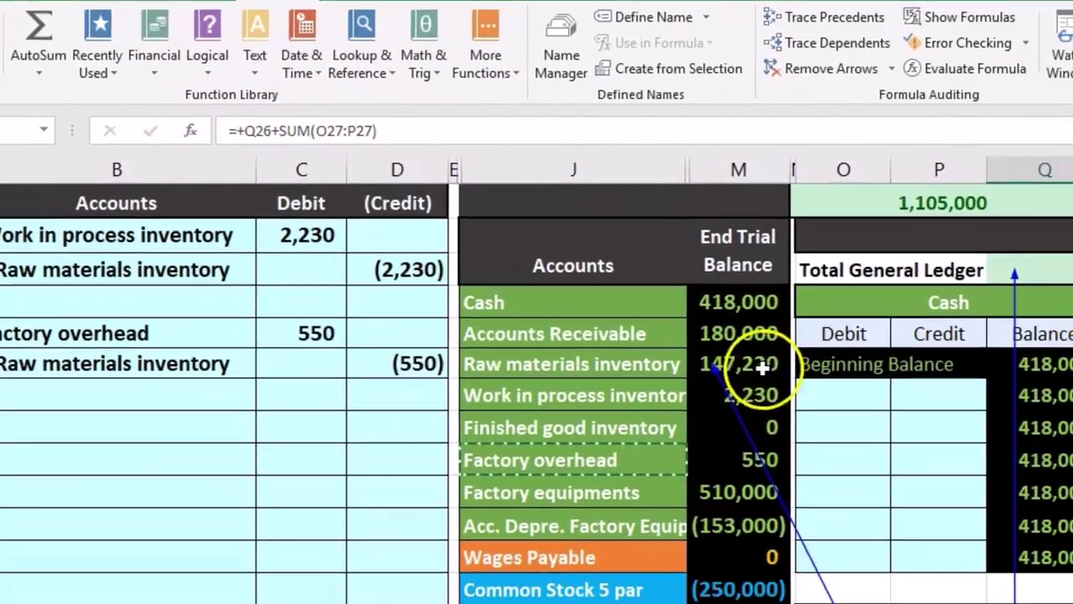
left_click(761, 365)
scroll(763, 381, "down", 2)
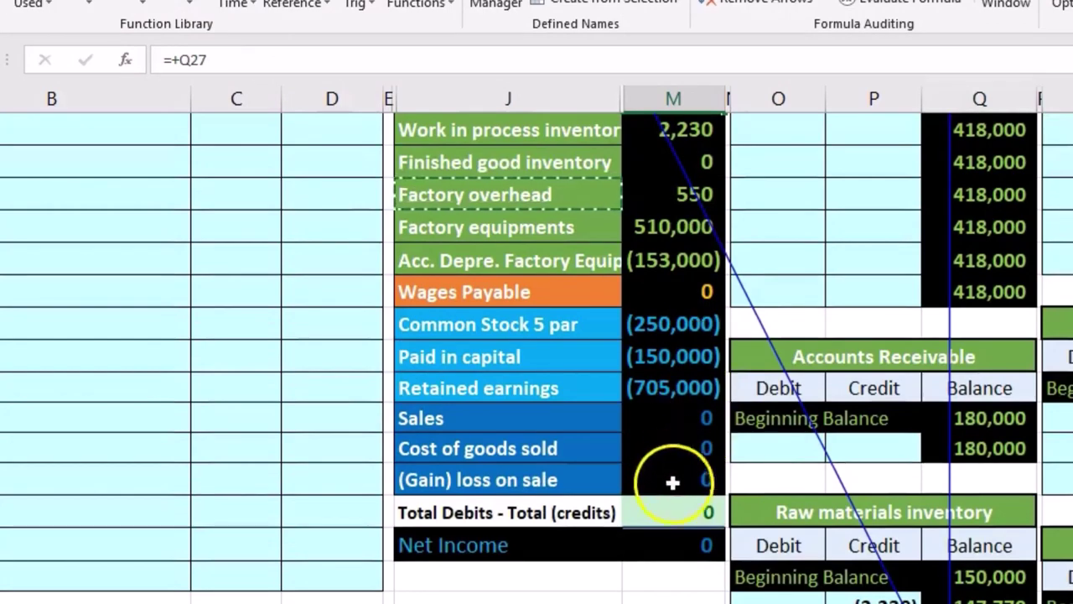
Inspect the formulas behind Total Debits - Total (credits) in M21 and Net Income in M22.
left_click(673, 505)
key("alt+equal")
key("Return")
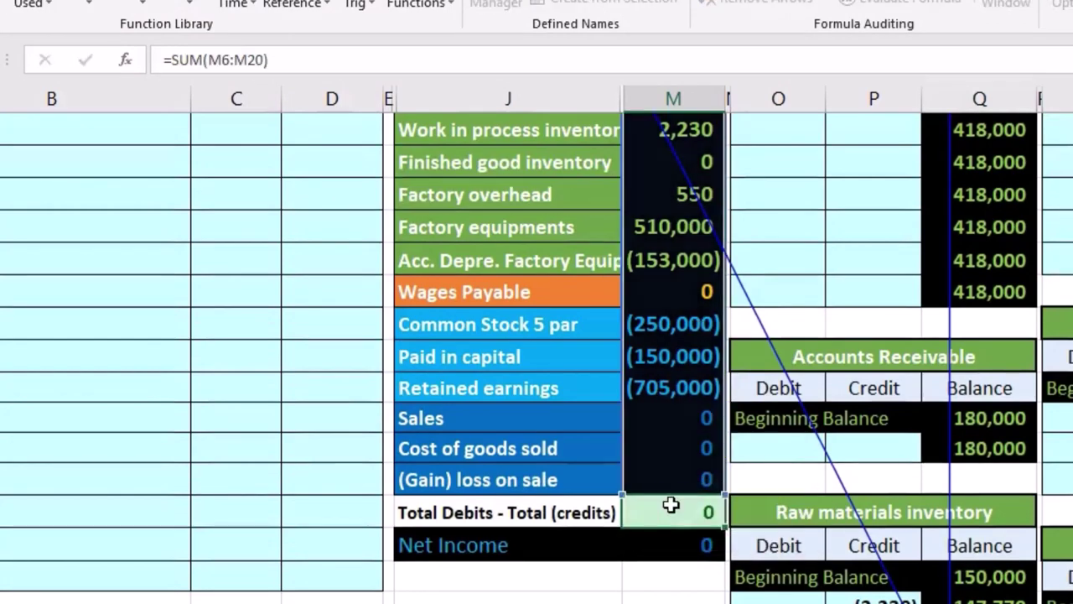
left_click(668, 537)
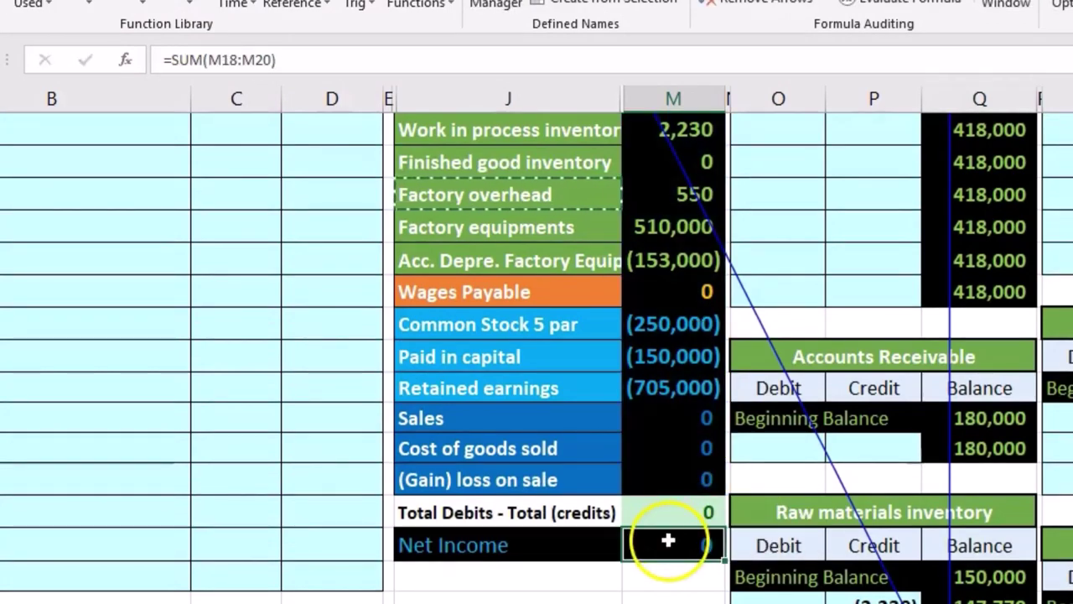
double_click(668, 540)
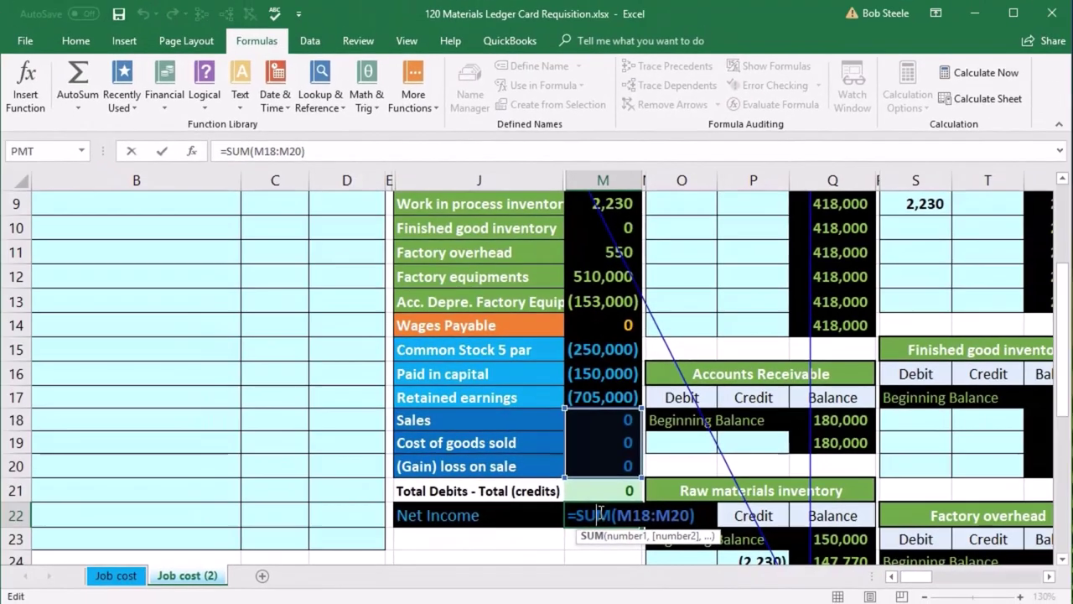
key("Return")
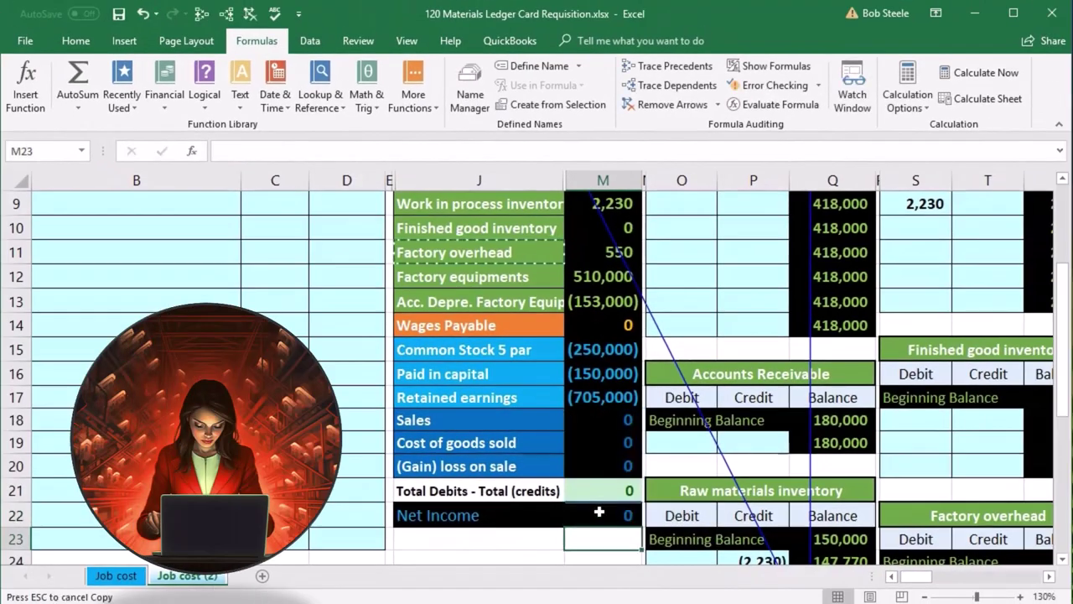
Review the Factory overhead and Cost of goods sold balances on the trial balance.
scroll(599, 511, "up", 1)
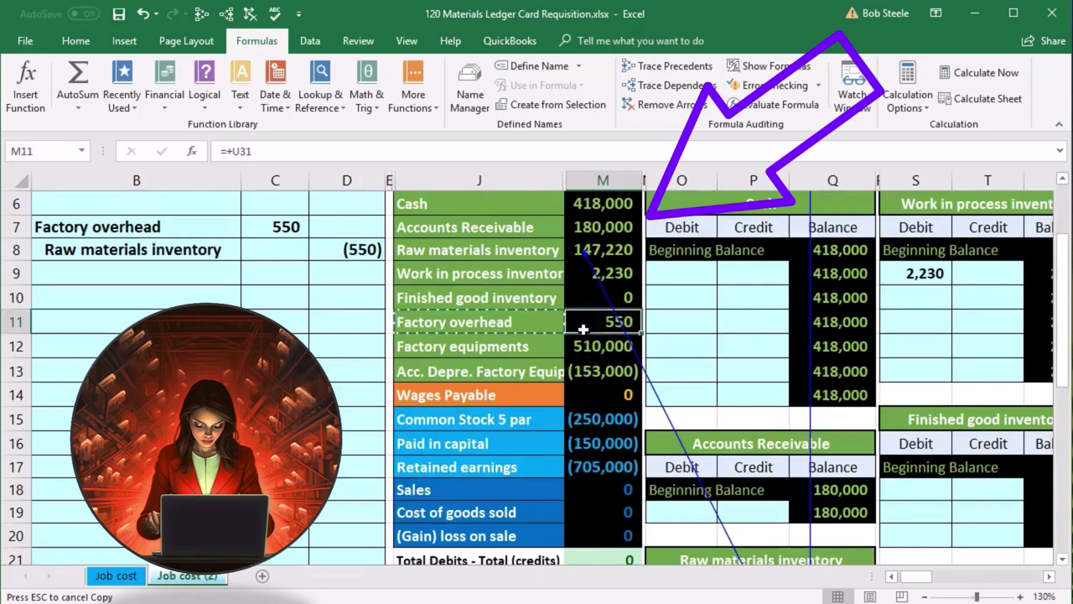
left_click(591, 513)
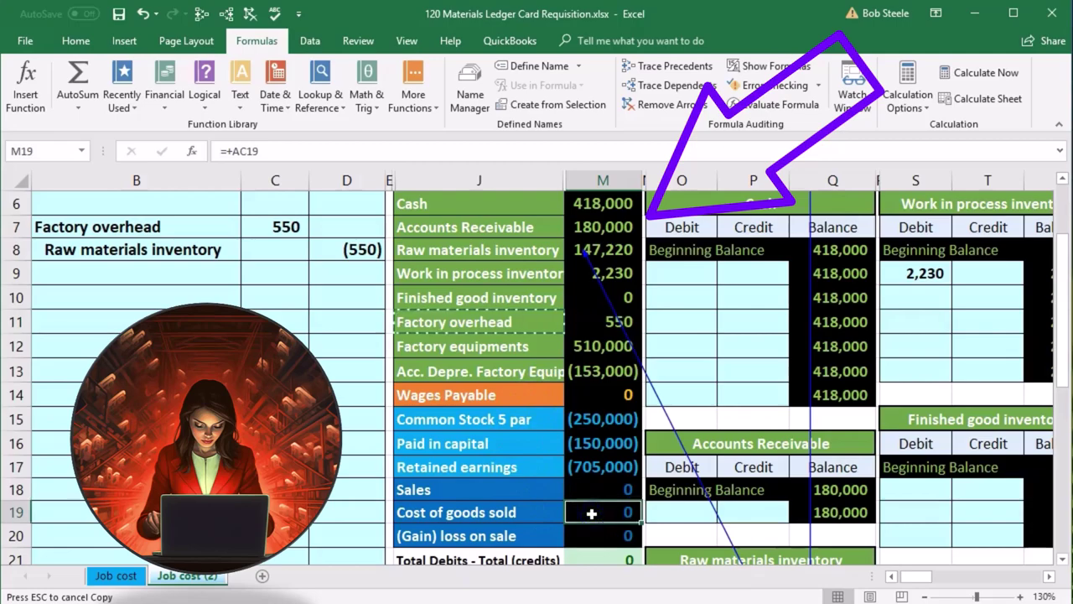
scroll(591, 512, "up", 1)
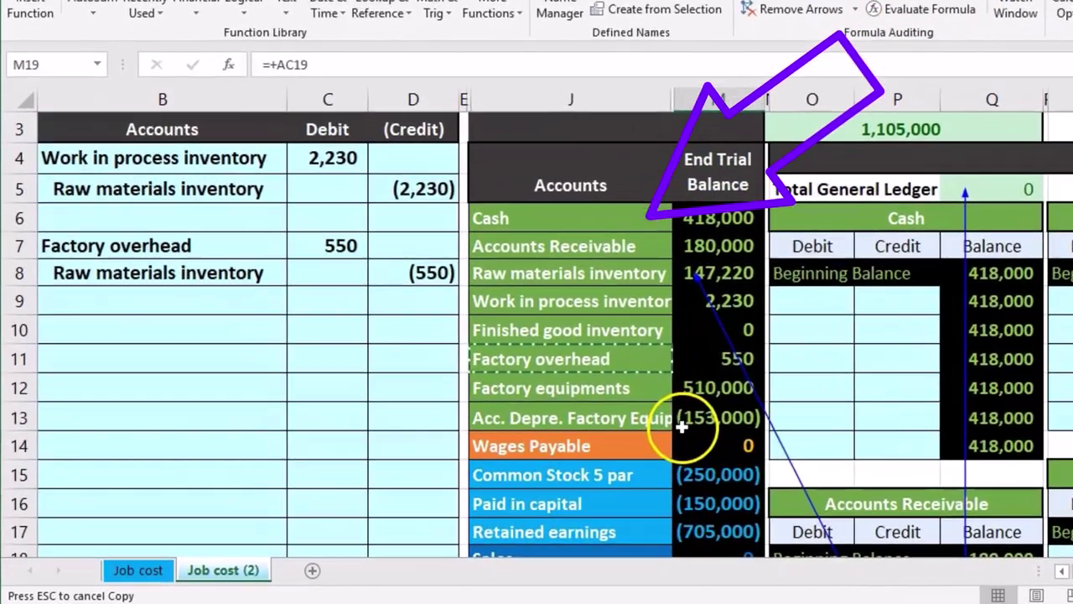